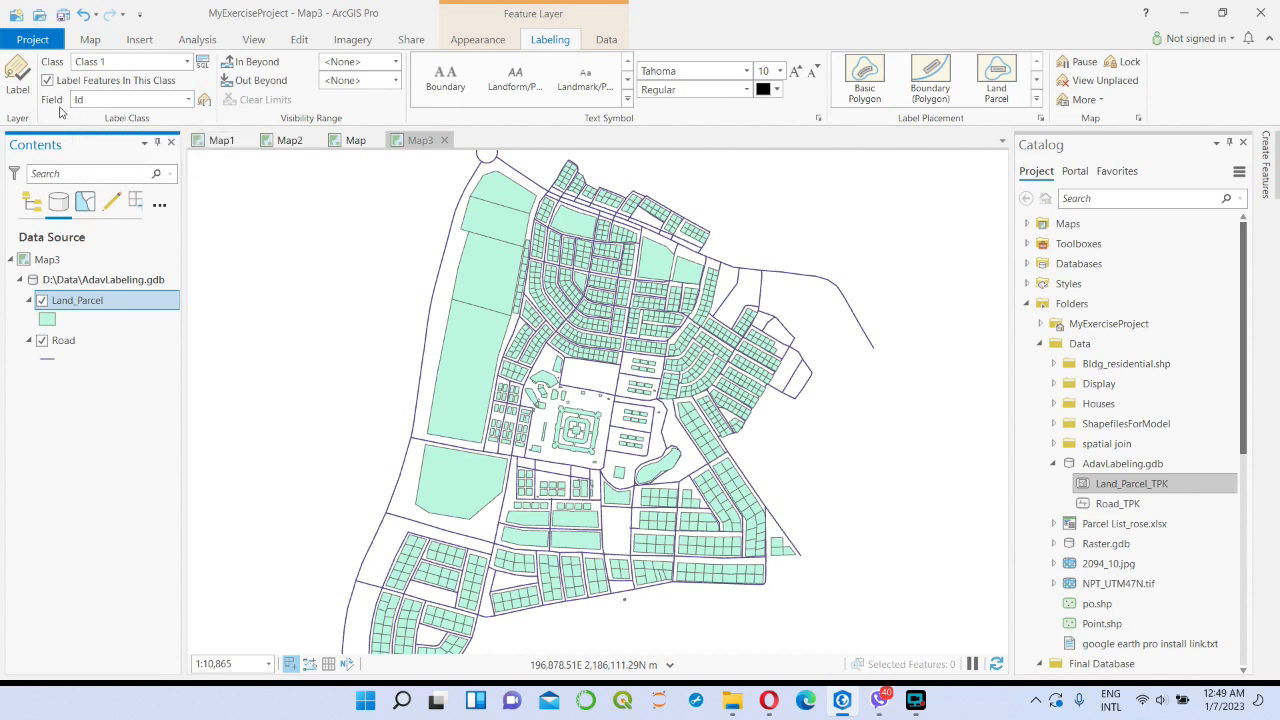
- Label the Land_Parcel features using the Parcel_No field and turn on labeling for the layer
click(189, 101)
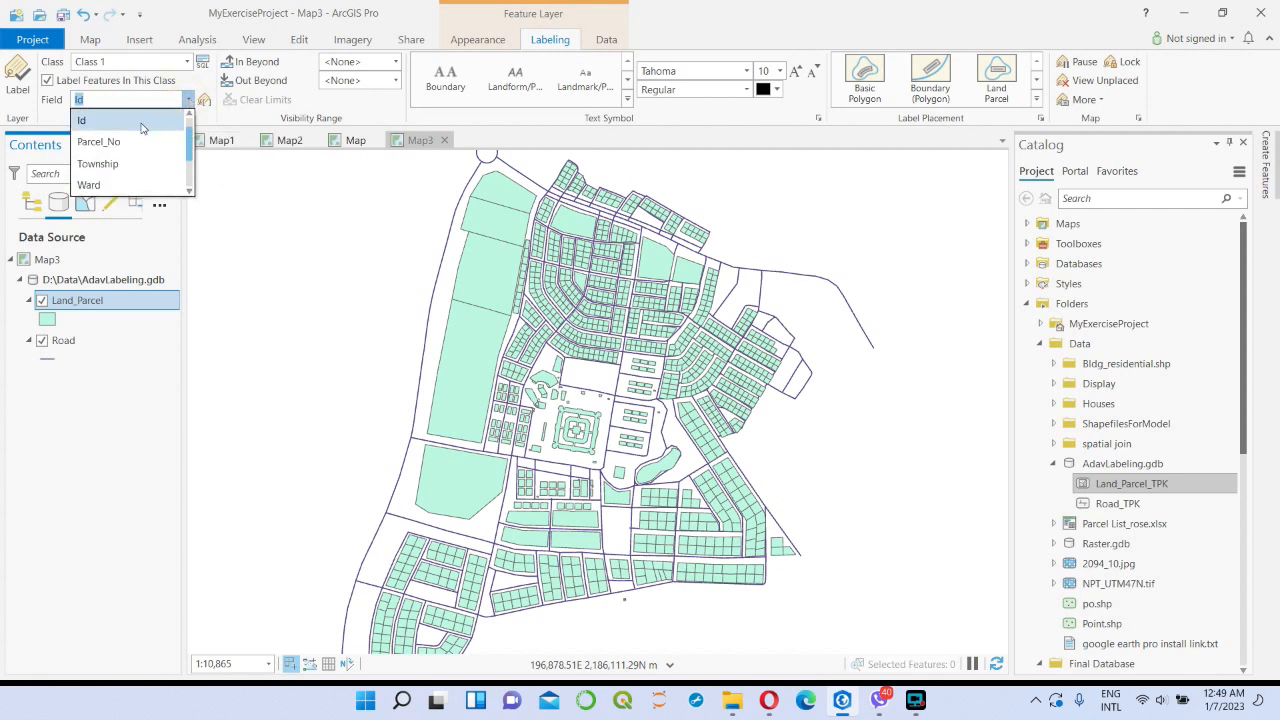
click(121, 143)
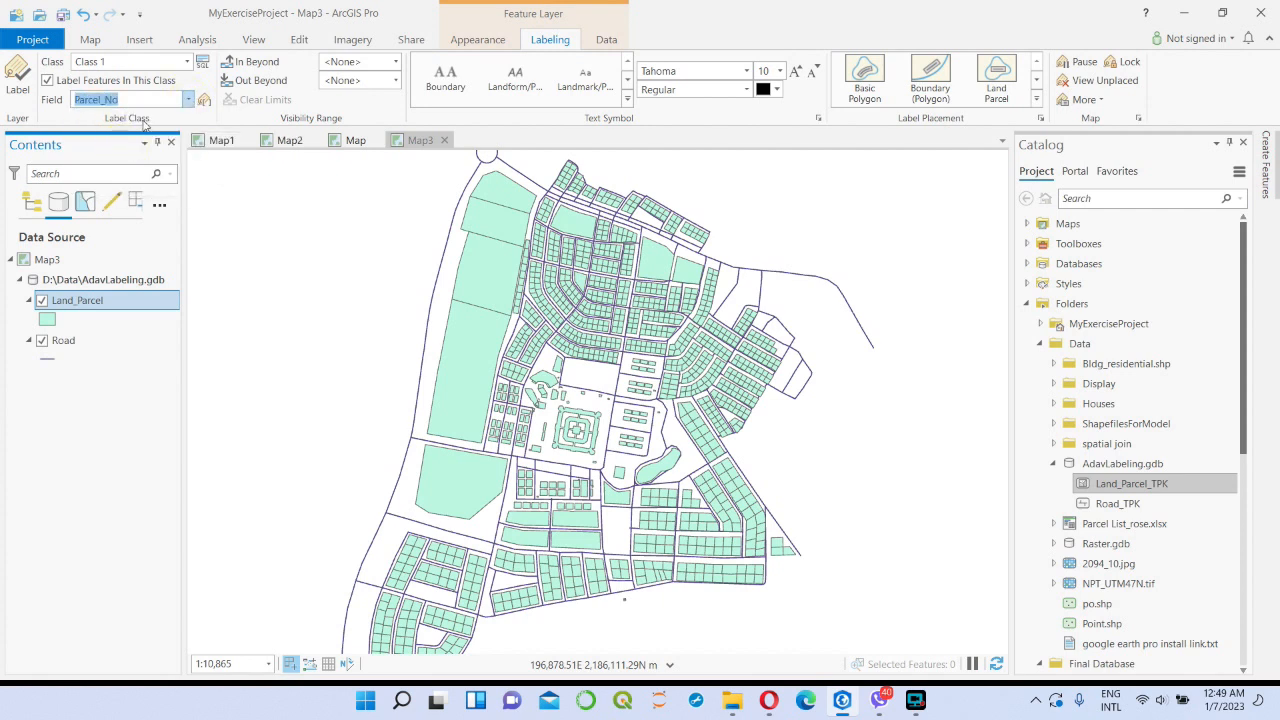
click(19, 74)
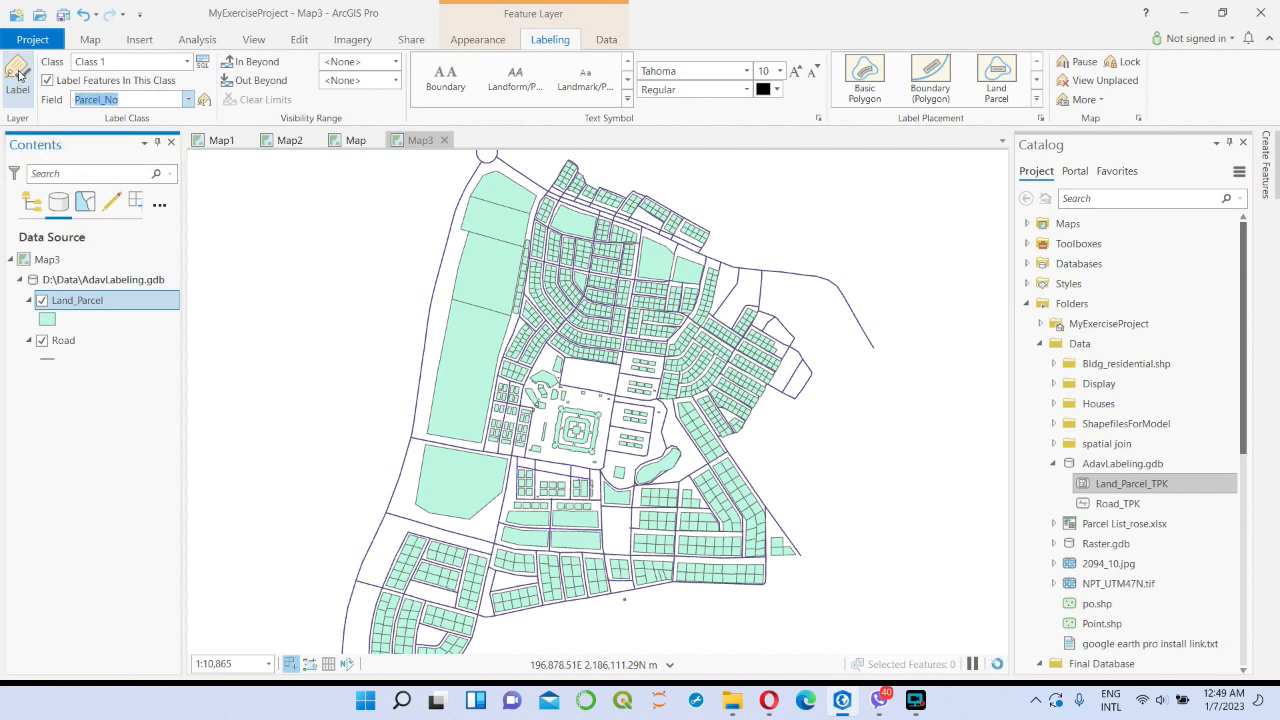
- Examine the parcel number labels across the residential blocks at several map scales
scroll(570, 260, up, 2)
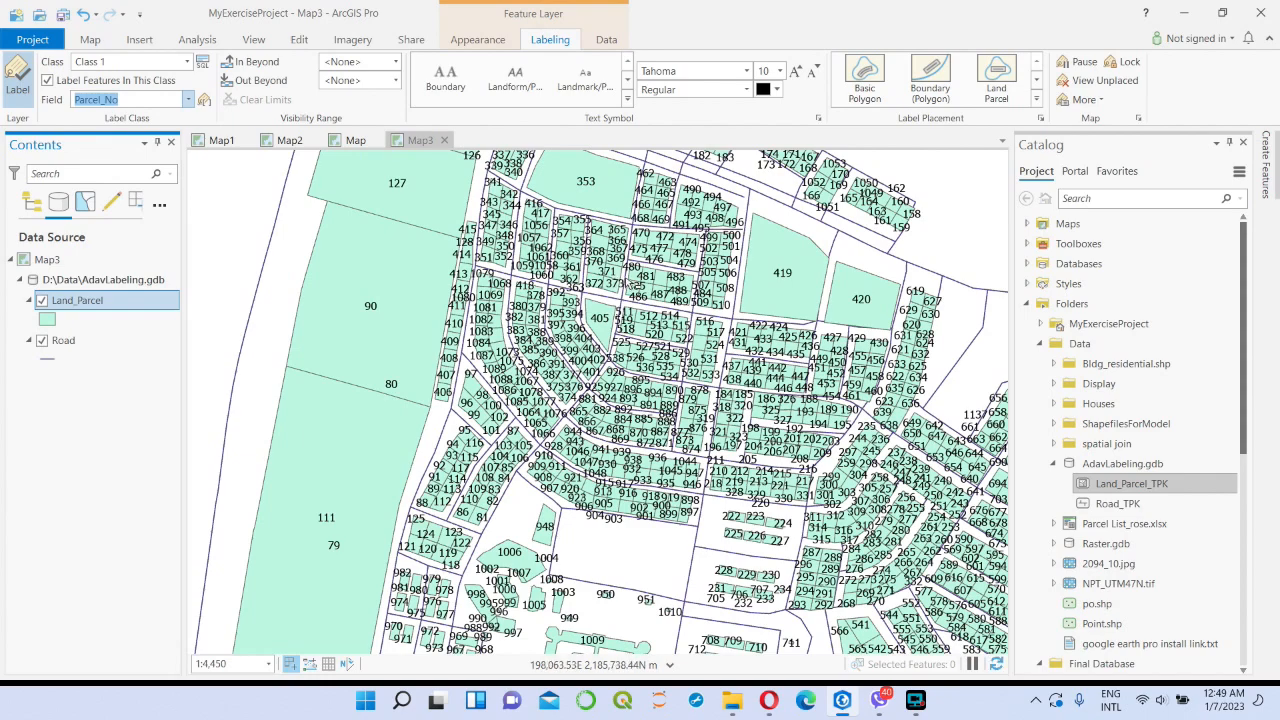
scroll(636, 283, up, 4)
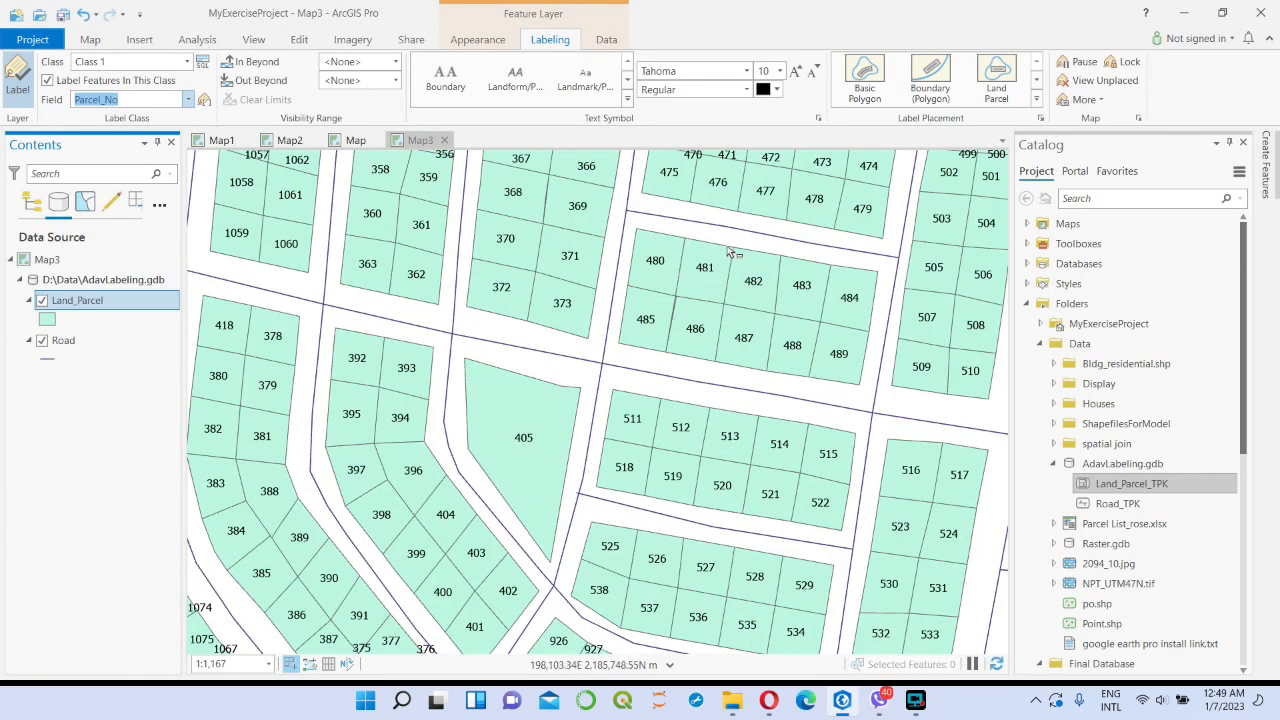
drag(775, 243, 791, 414)
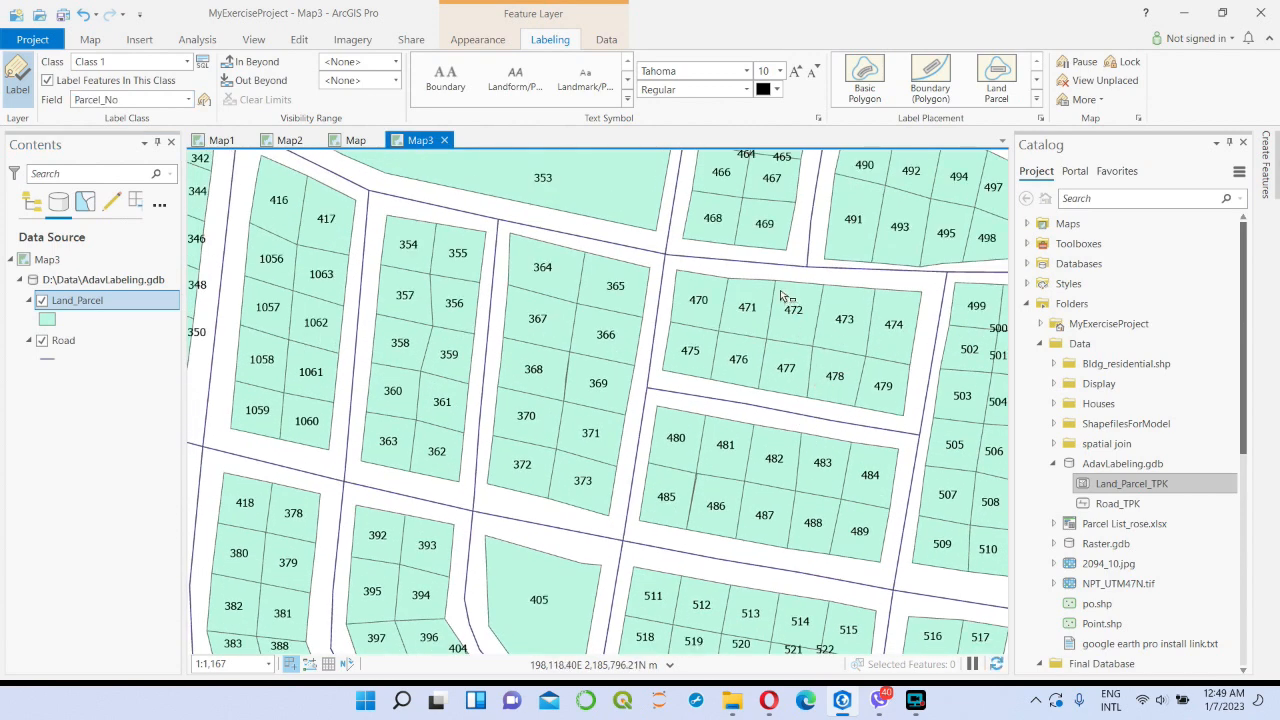
drag(745, 250, 786, 443)
scroll(709, 452, down, 2)
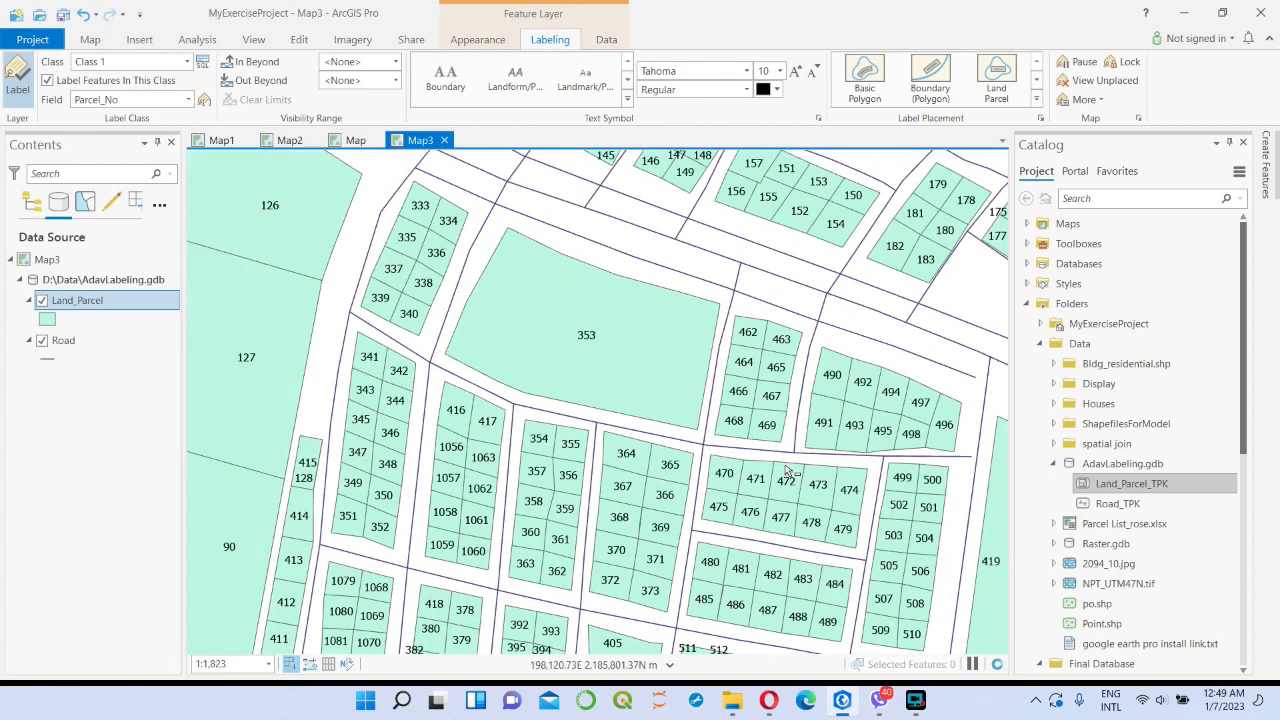
scroll(595, 503, up, 4)
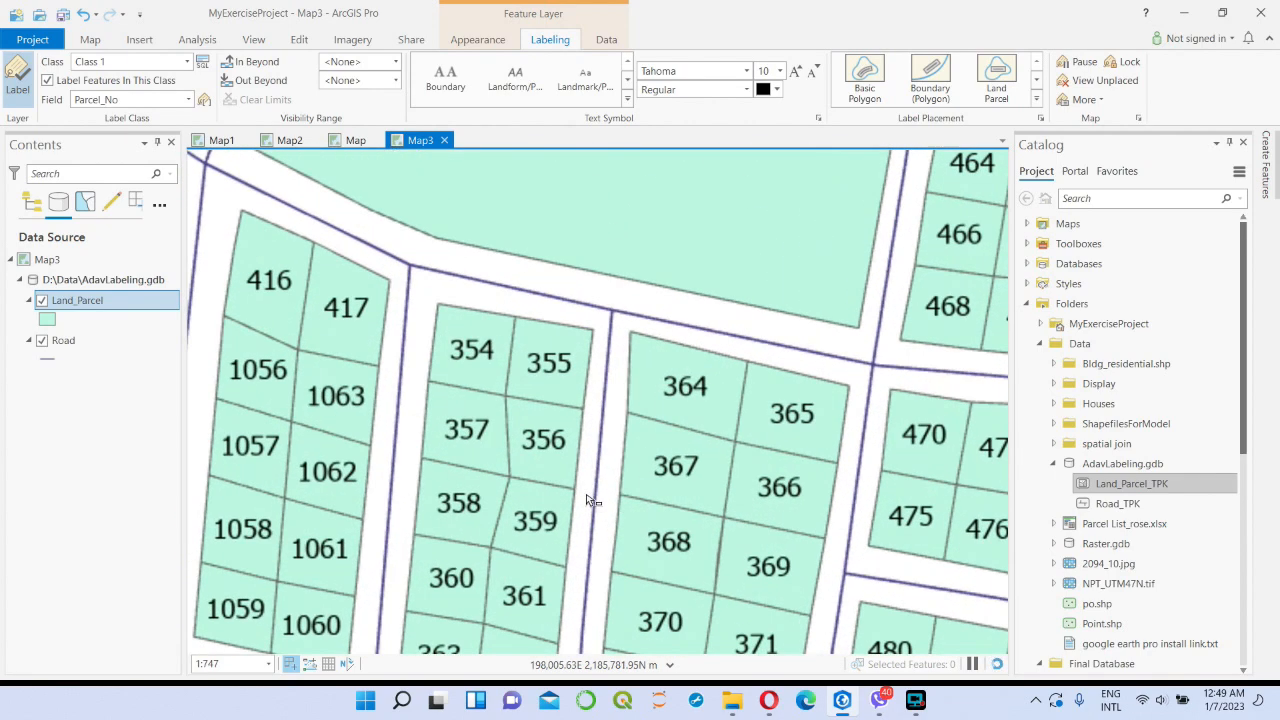
drag(670, 526, 664, 371)
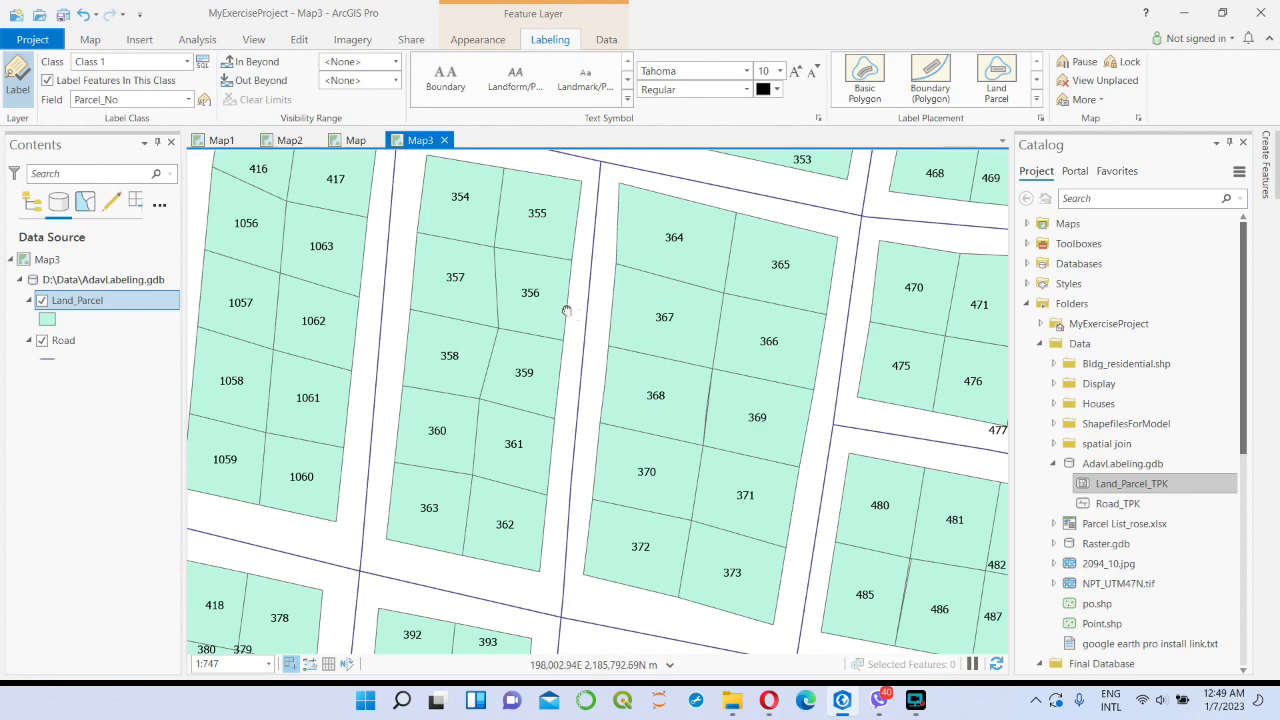
drag(563, 306, 591, 557)
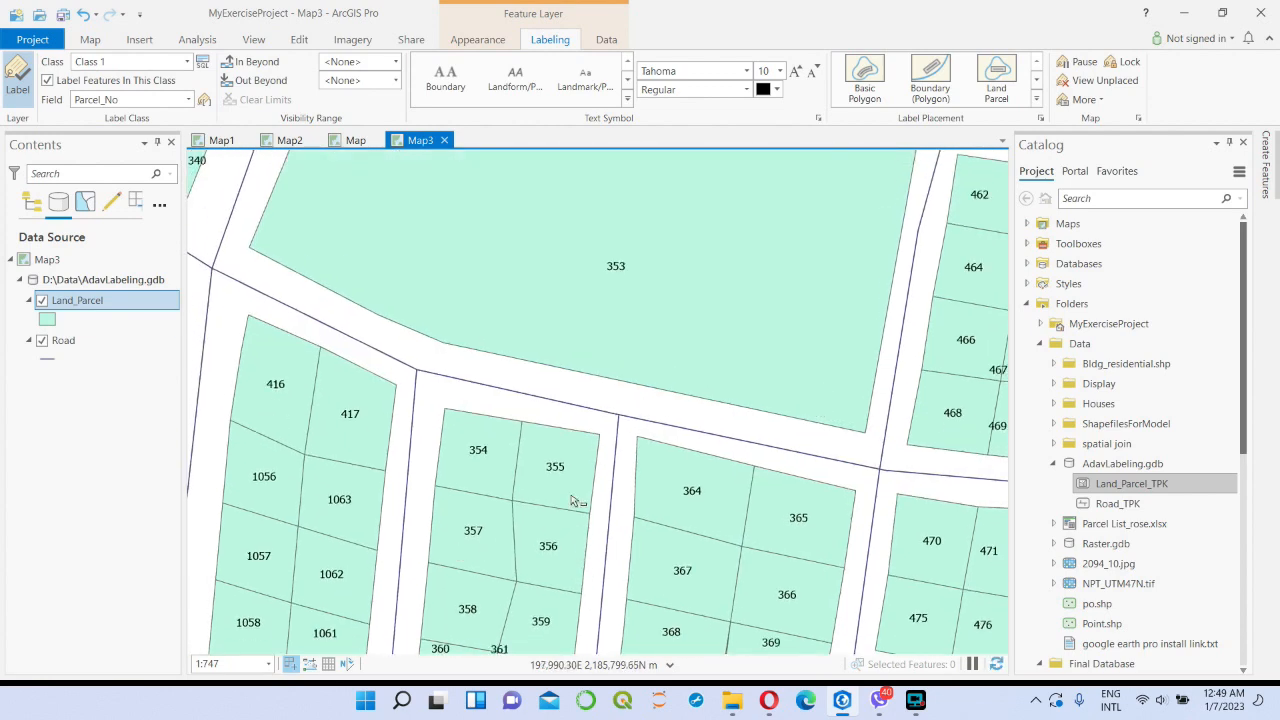
scroll(606, 477, down, 2)
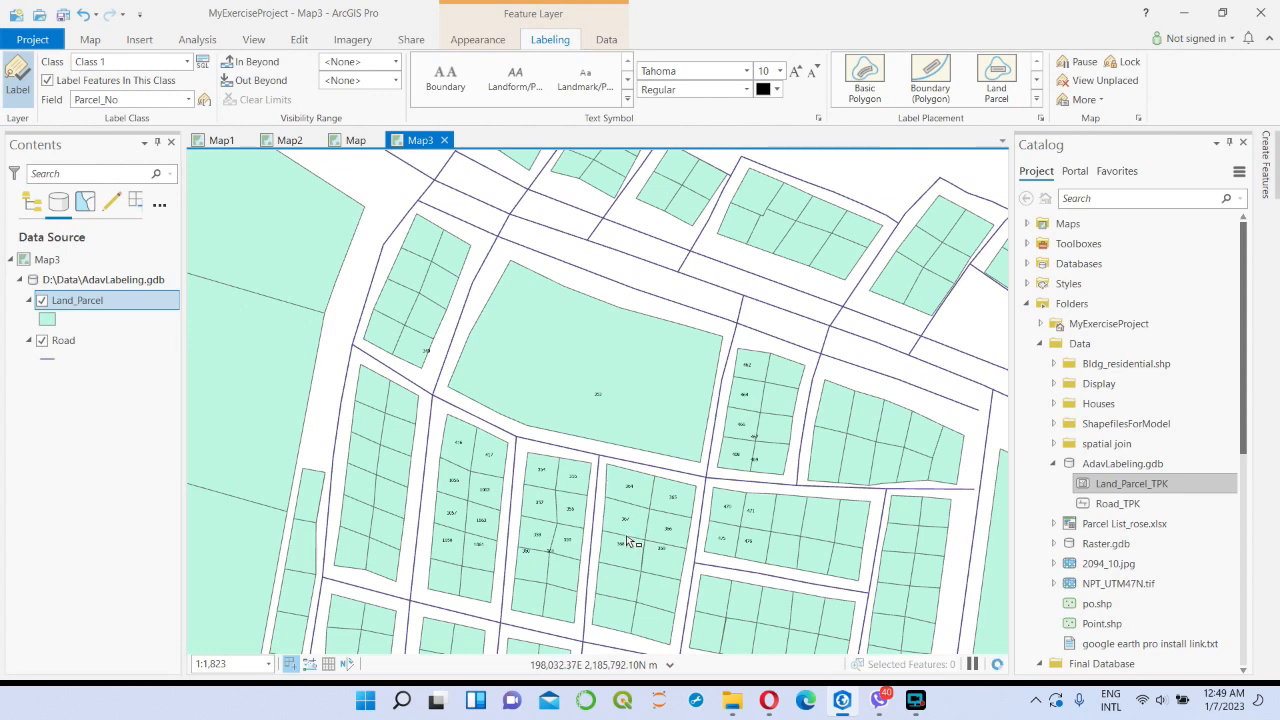
drag(617, 527, 540, 384)
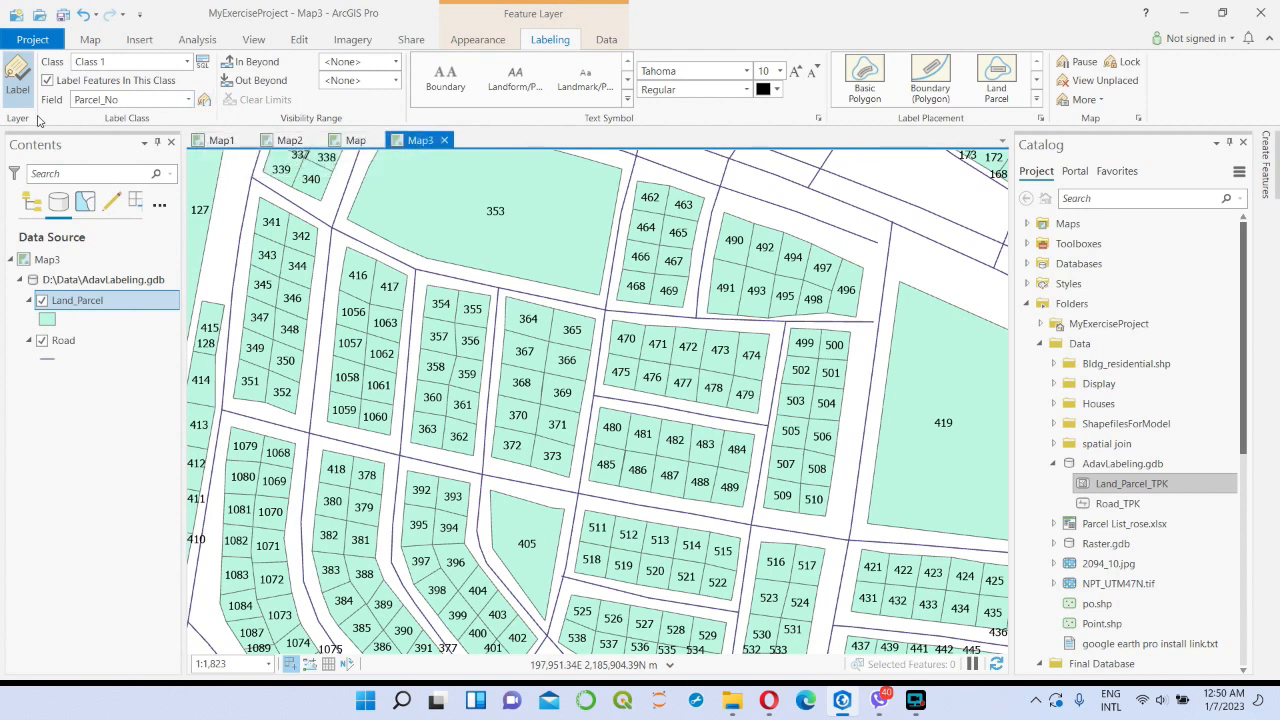
- Add the Ward field to the Land_Parcel label expression, making it $feature.Parcel_No+$feature.Ward, and apply it
click(204, 105)
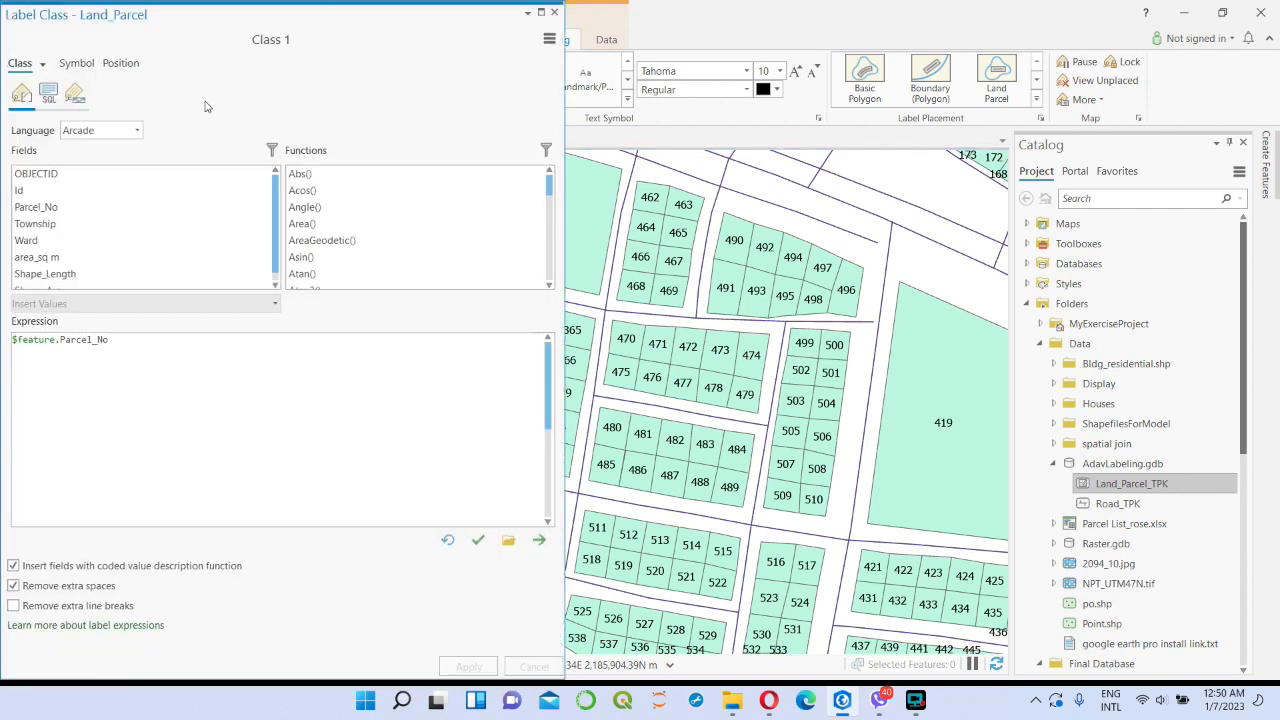
drag(216, 17, 808, 34)
click(613, 596)
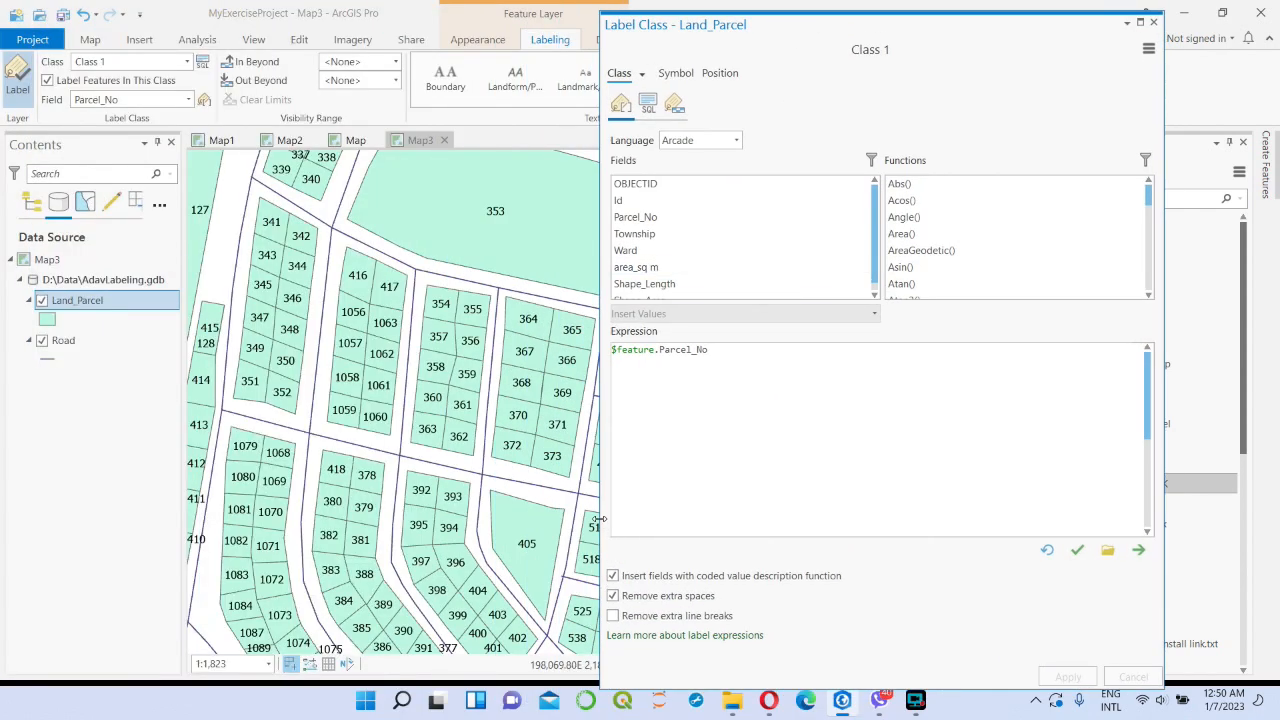
drag(600, 520, 712, 520)
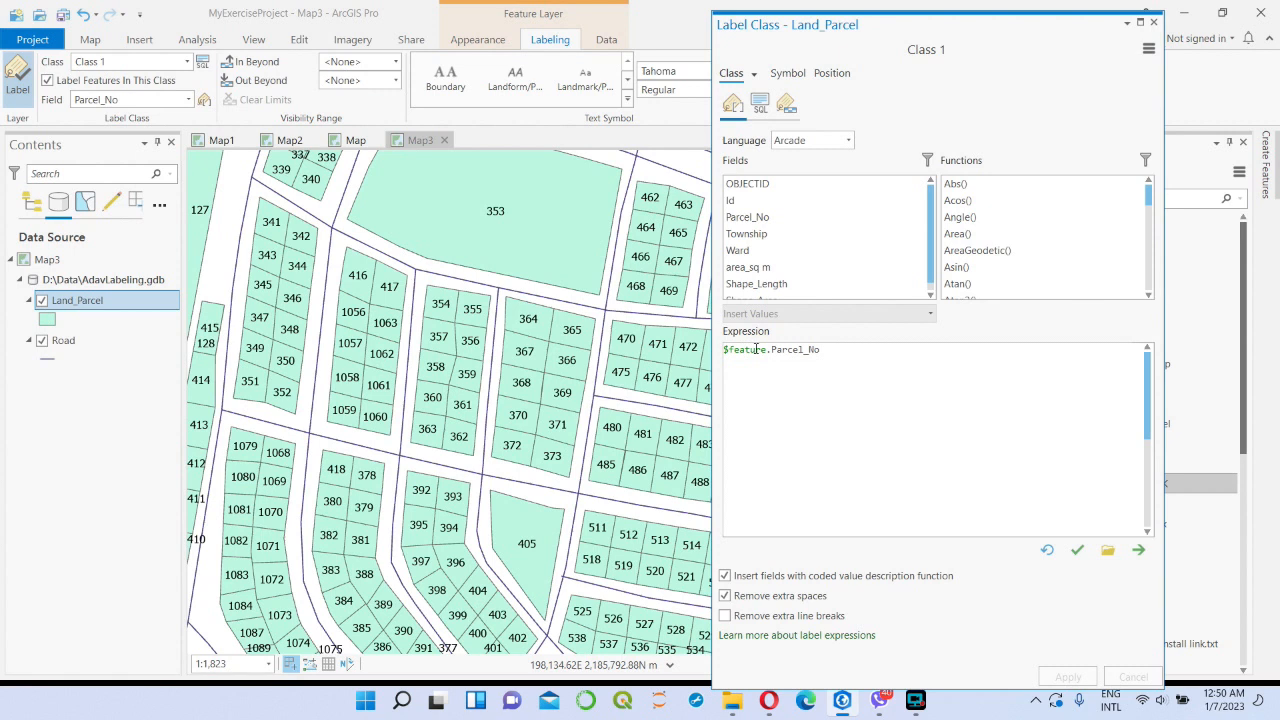
click(824, 350)
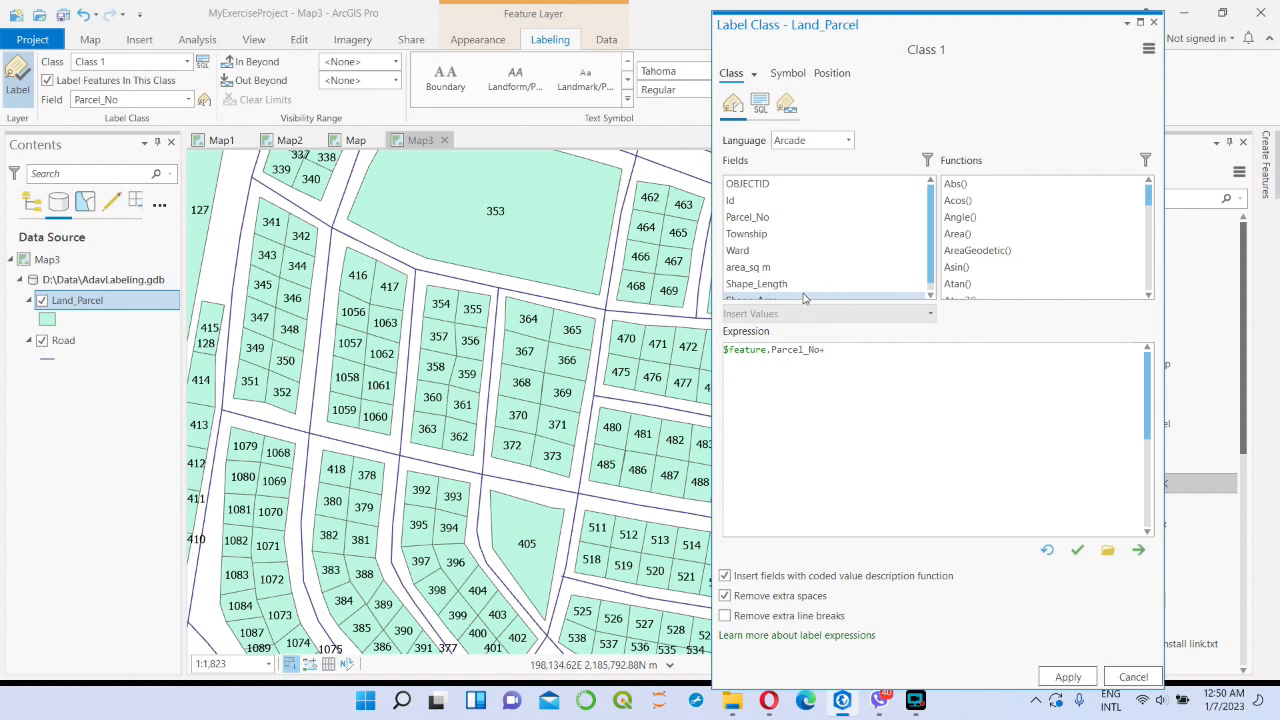
scroll(815, 257, down, 1)
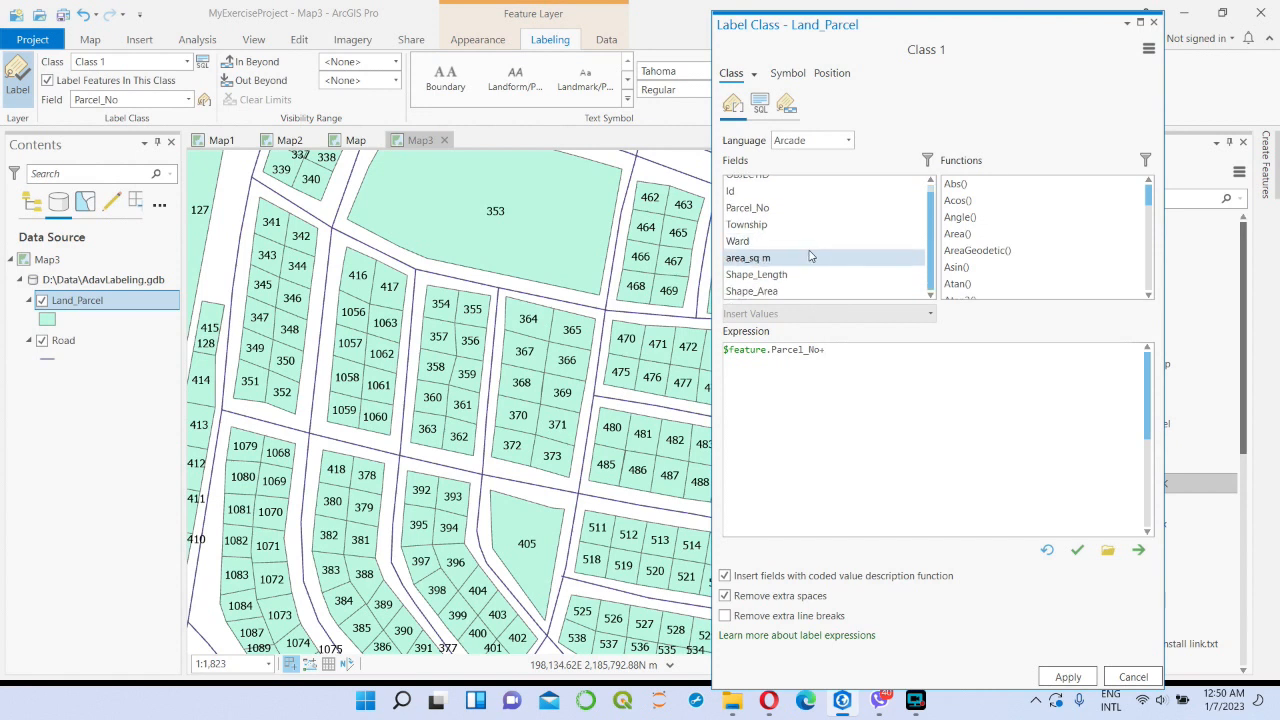
double_click(745, 246)
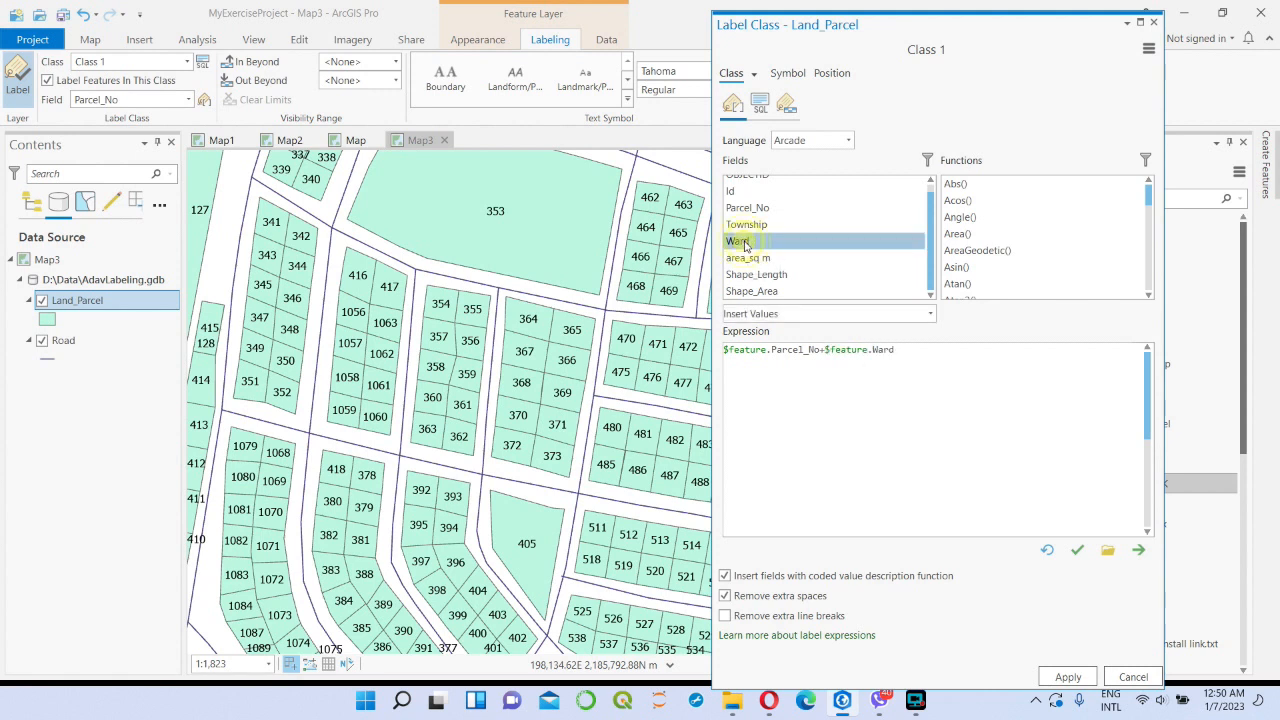
click(1068, 678)
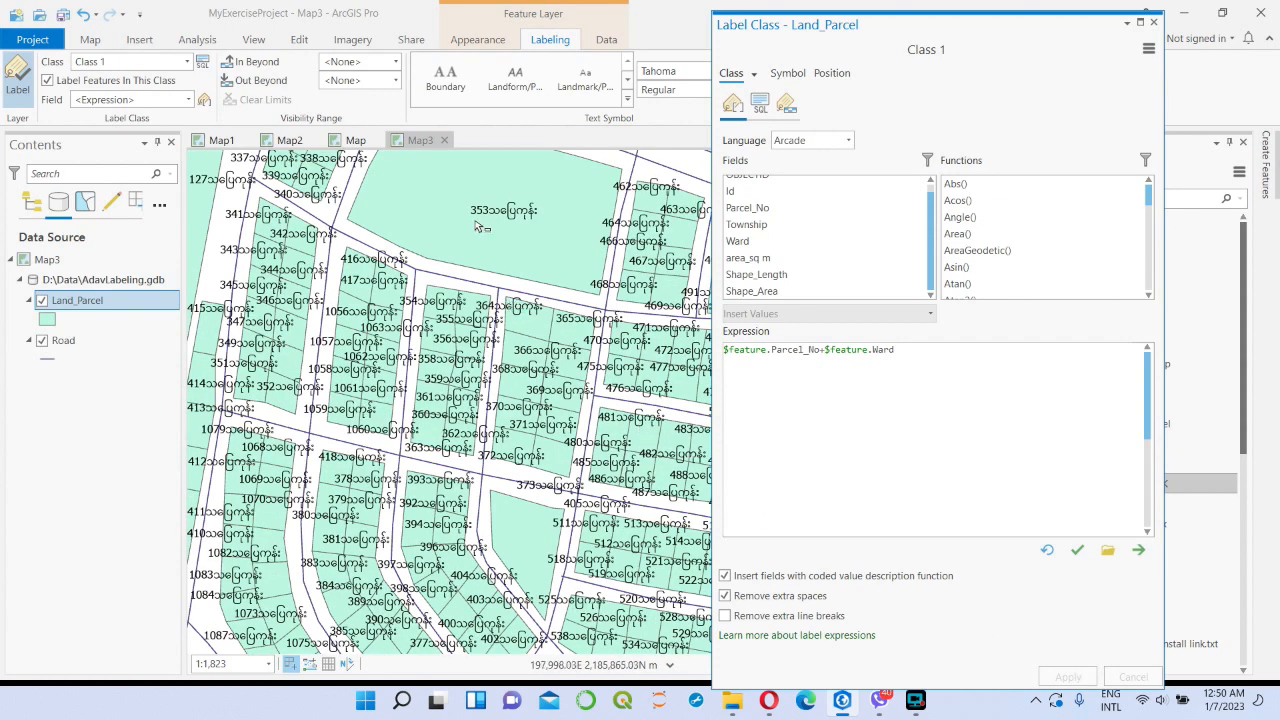
- Insert a space between the parcel number and ward by applying the expression $feature.Parcel_No+" "+$feature.Ward
scroll(522, 205, up, 3)
drag(525, 257, 495, 440)
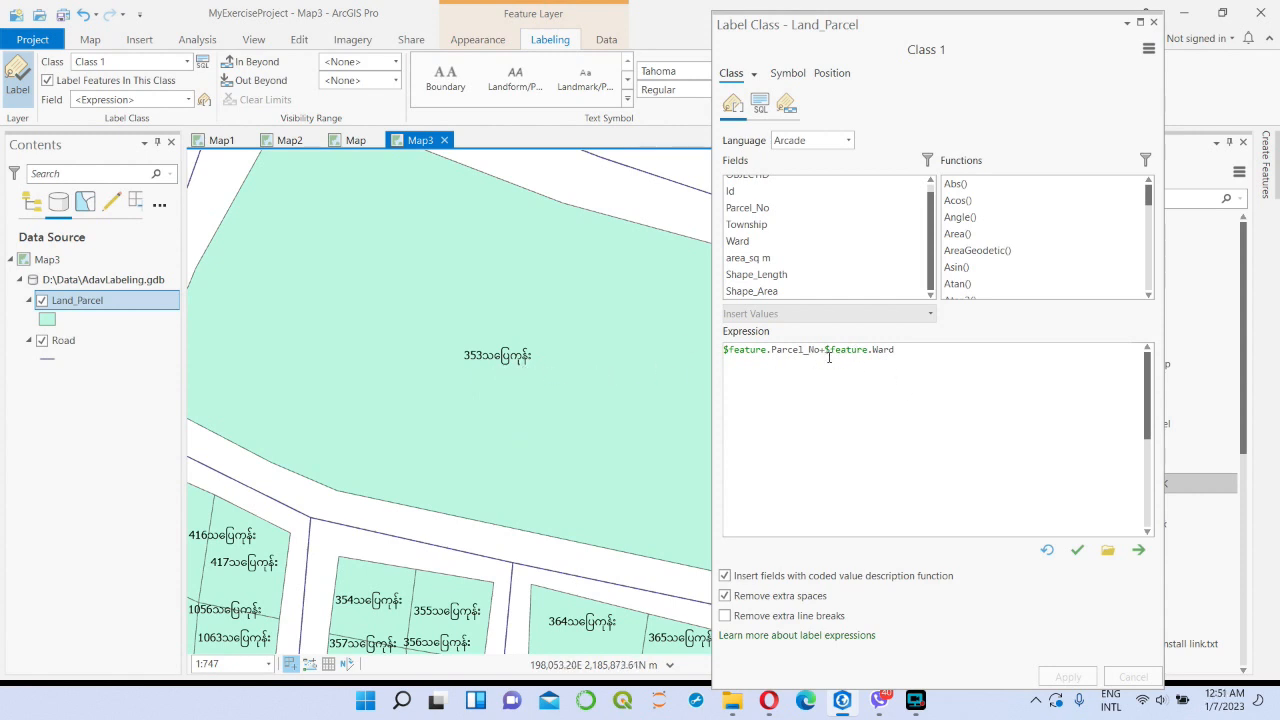
click(827, 349)
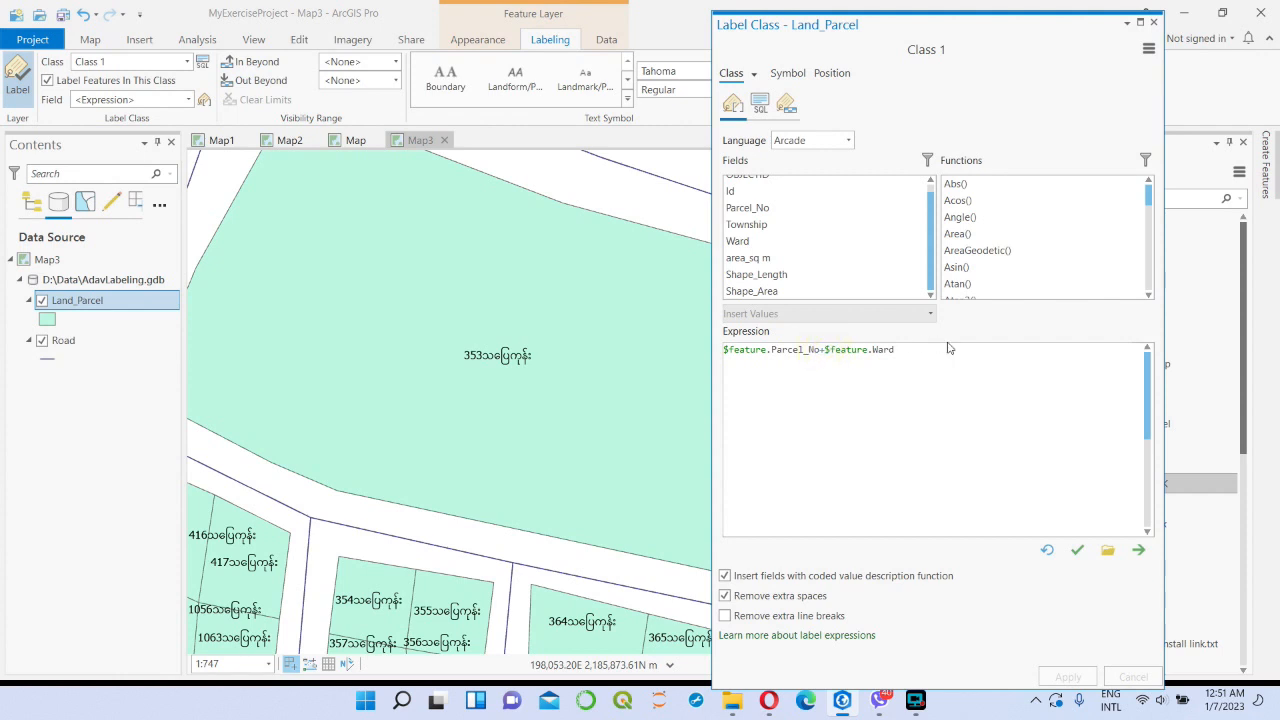
text("")
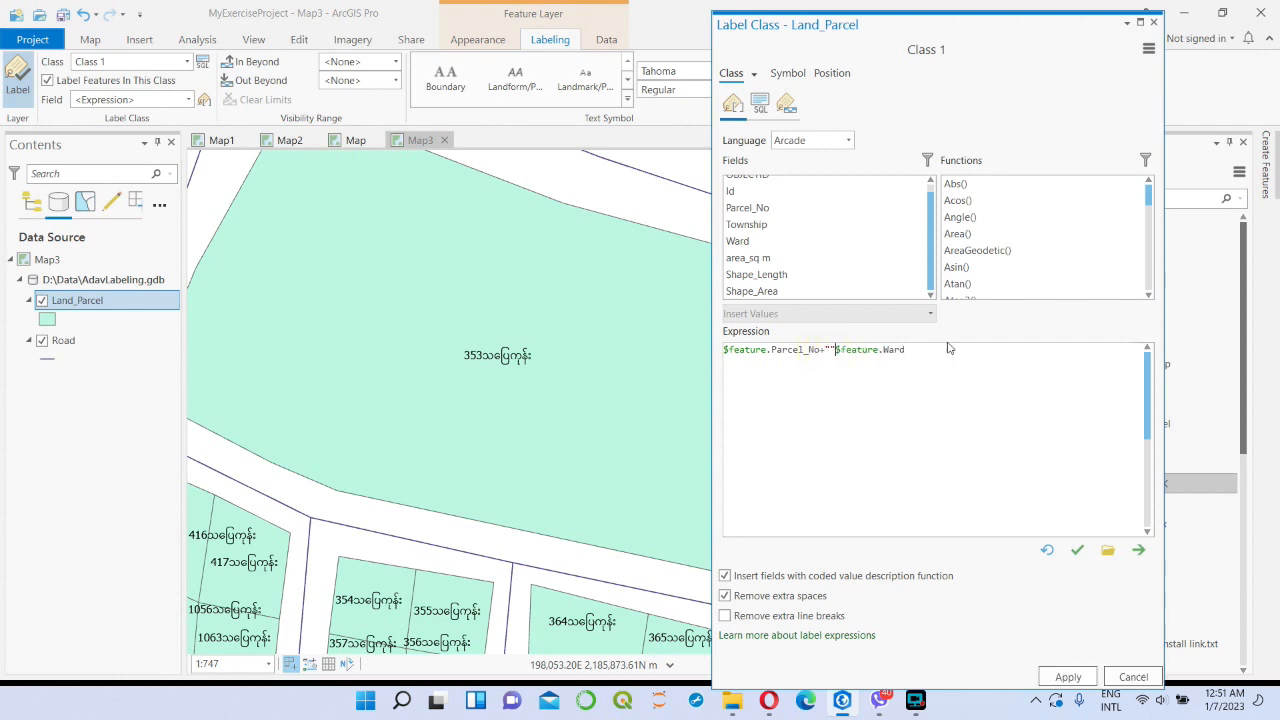
click(829, 350)
text(+)
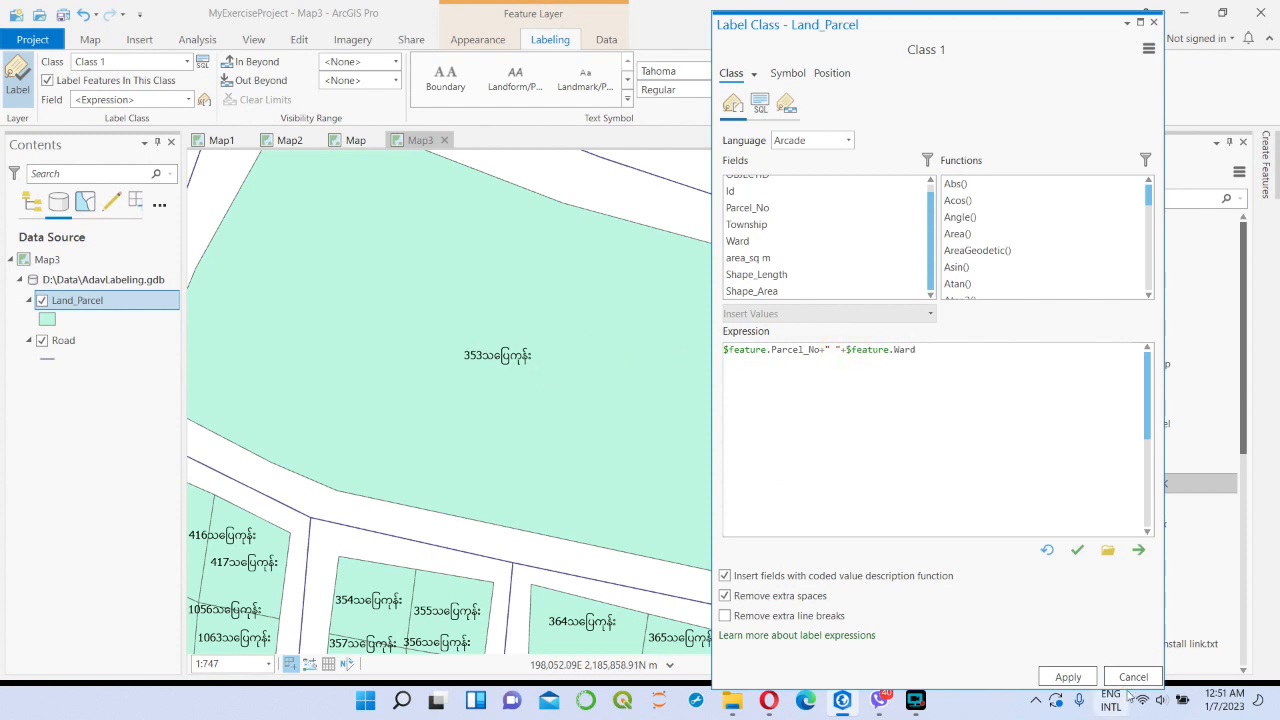
click(1068, 678)
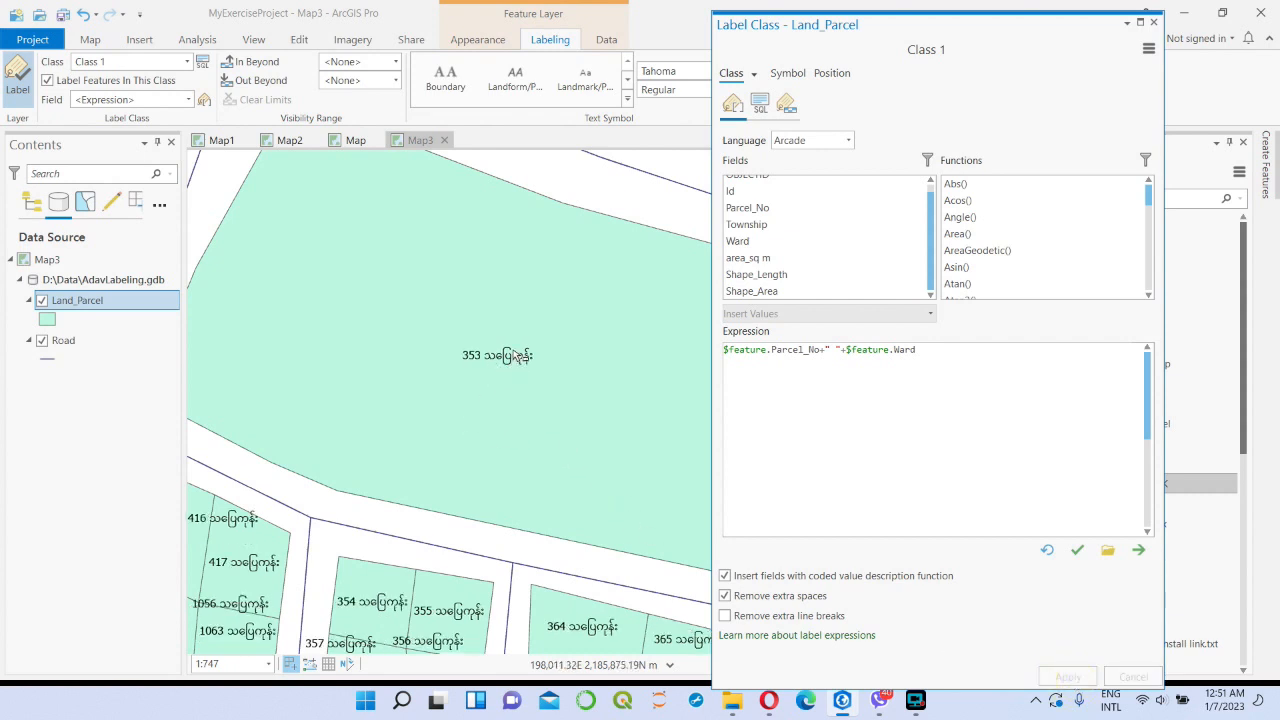
- Close the label class settings and reduce the Land_Parcel label text size to 7
scroll(531, 340, up, 2)
scroll(533, 341, down, 4)
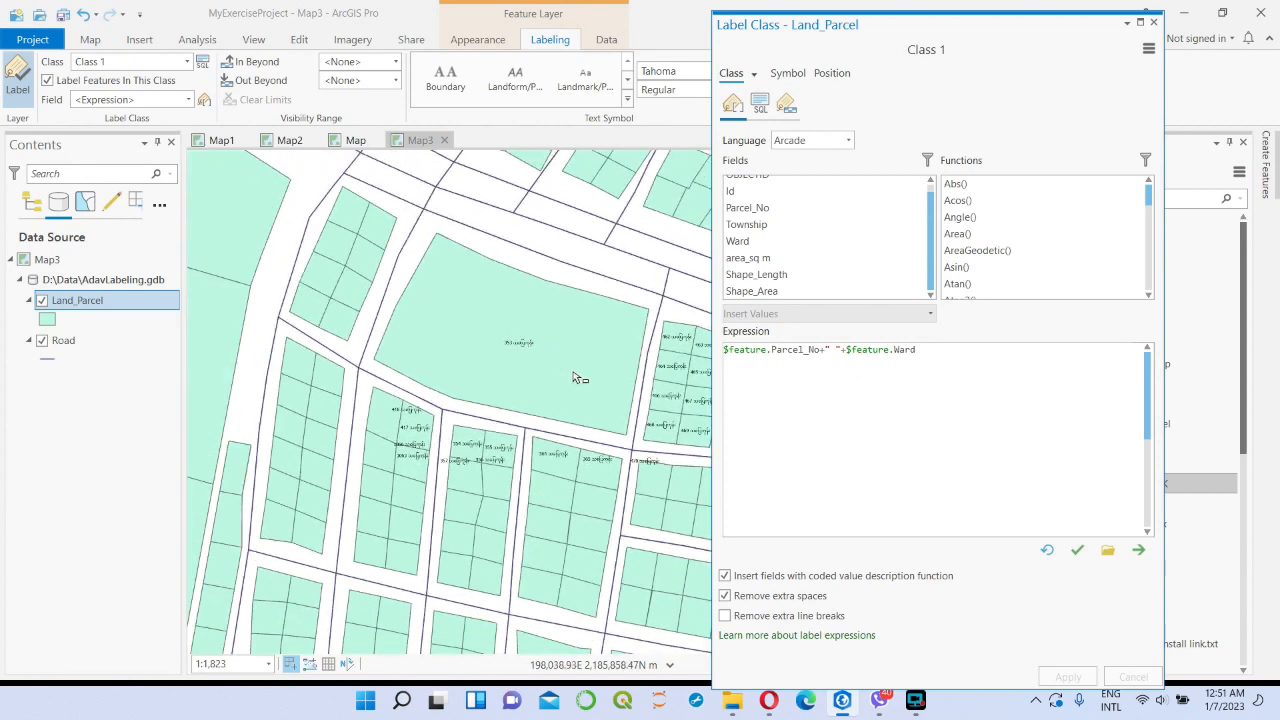
drag(590, 377, 380, 412)
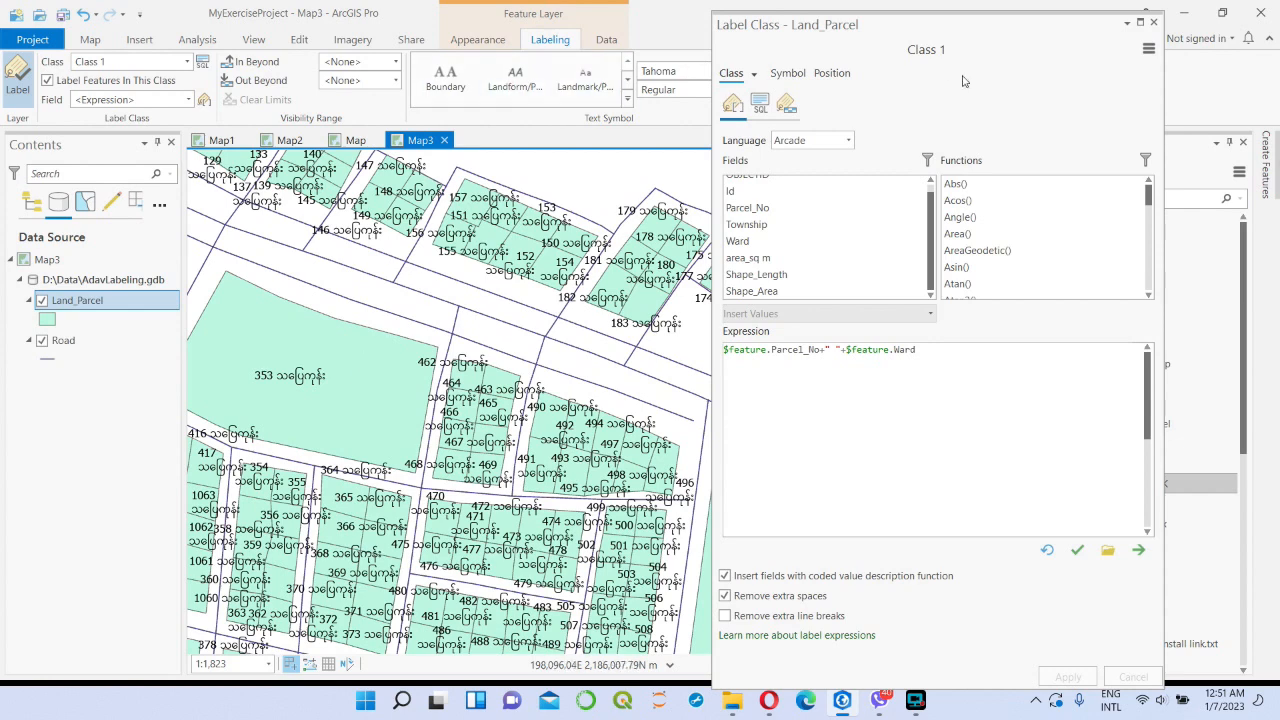
click(1153, 22)
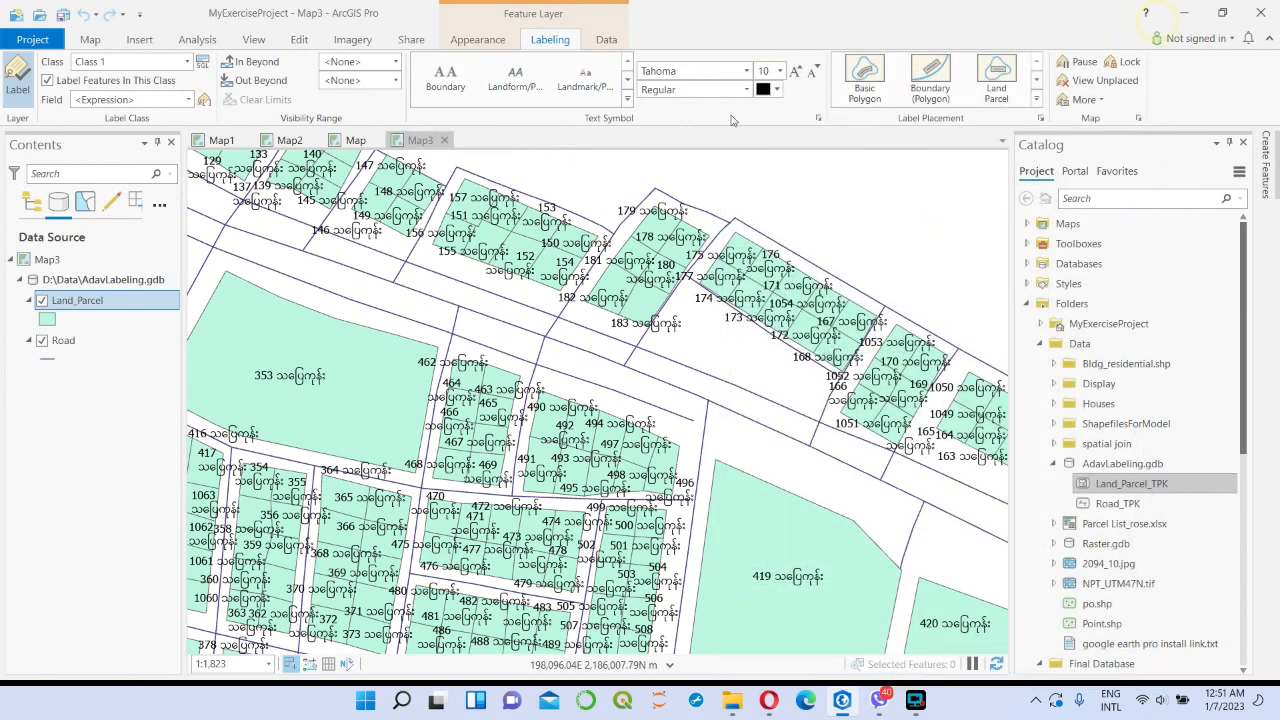
click(815, 73)
click(815, 74)
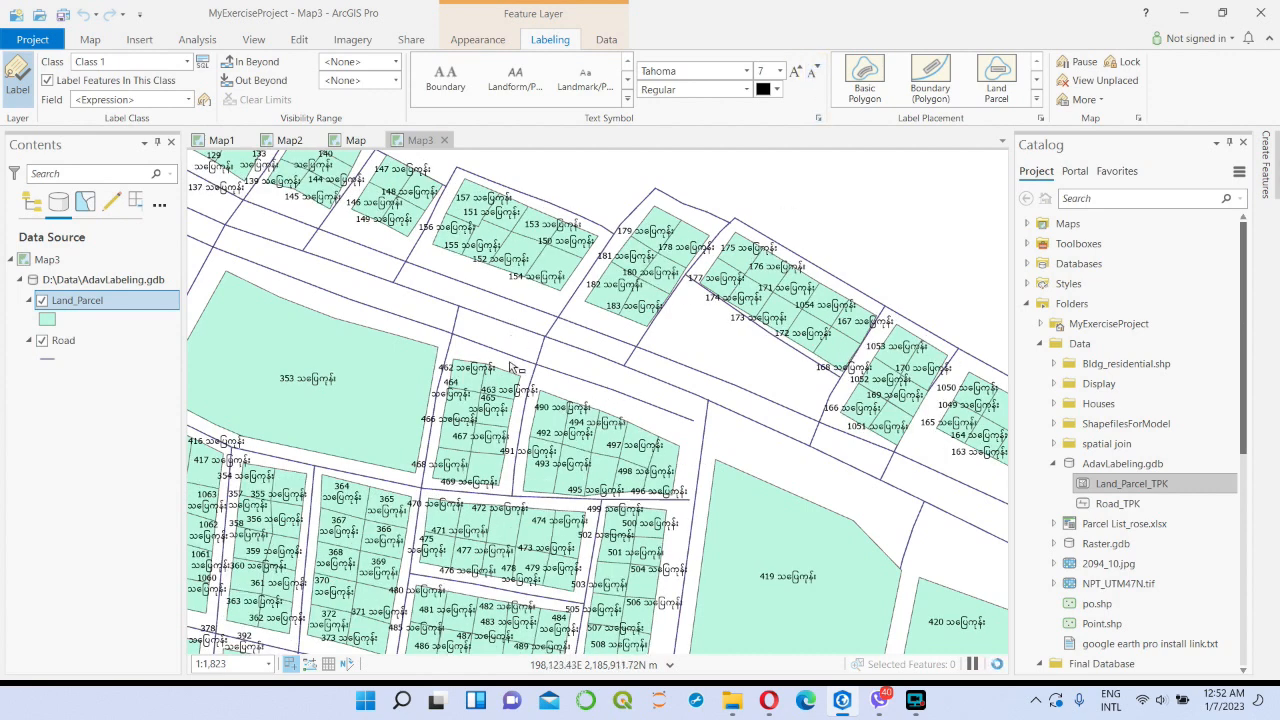
- Put the ward on its own label line by applying the expression $feature.Parcel_No+TextFormatting.NewLine+$feature.Ward
drag(750, 542, 490, 346)
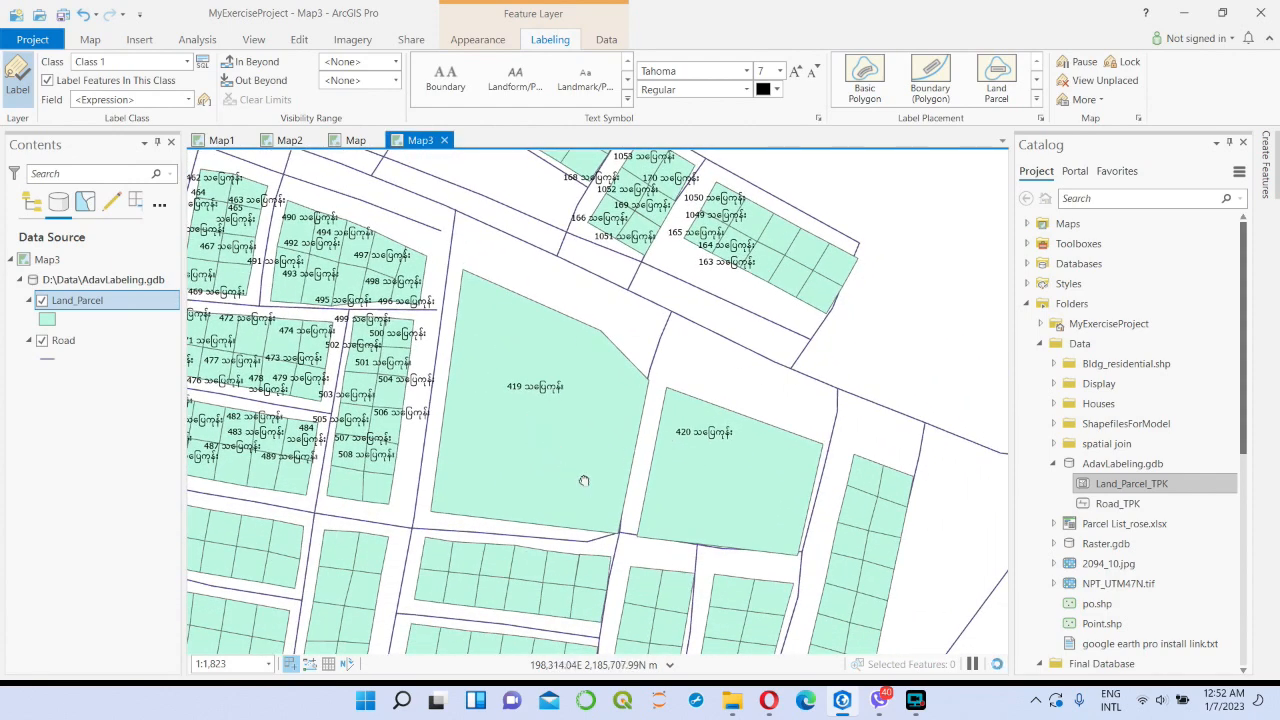
drag(557, 465, 569, 397)
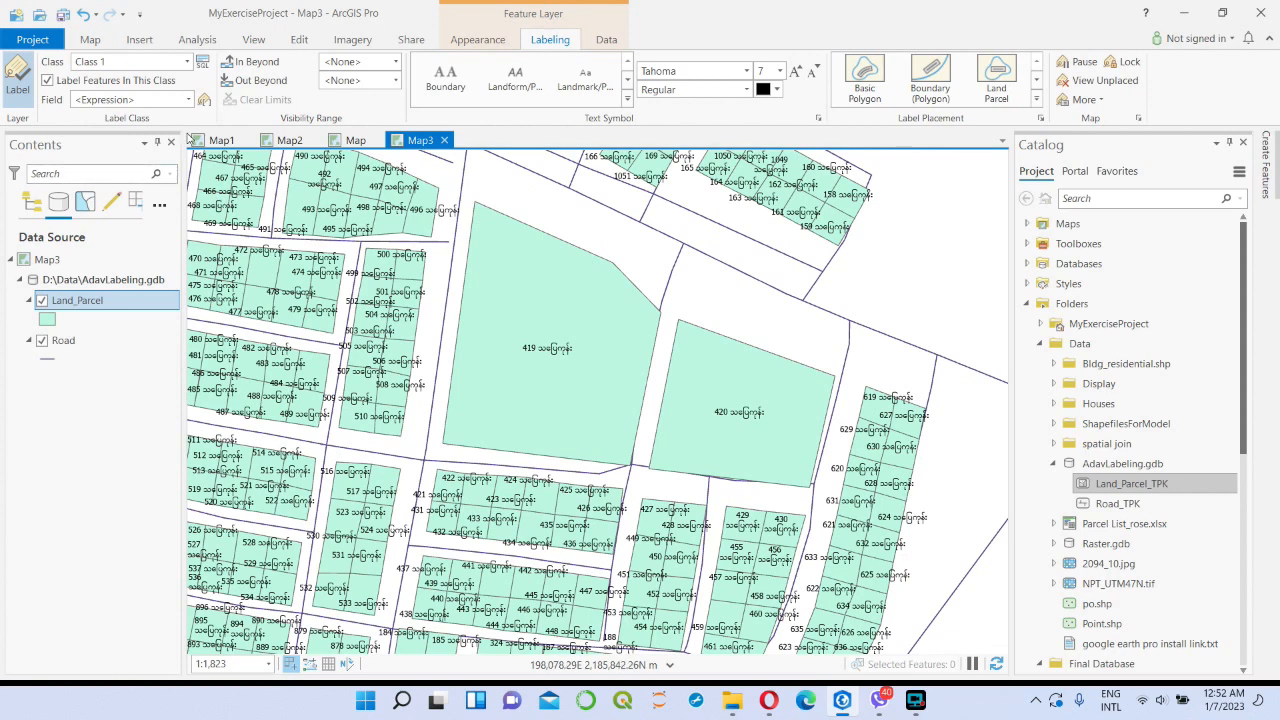
click(204, 101)
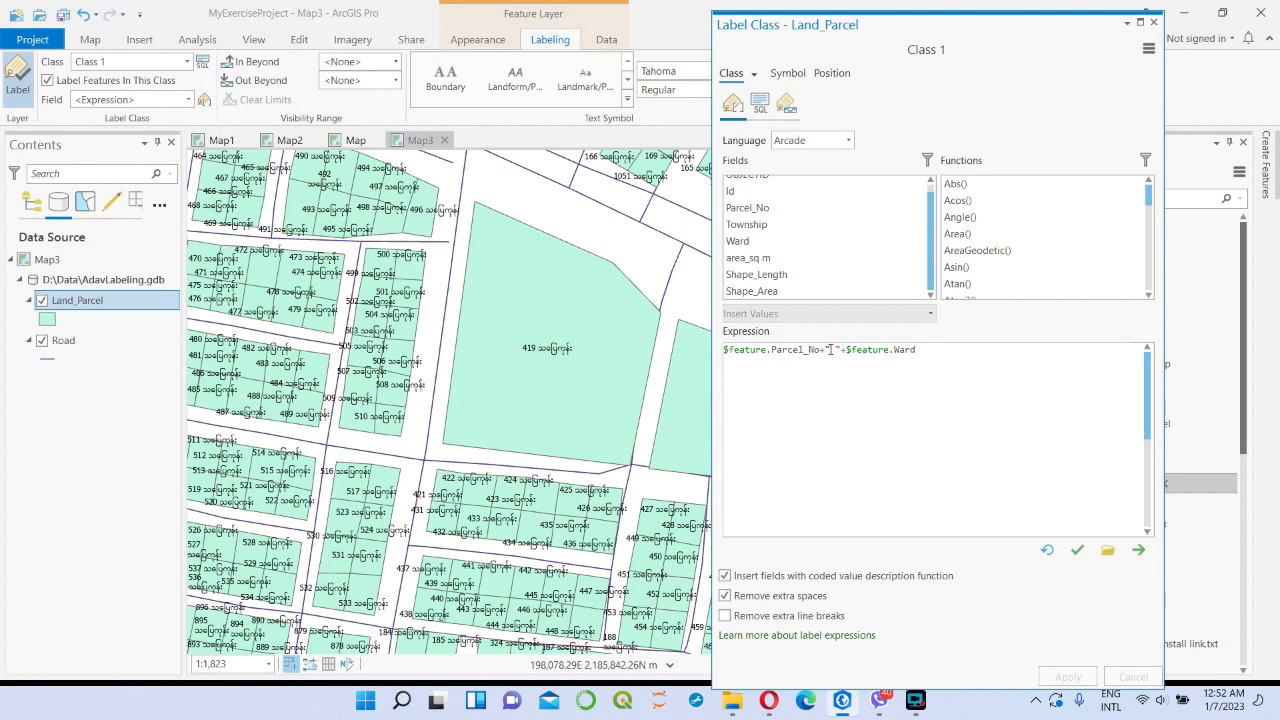
drag(826, 349, 840, 349)
text(Te)
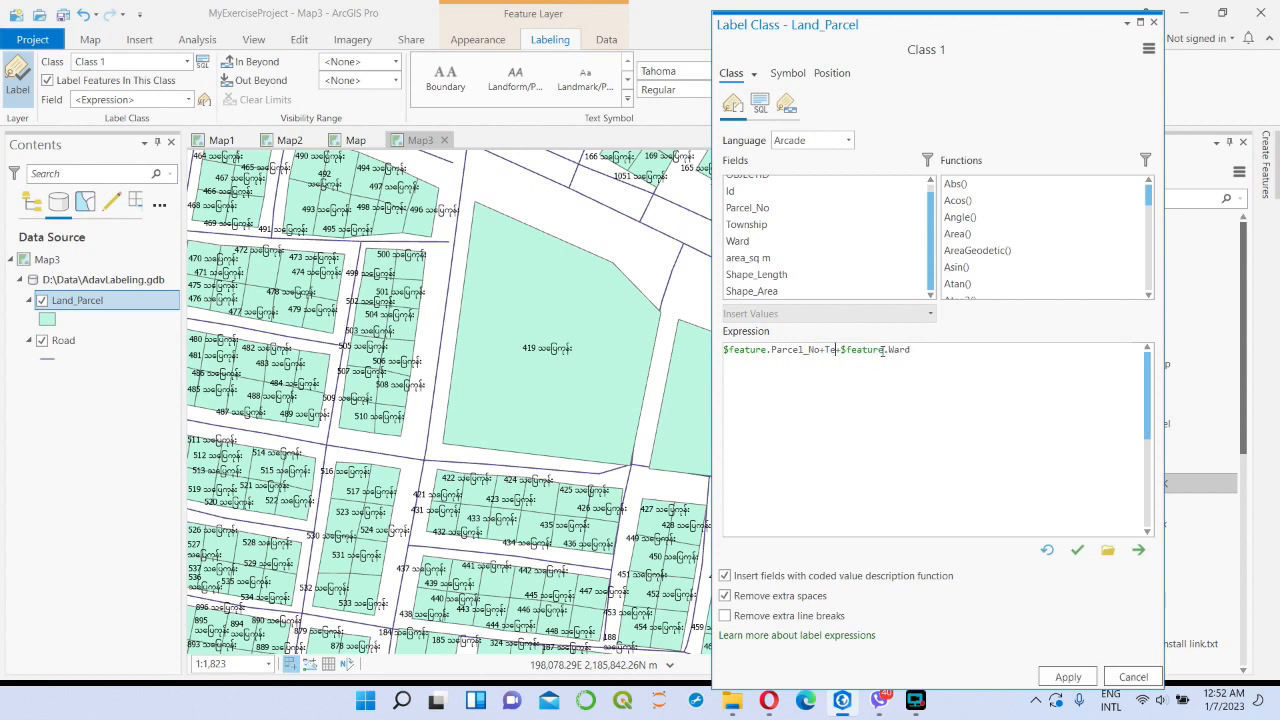
text(xtFor)
text(matting.New)
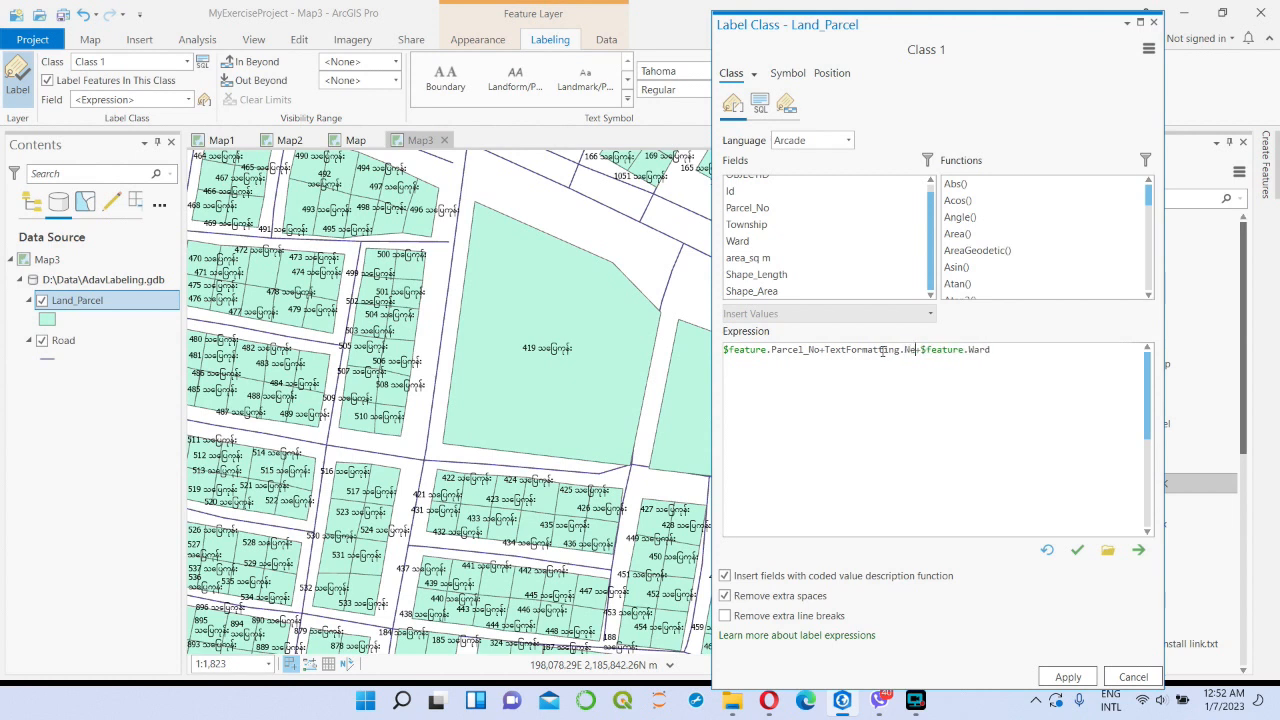
text(Line)
click(1078, 680)
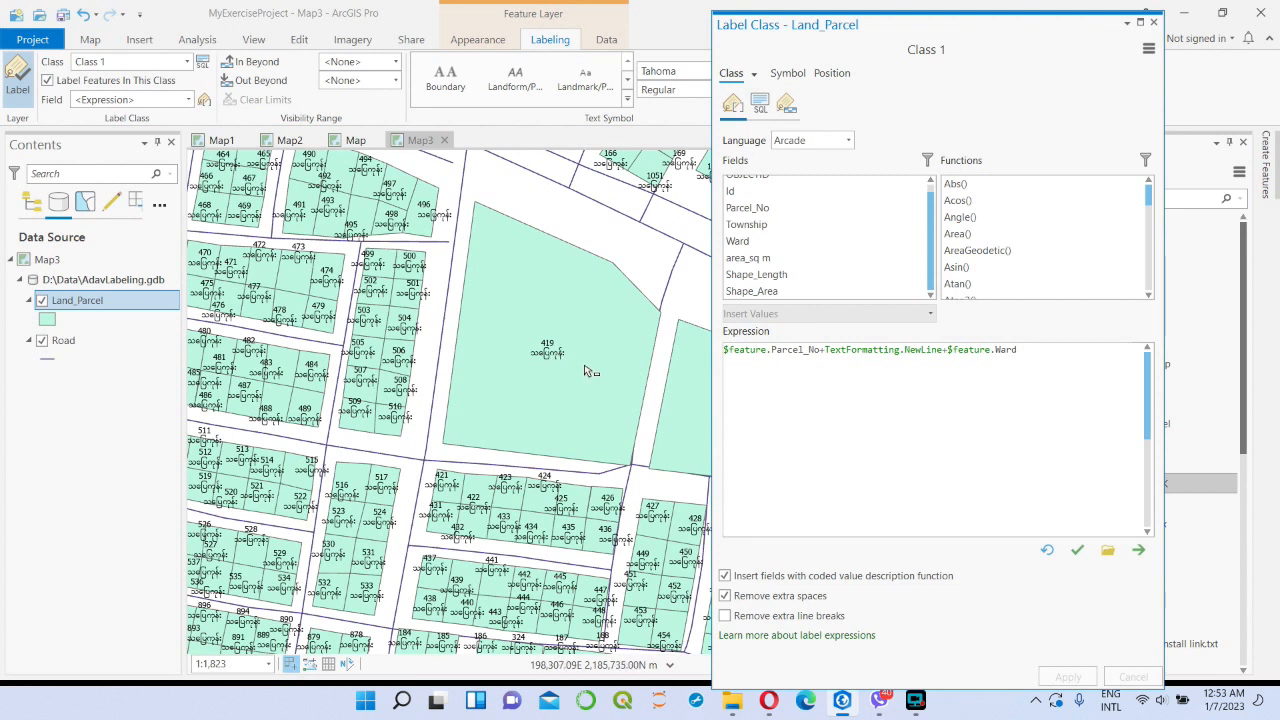
- Replace the Land_Parcel label expression with the area_sq m field and apply it
triple_click(1036, 351)
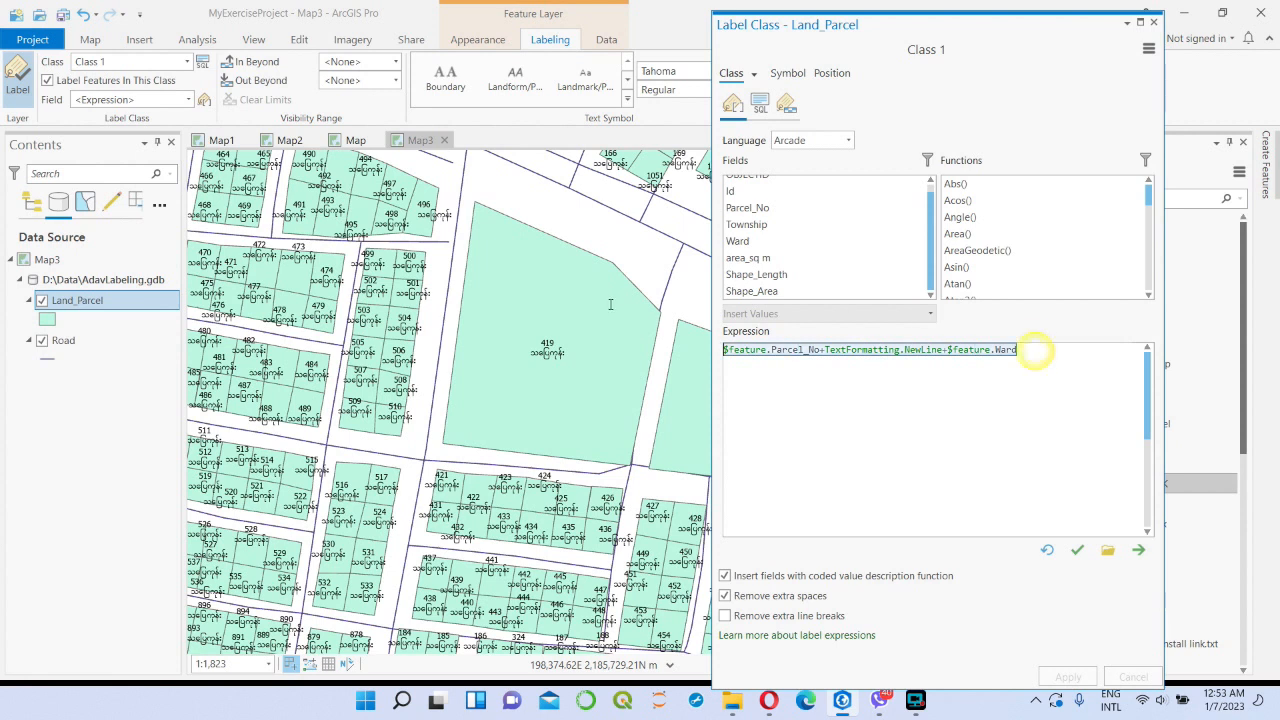
key(Delete)
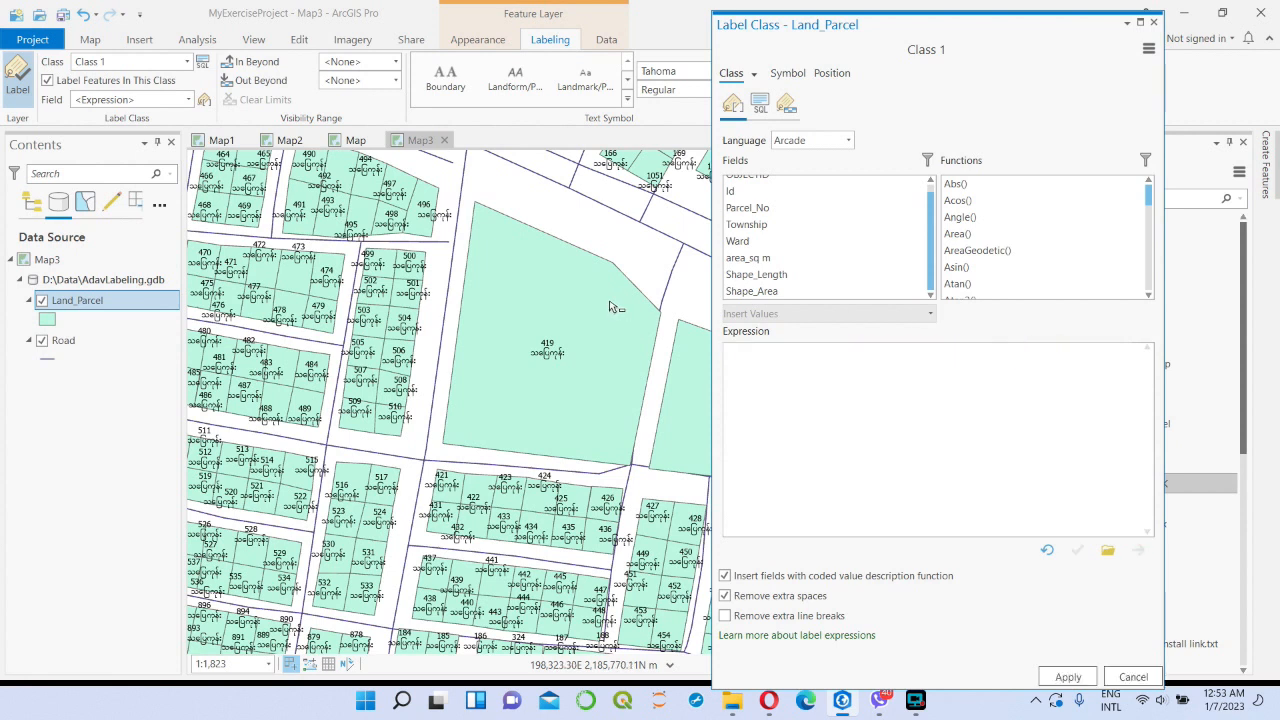
double_click(755, 258)
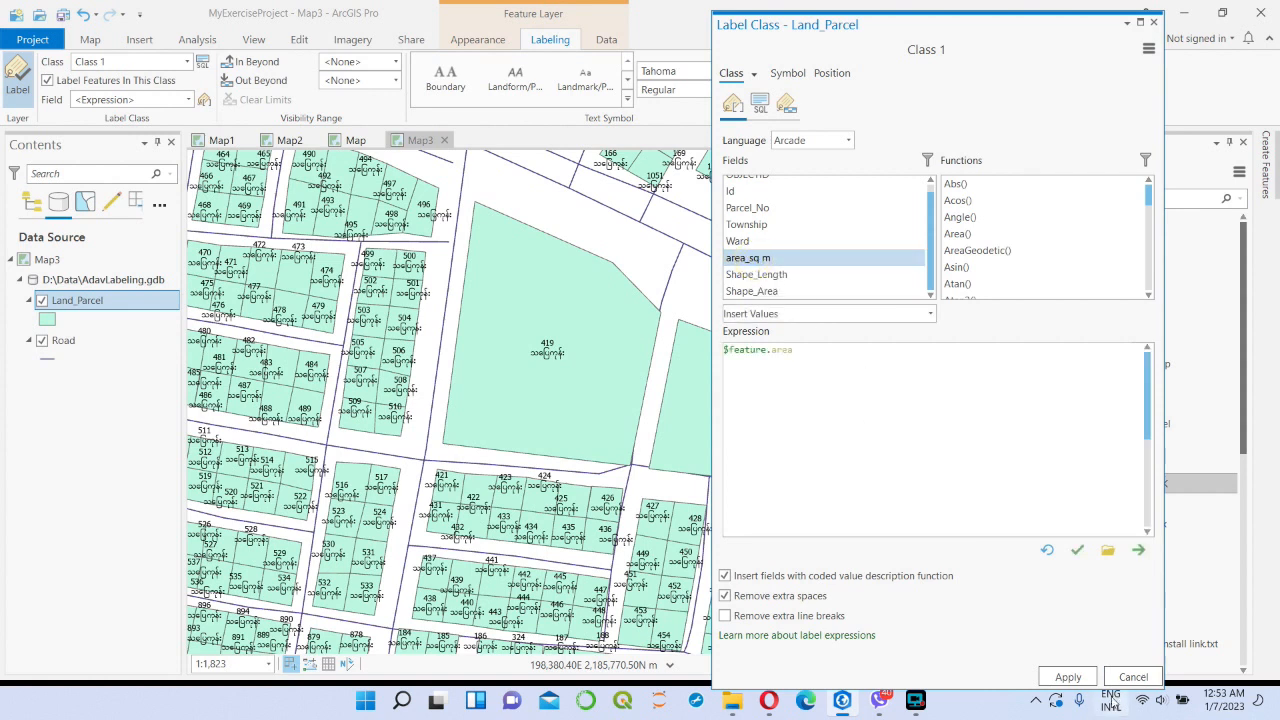
click(1064, 677)
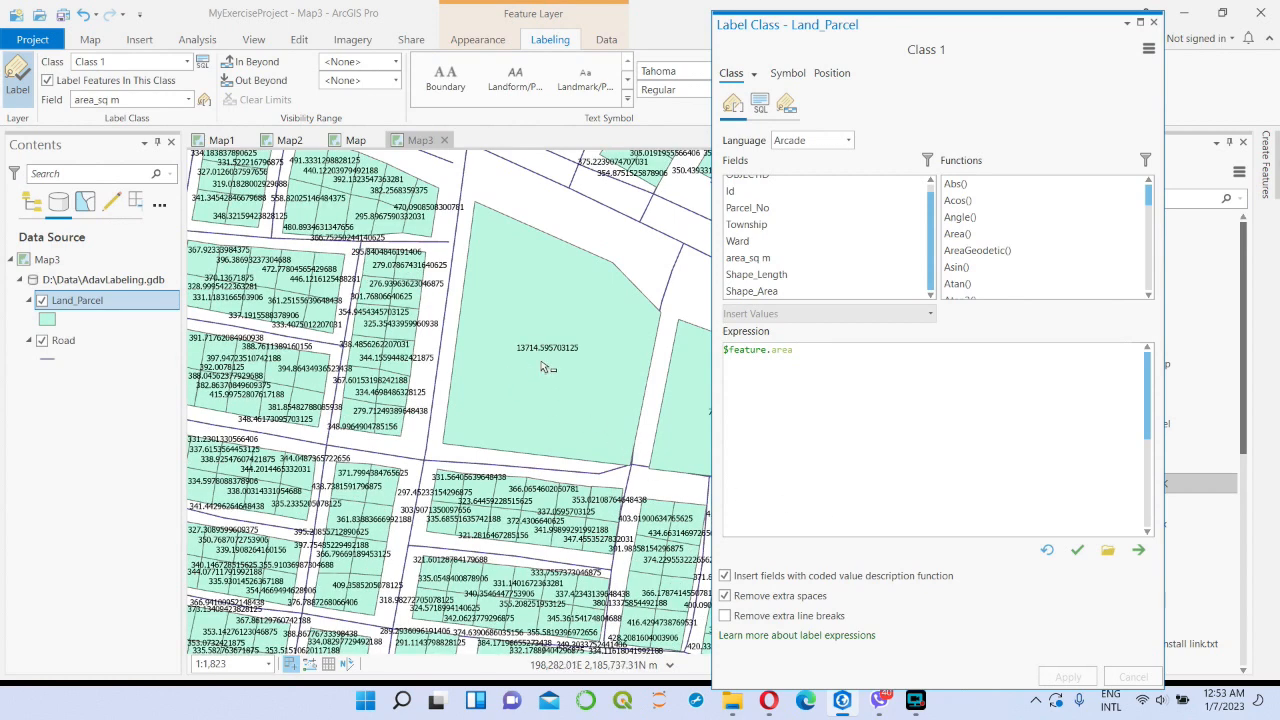
- Round the parcel area labels to two decimals by applying the expression round(number($feature.area),2)
scroll(545, 370, up, 3)
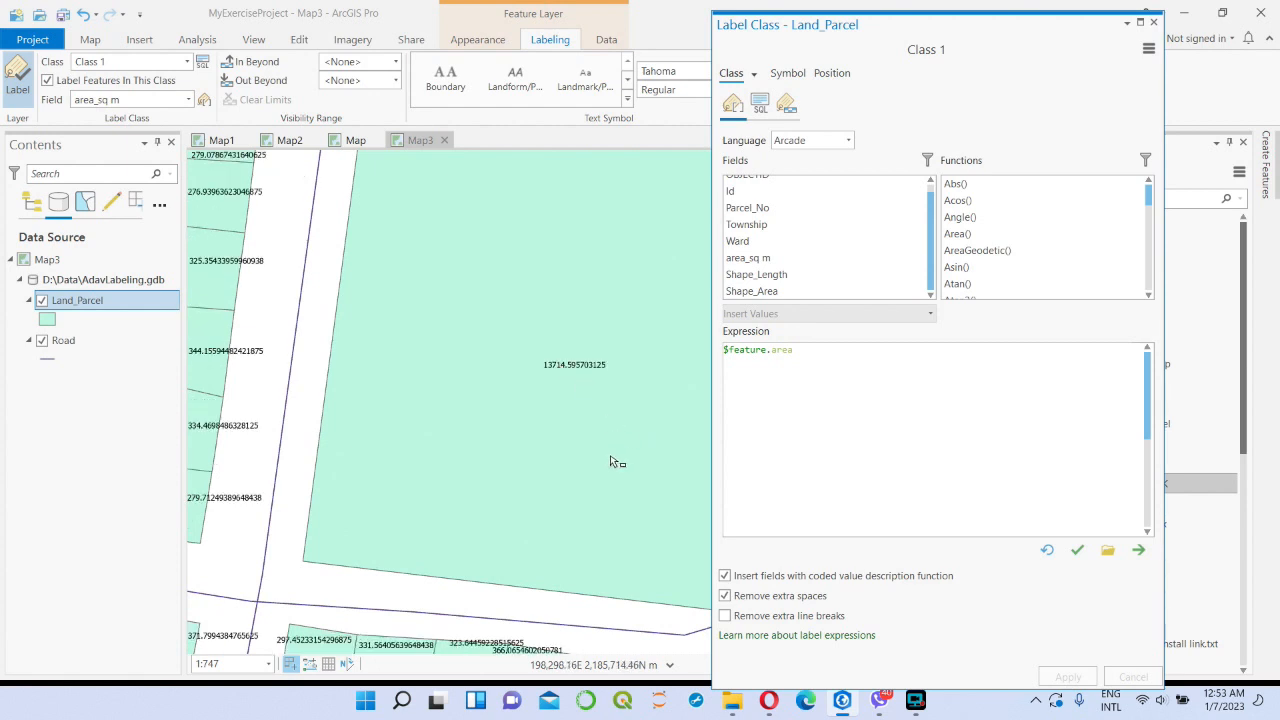
drag(606, 451, 526, 408)
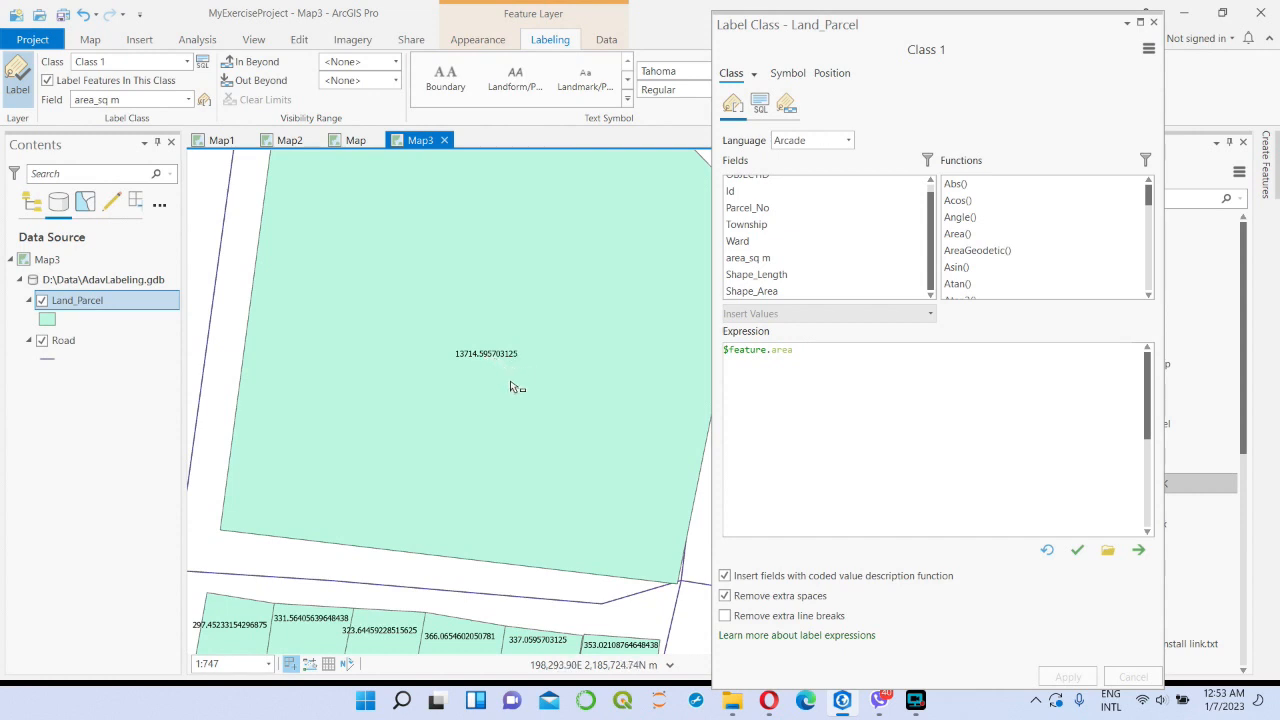
scroll(520, 385, down, 2)
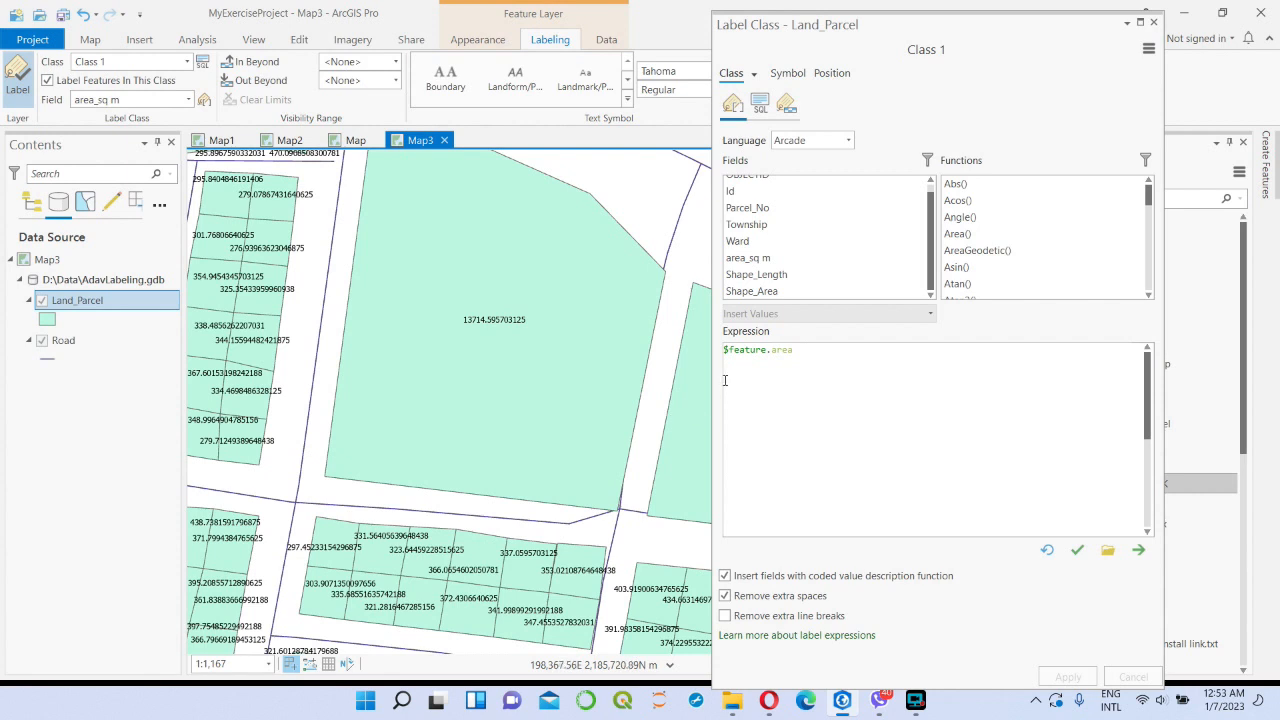
click(726, 350)
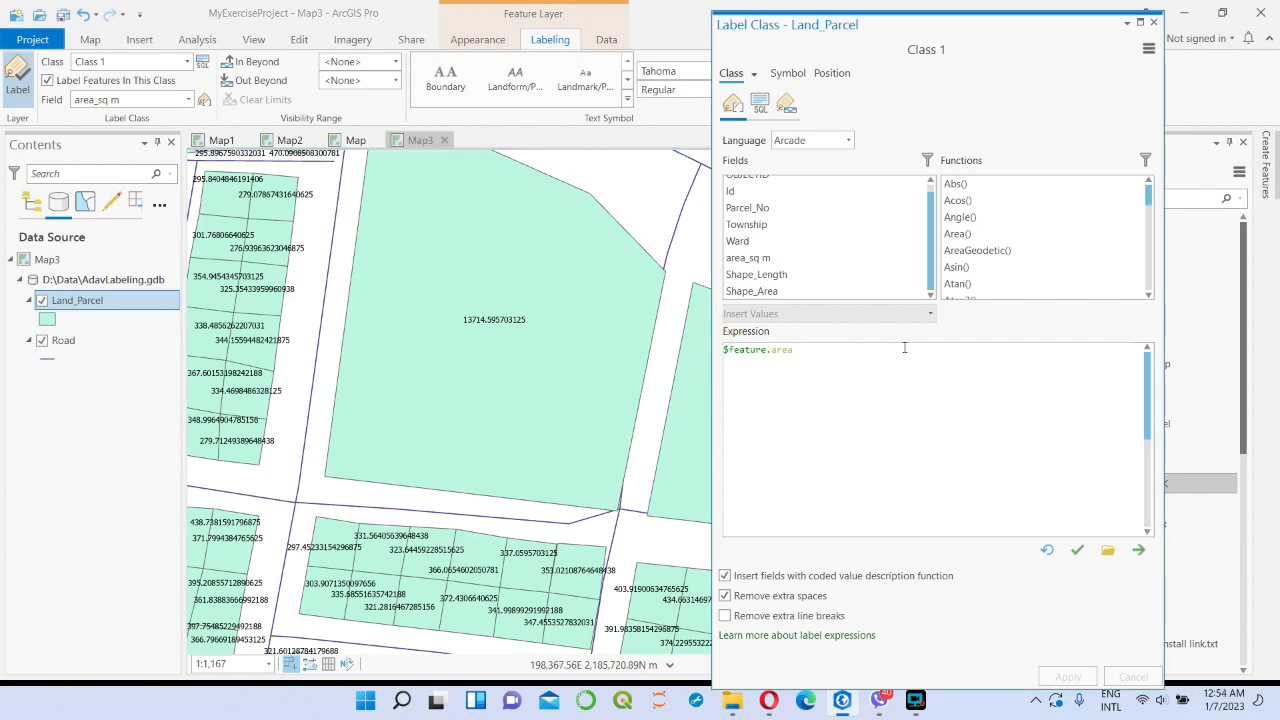
text(rou)
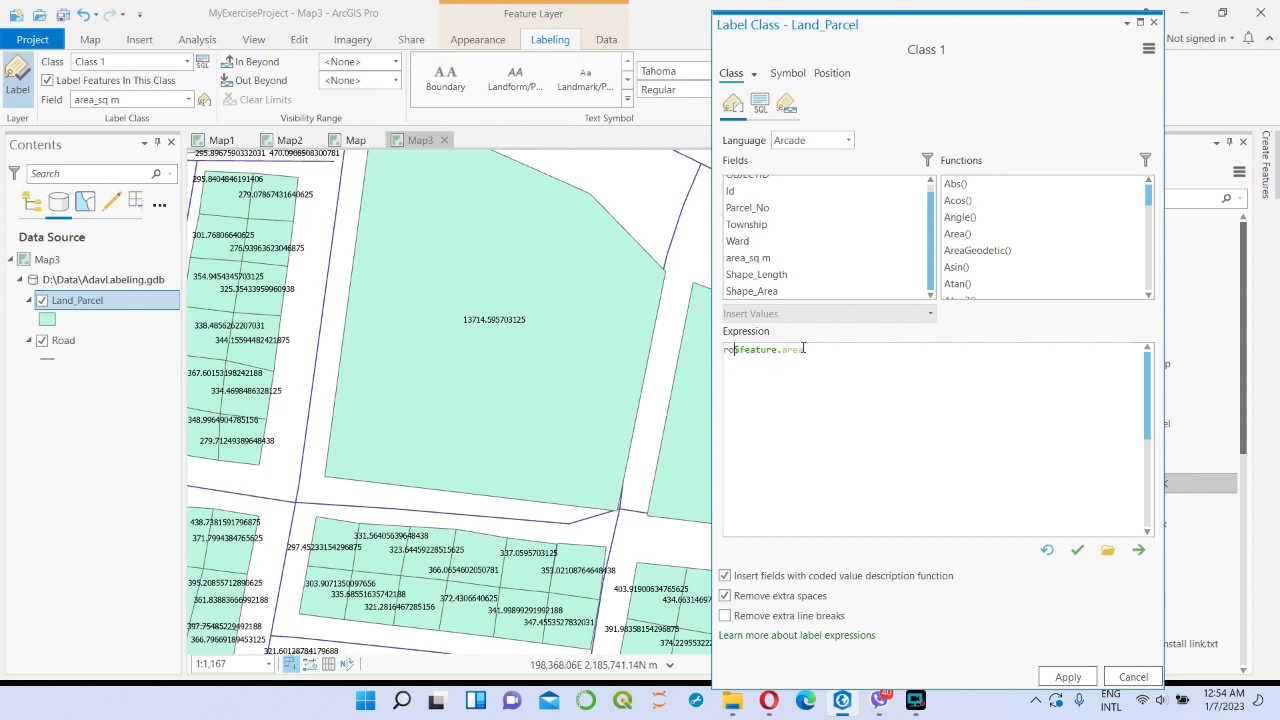
text(nd(number)
text(()
text(),2))
click(1080, 679)
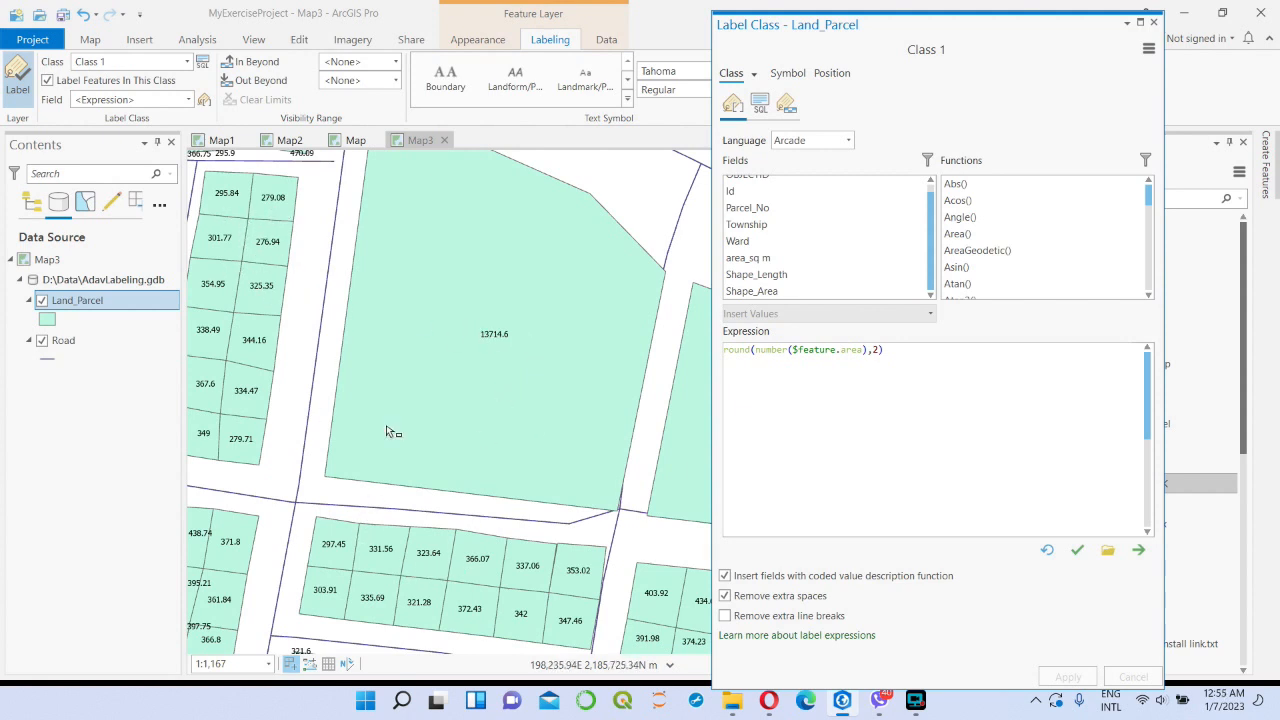
- Append the unit to the area labels by applying the expression round(number($feature.area),2)+" sq m"
scroll(476, 431, down, 1)
scroll(477, 431, down, 3)
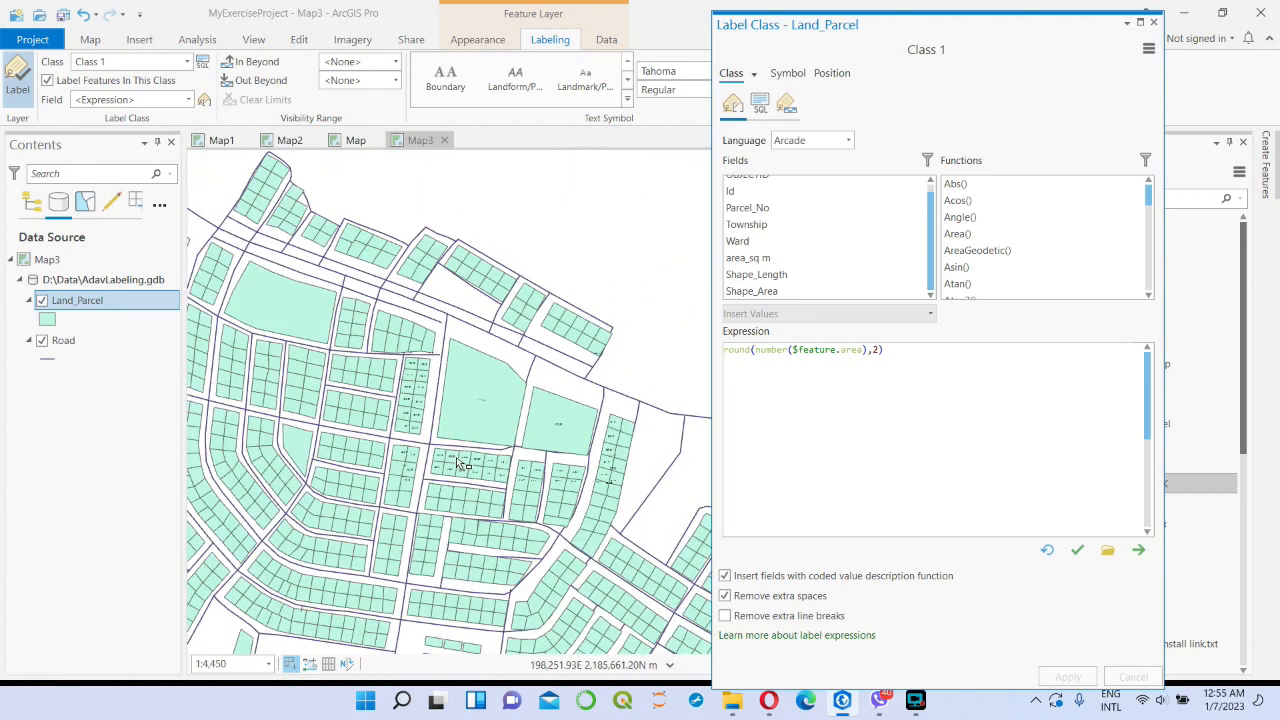
scroll(477, 483, up, 2)
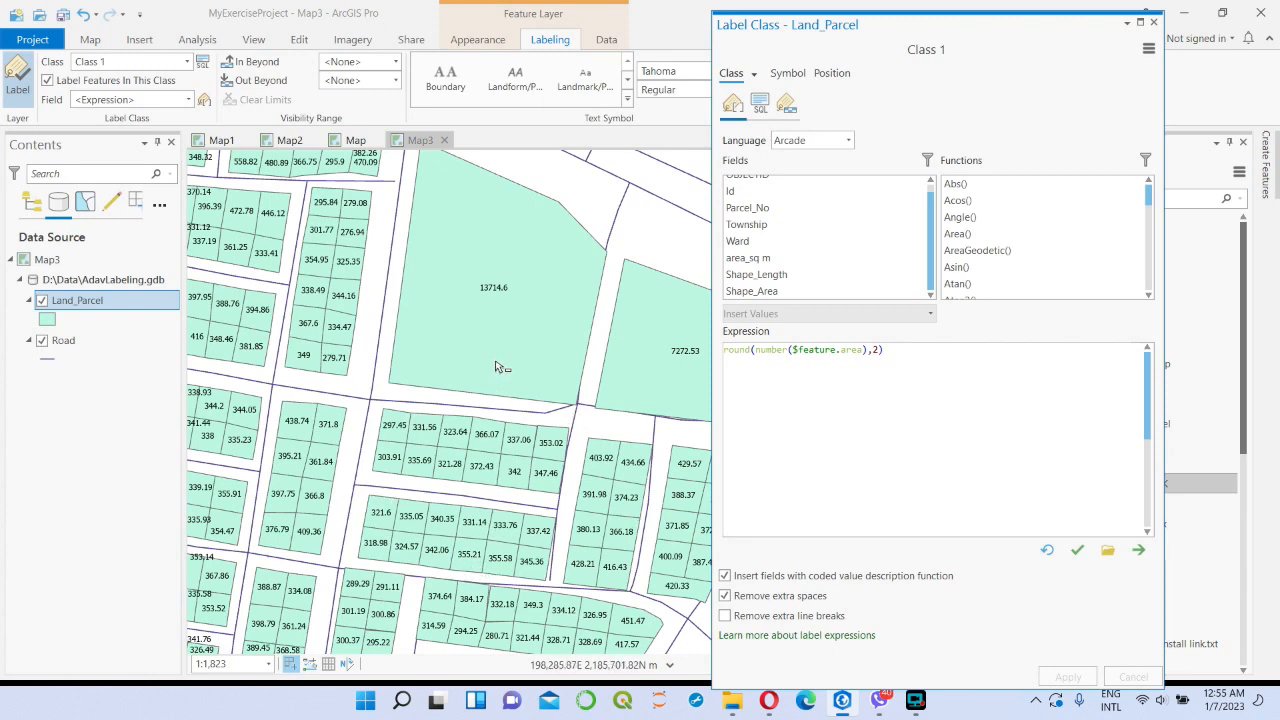
scroll(505, 368, up, 1)
scroll(507, 288, up, 1)
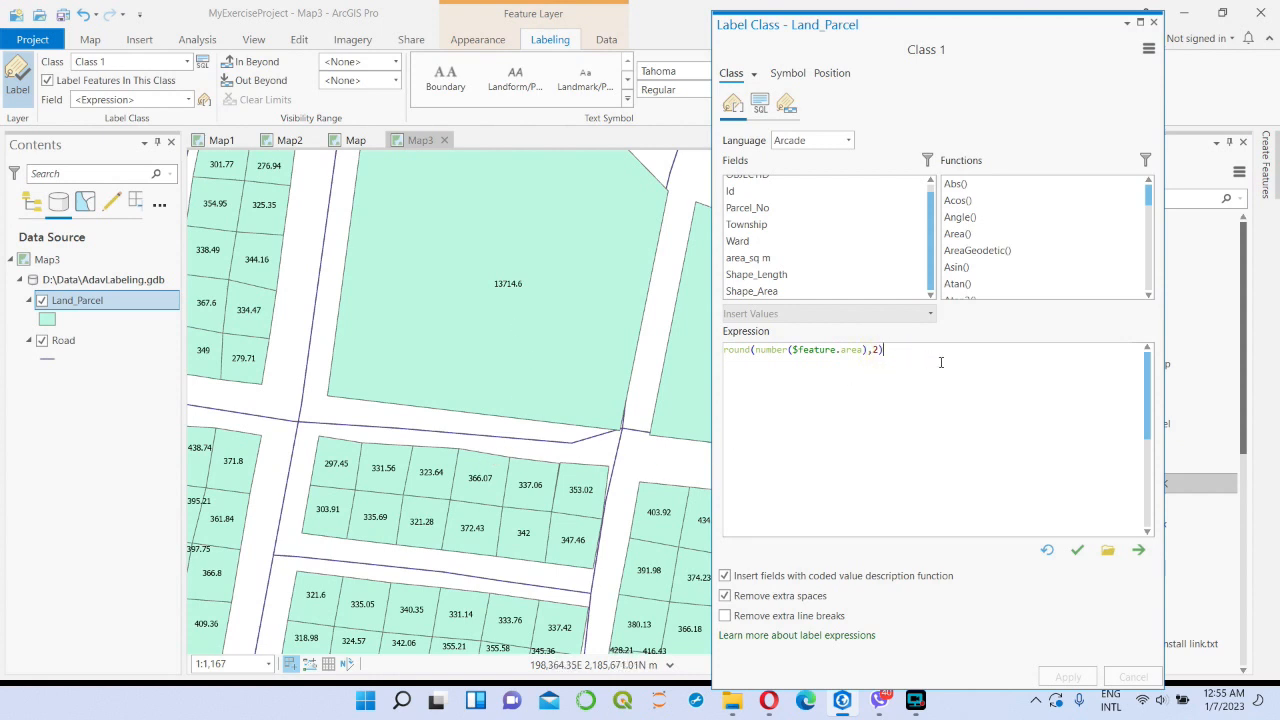
text(+)
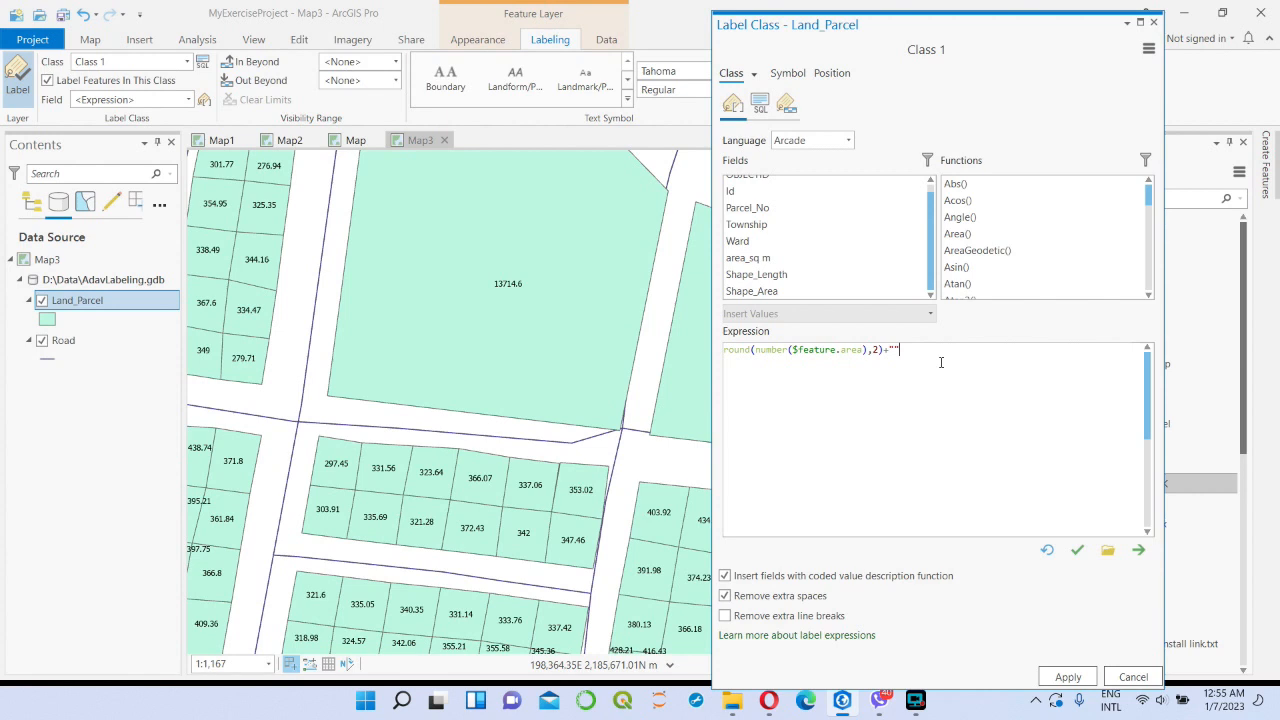
click(897, 350)
text(sq m)
click(1069, 677)
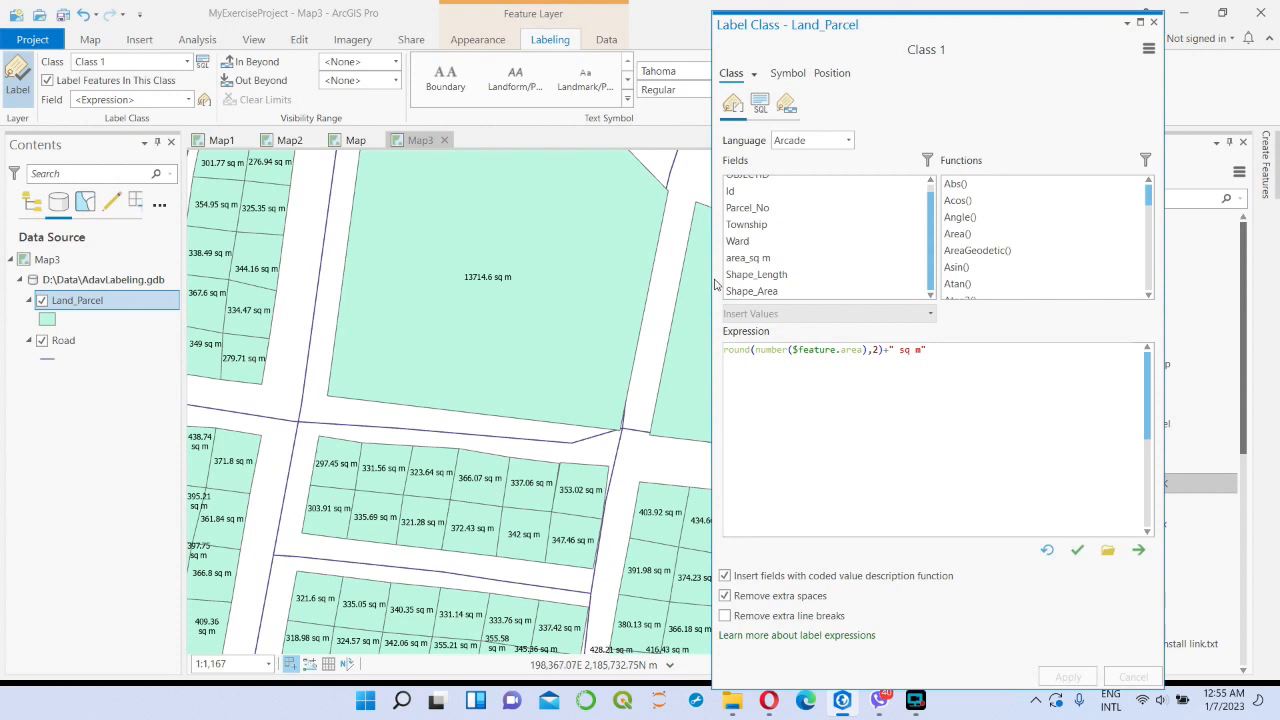
- Insert the opening underline tag "<UND>"+ in front of the round function in the area label expression
drag(714, 285, 854, 285)
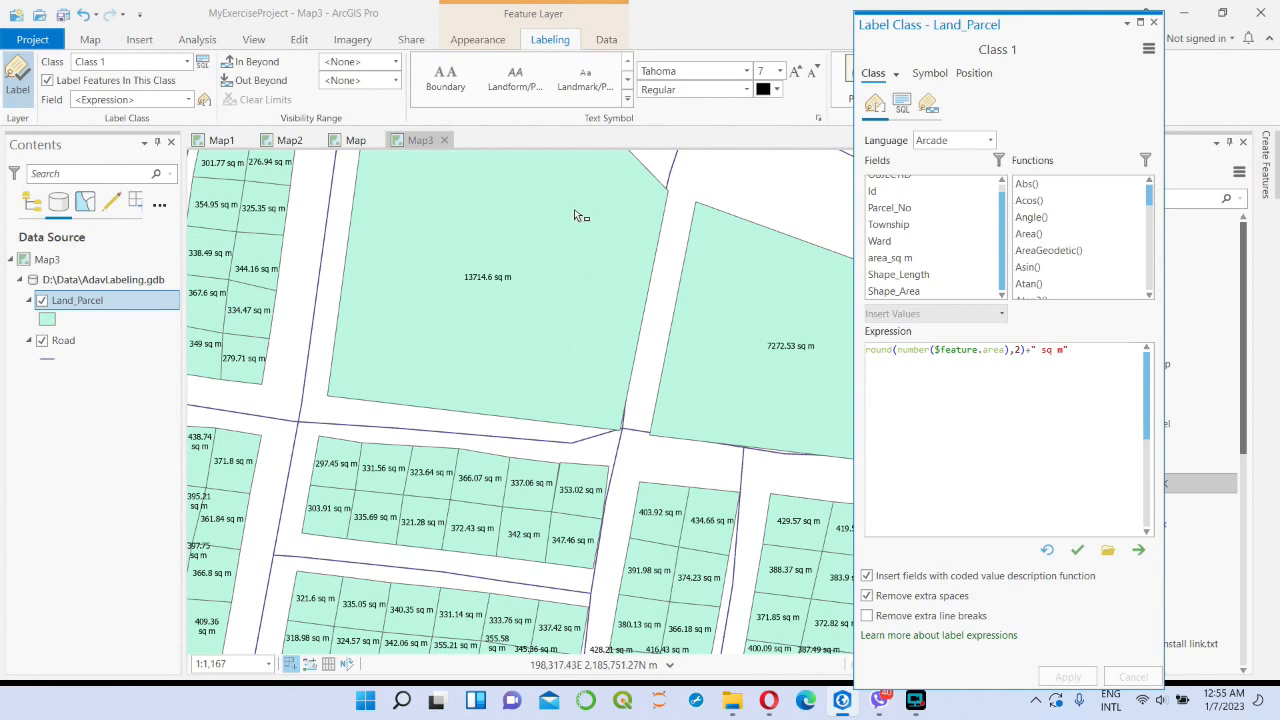
scroll(489, 334, down, 2)
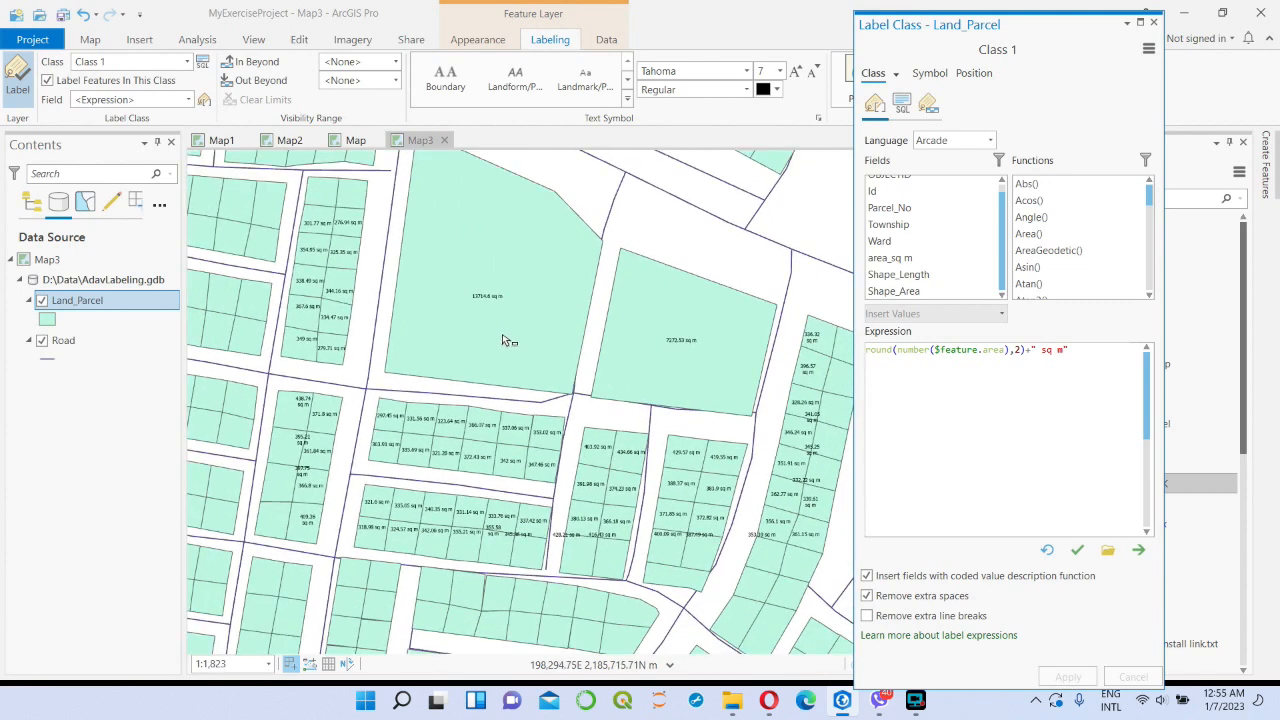
scroll(500, 344, up, 4)
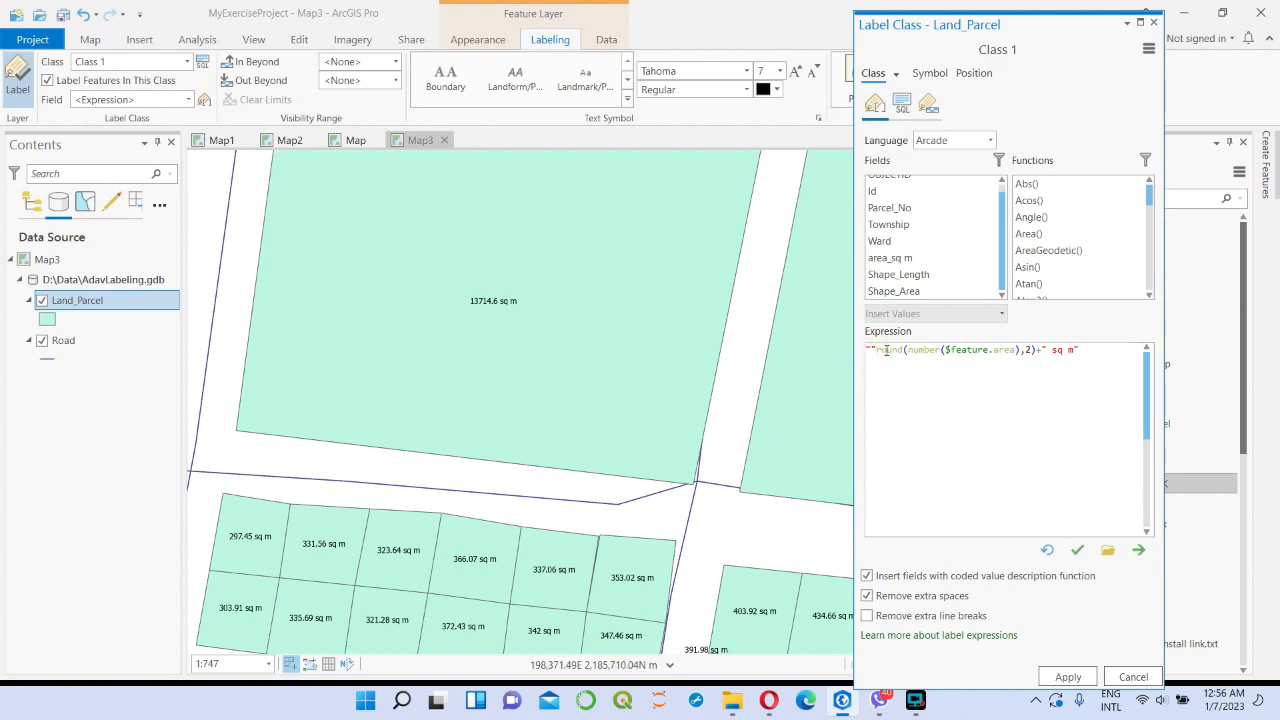
text(<)
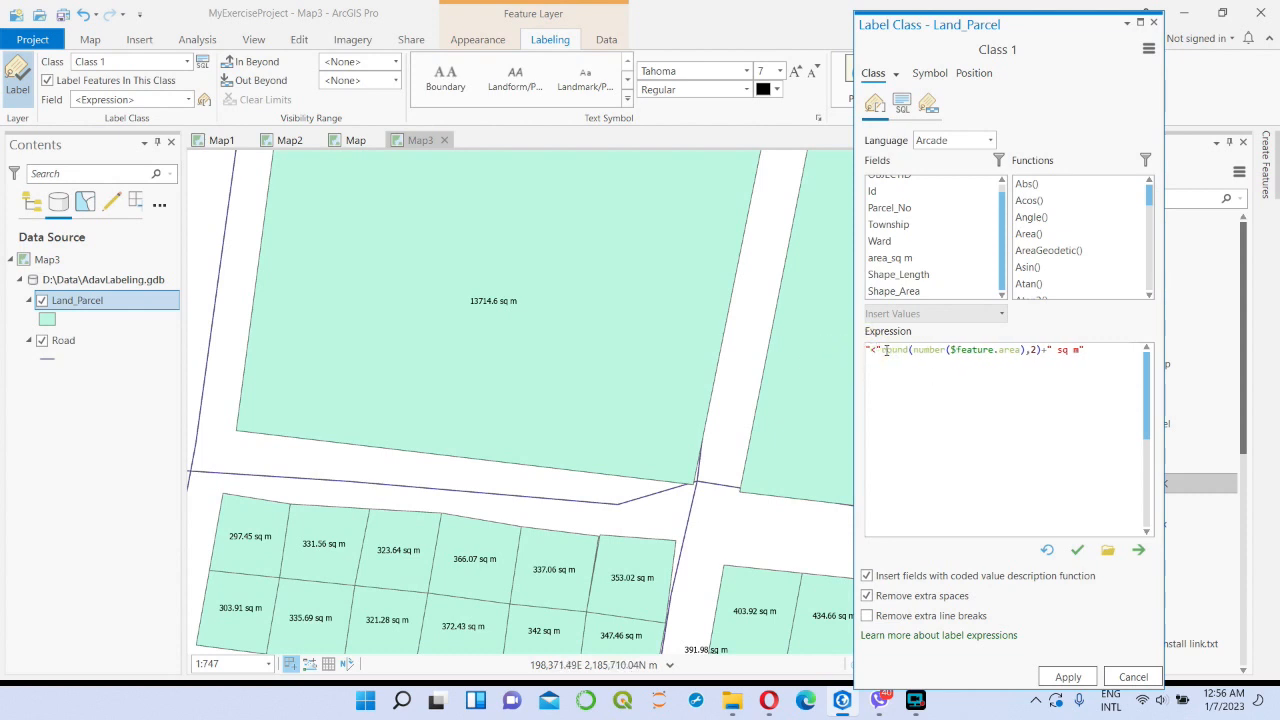
text(UN)
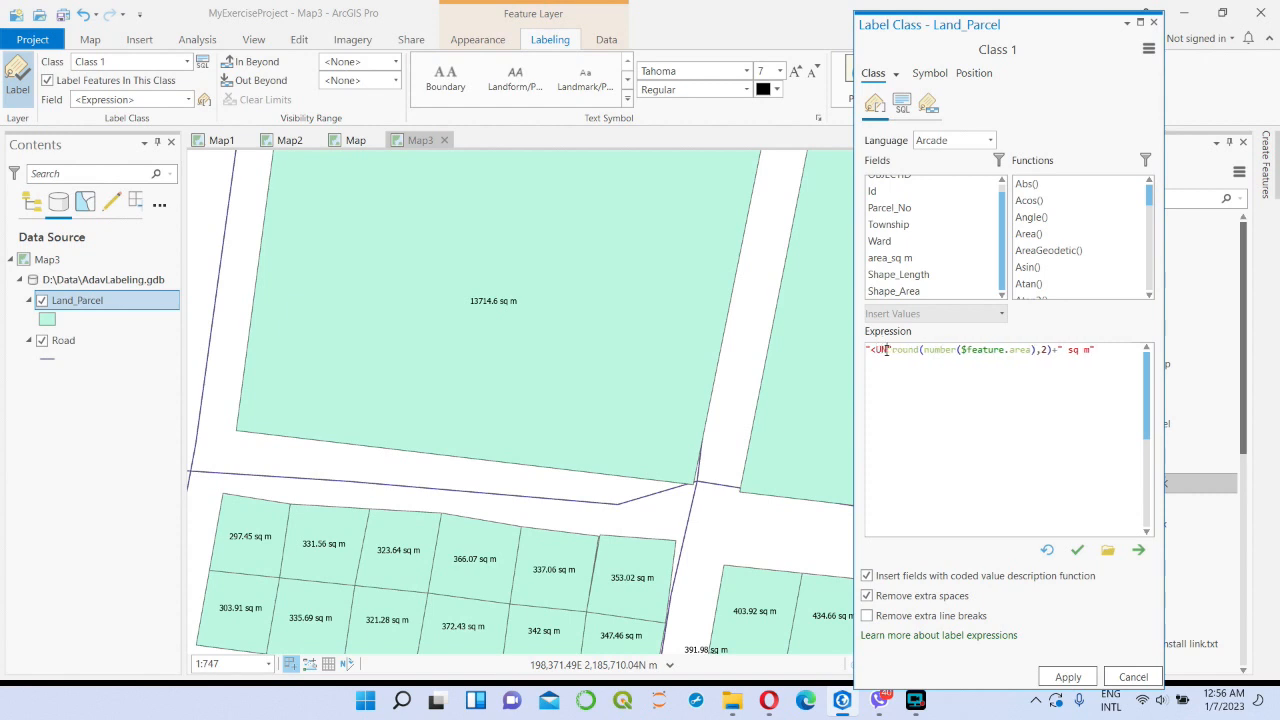
text(D>)
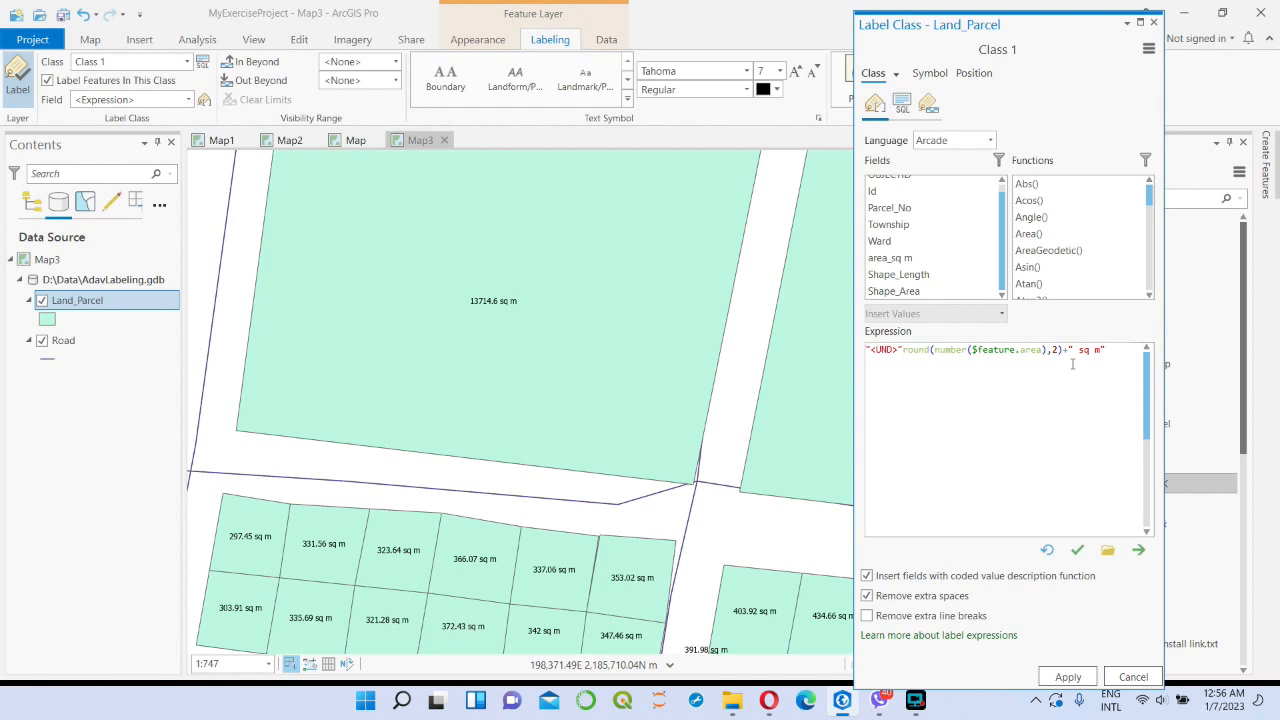
click(902, 349)
text(+)
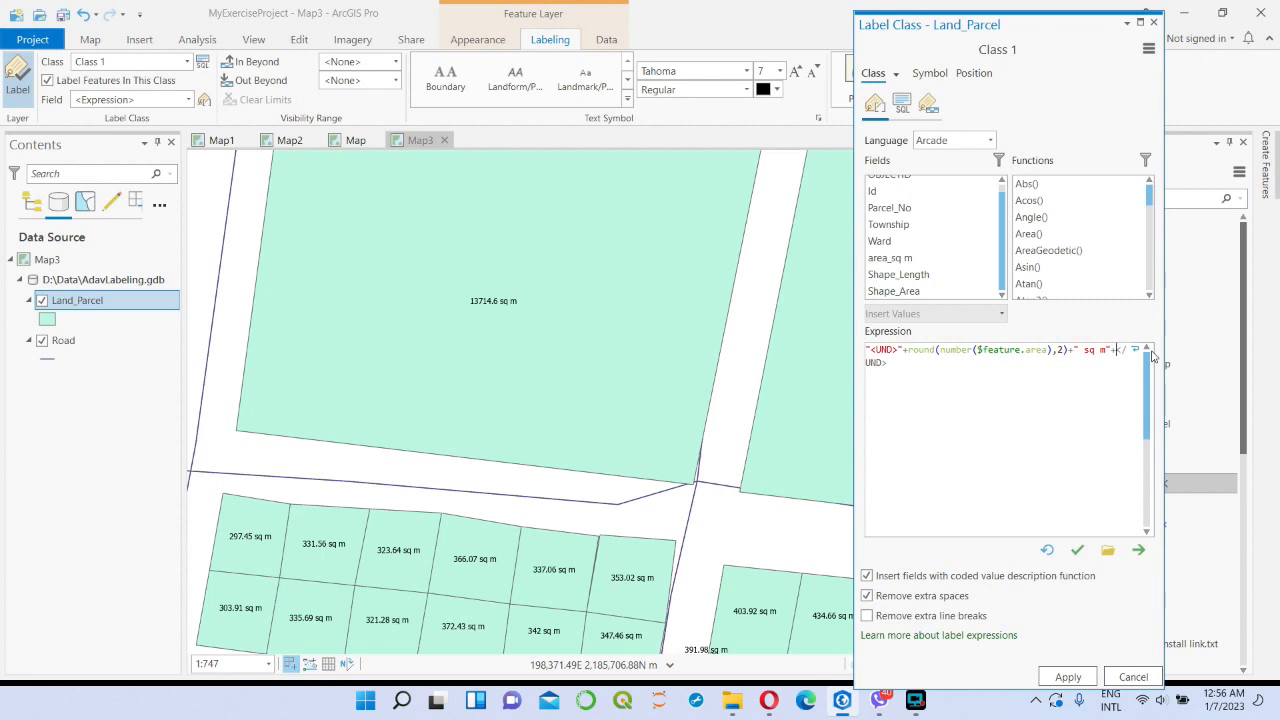
- Finish the underline formatting with +"</UND>" at the end of the area label expression, apply it and close the label class settings
text("")
drag(893, 362, 925, 365)
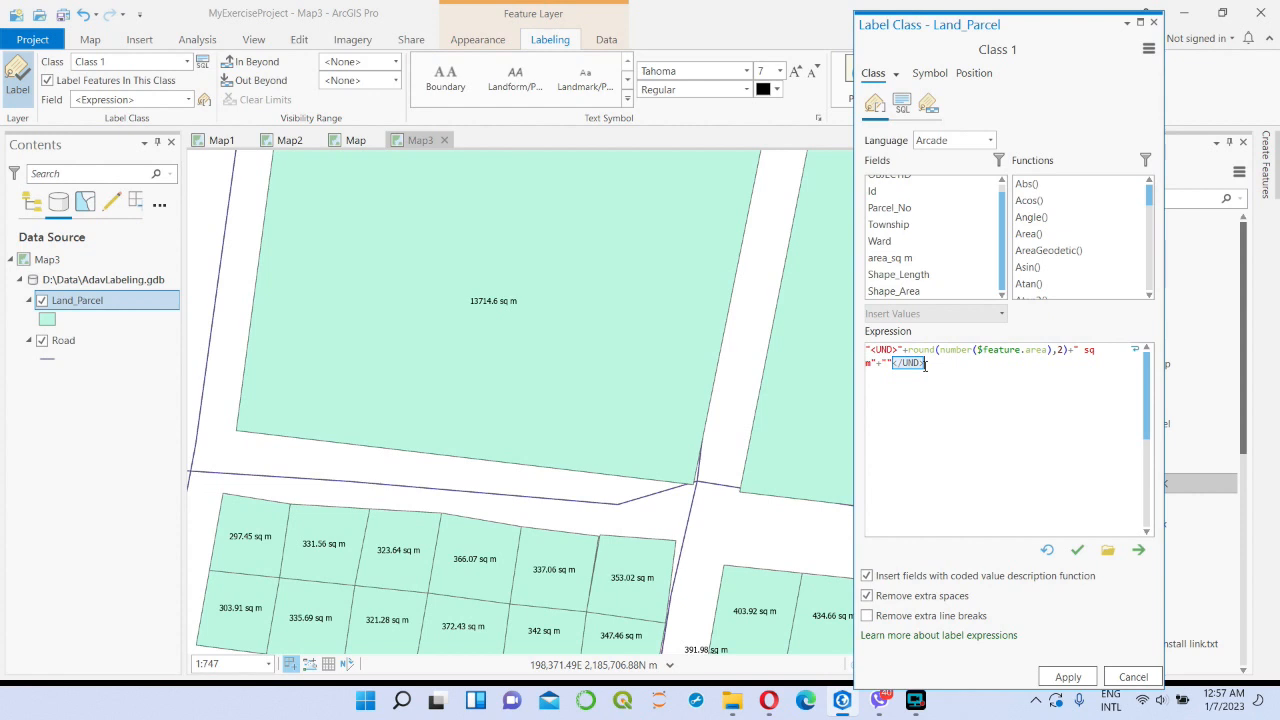
key(BackSpace)
key(ctrl+z)
click(1068, 677)
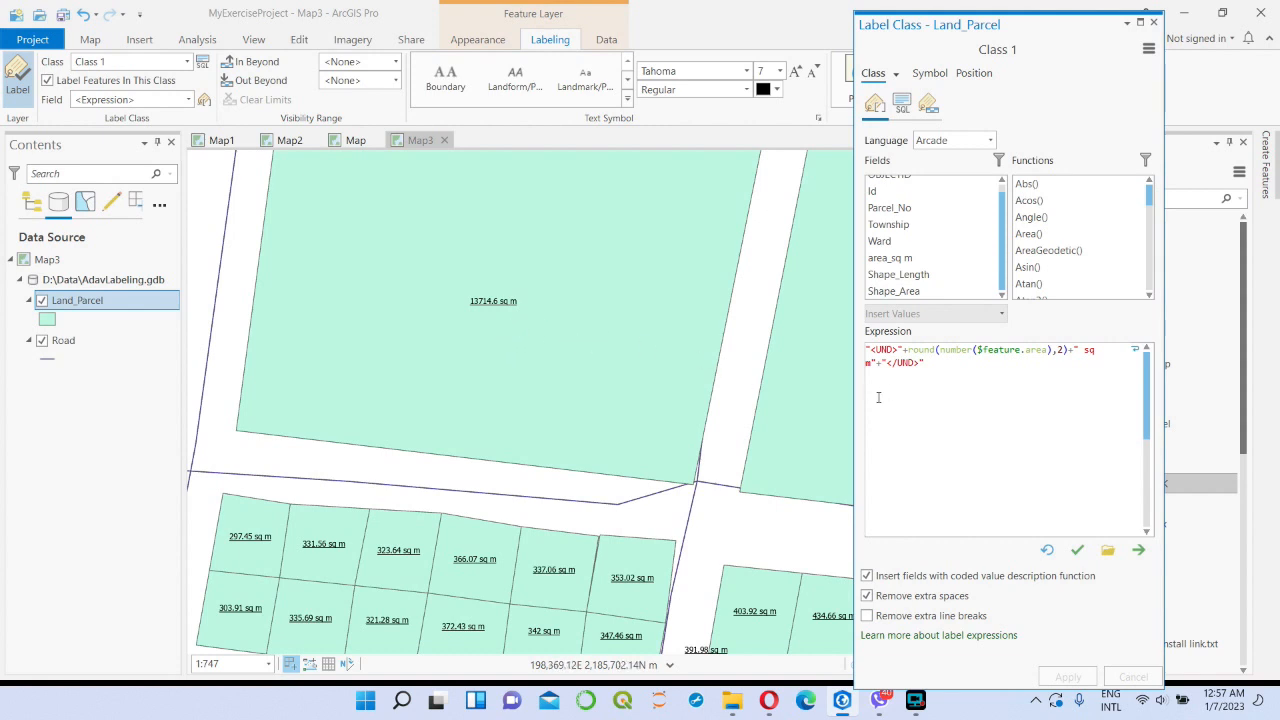
scroll(540, 338, down, 2)
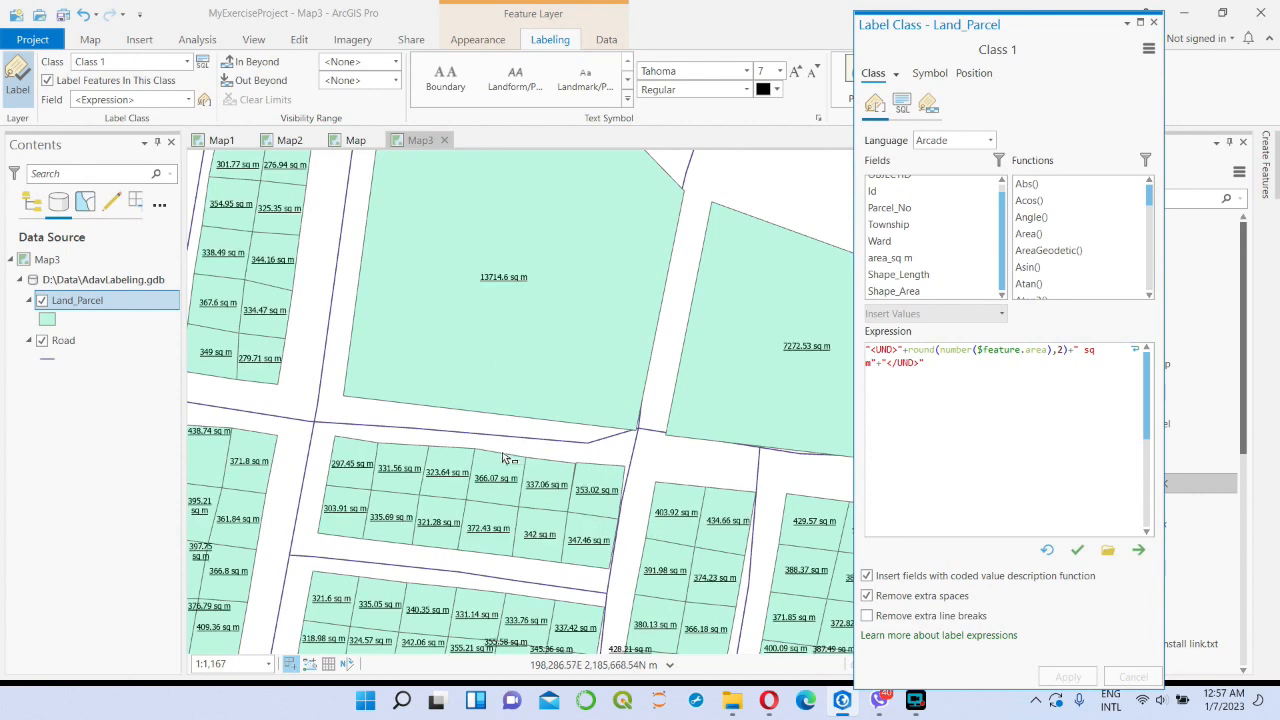
click(1153, 21)
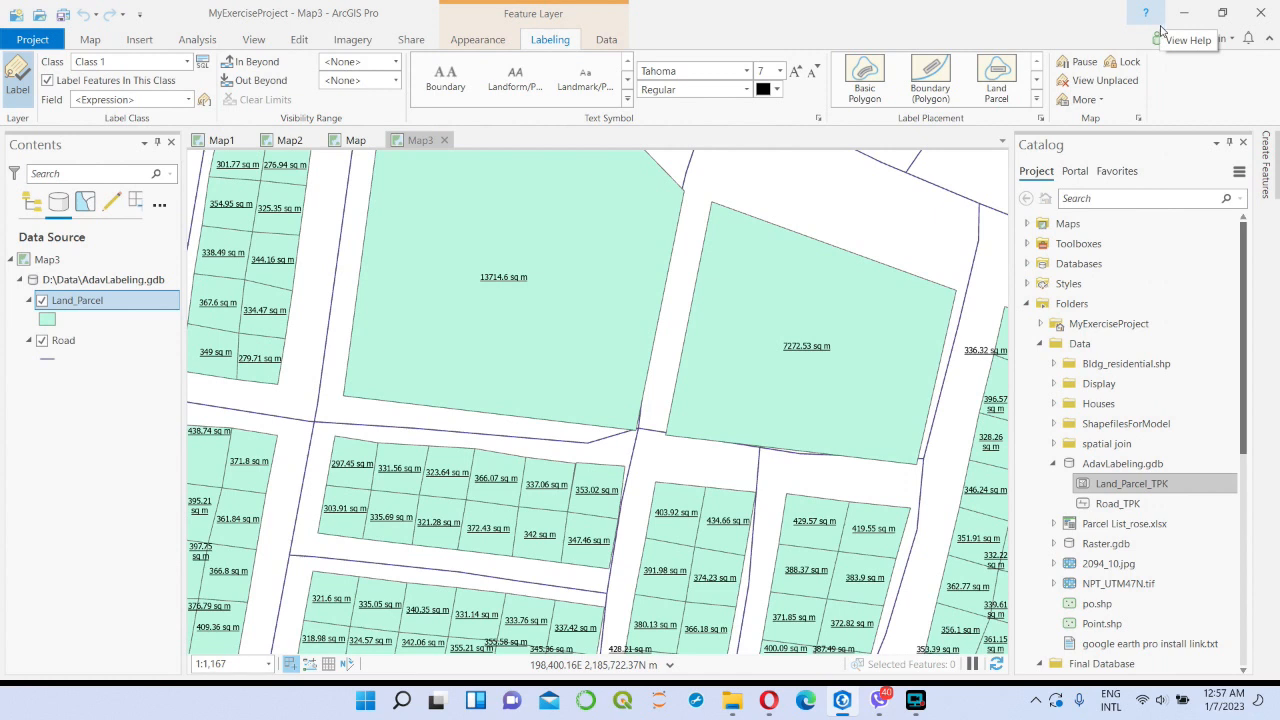
- Zoom to the Road layer's extent and move in on the parcel blocks and surrounding roads
right_click(70, 345)
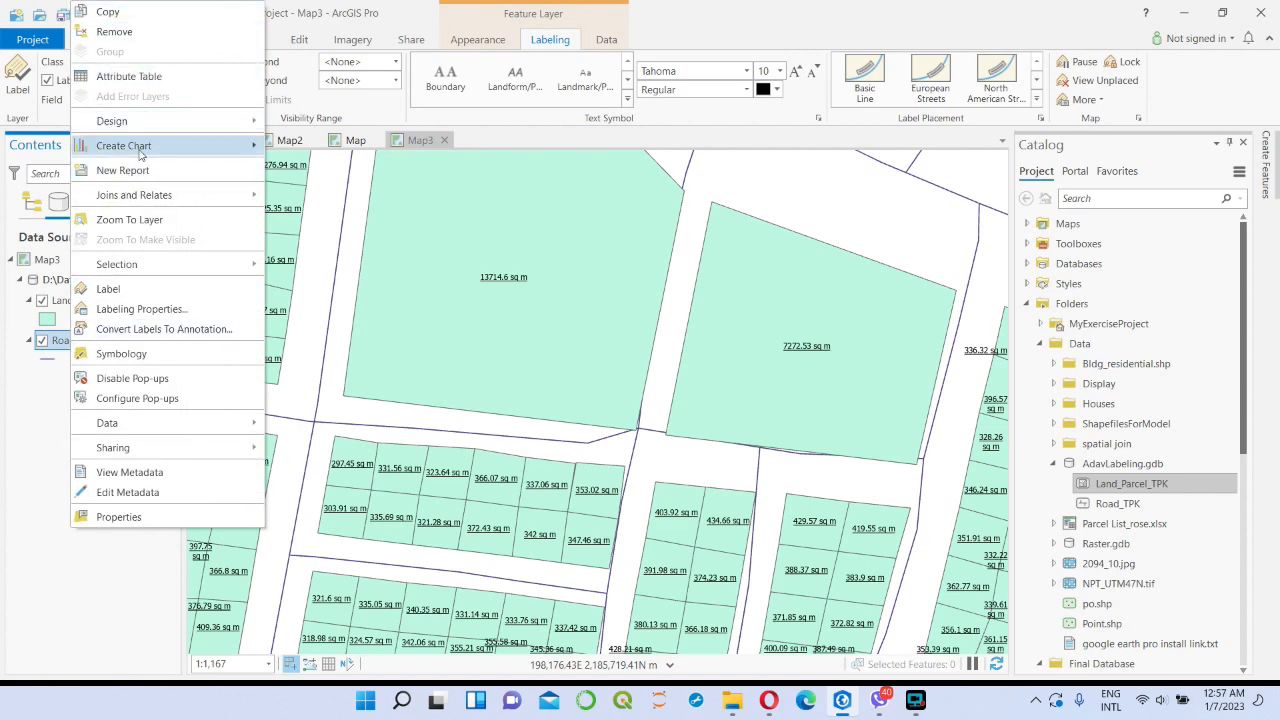
click(145, 221)
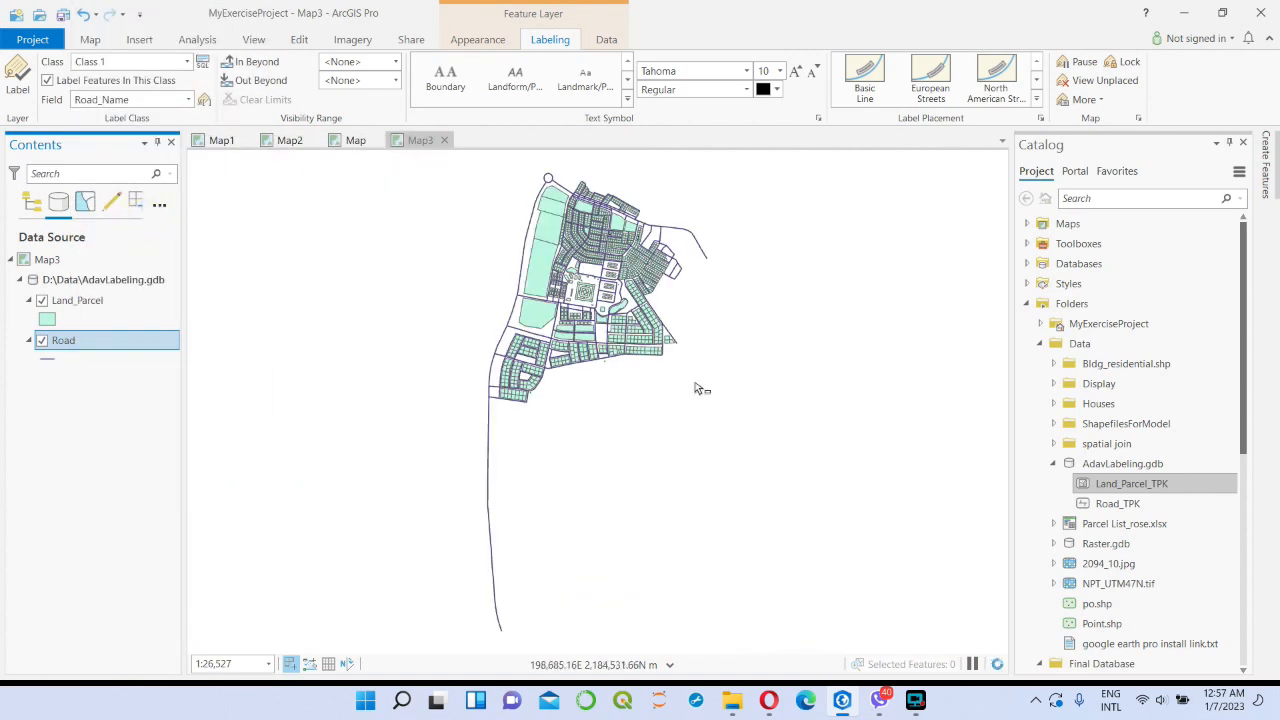
scroll(625, 255, up, 4)
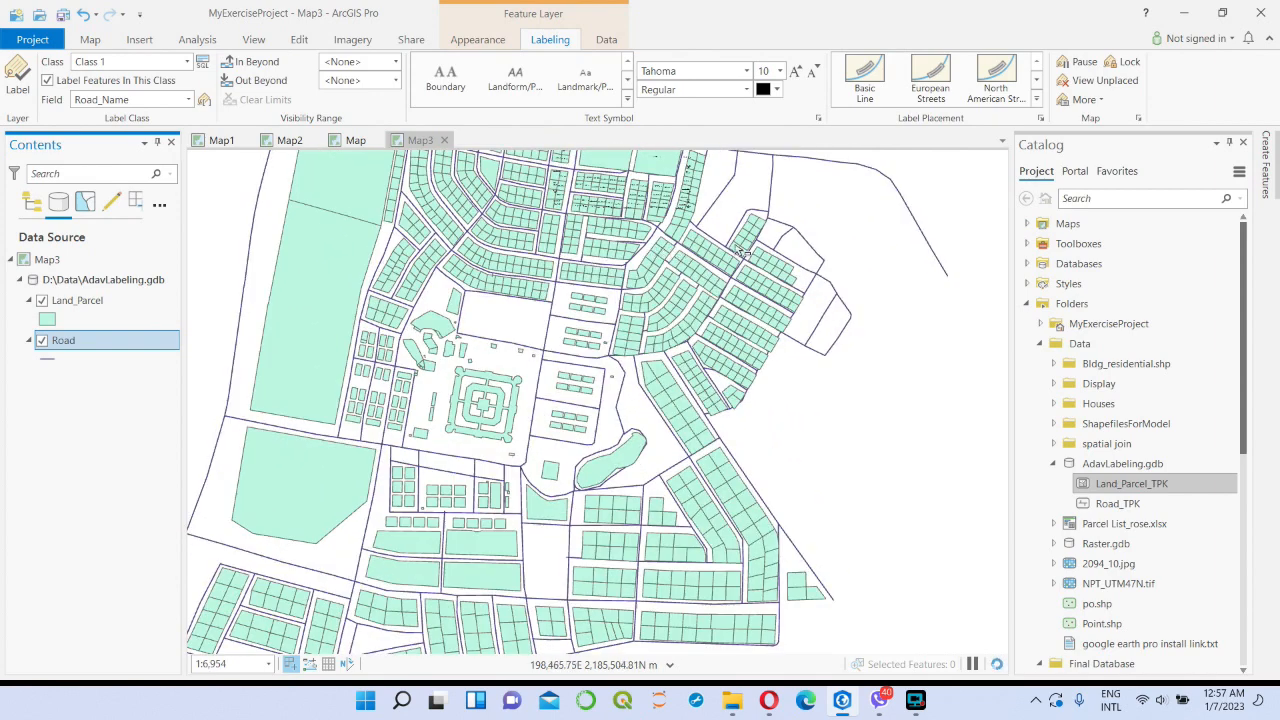
drag(866, 228, 903, 338)
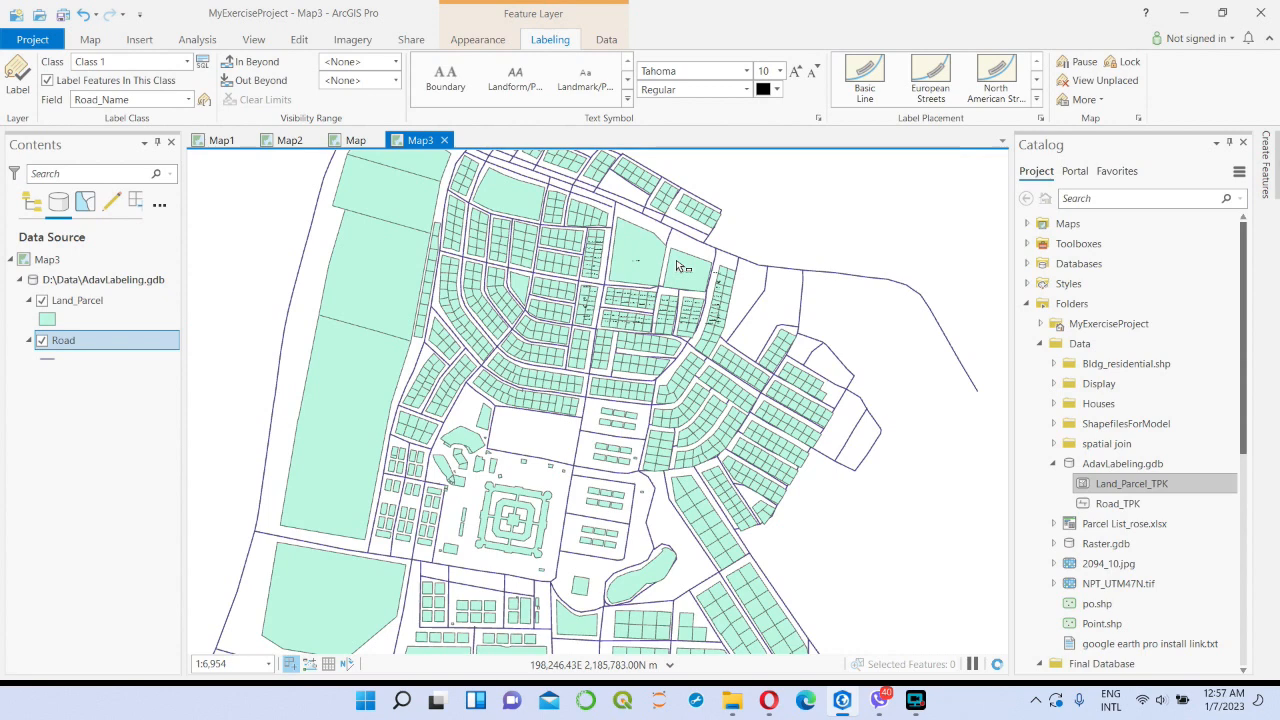
- Turn off labeling for the Land_Parcel layer
click(86, 301)
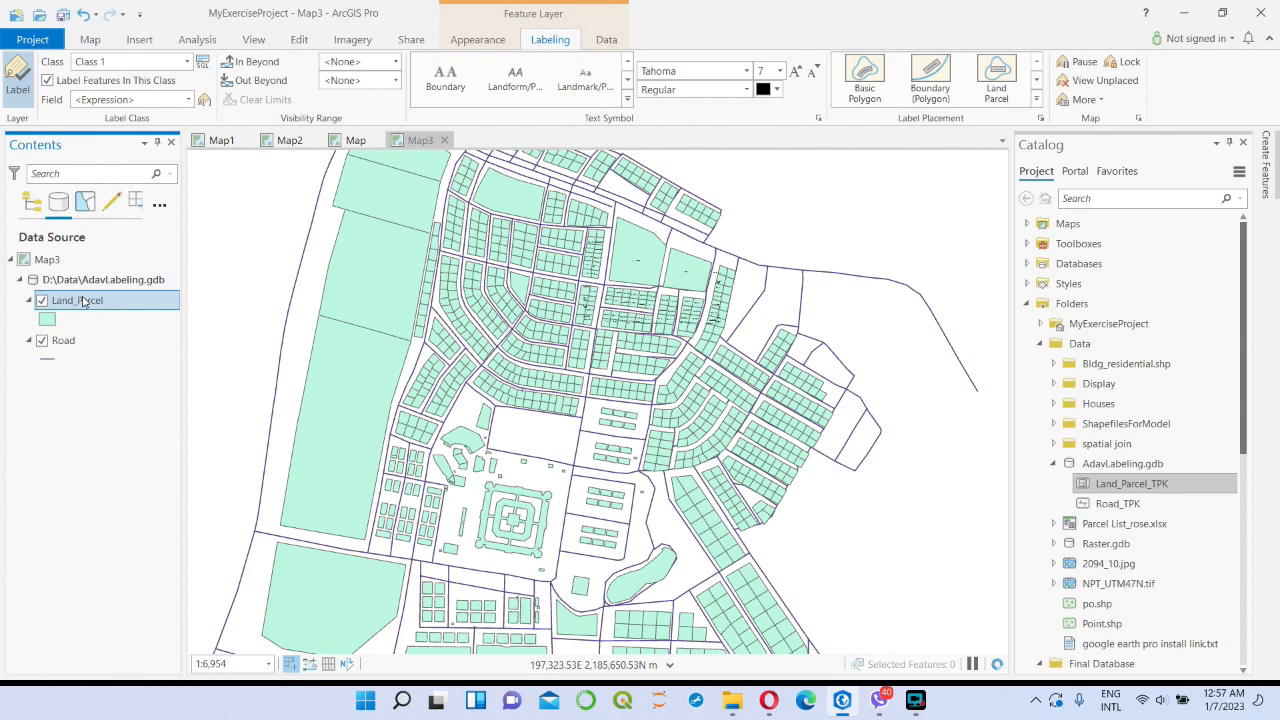
click(20, 78)
drag(797, 239, 826, 285)
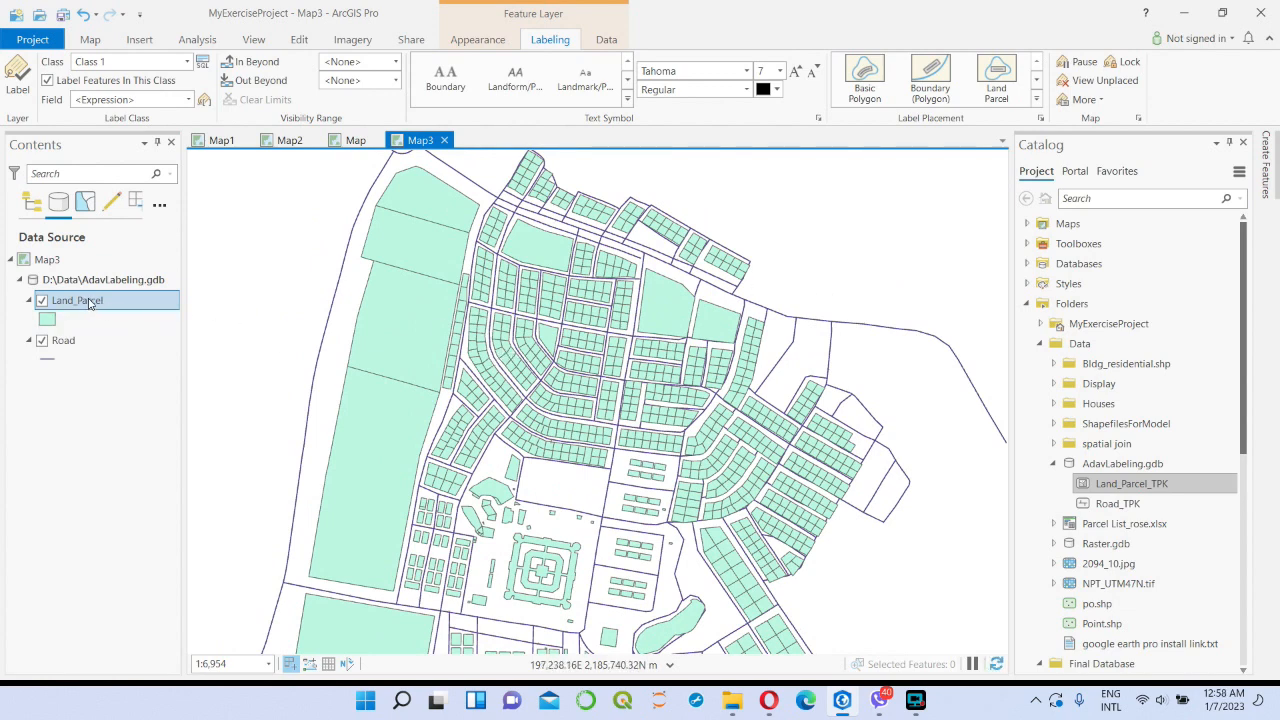
- Open the Road layer's attribute table to examine its road name and road class fields
click(72, 344)
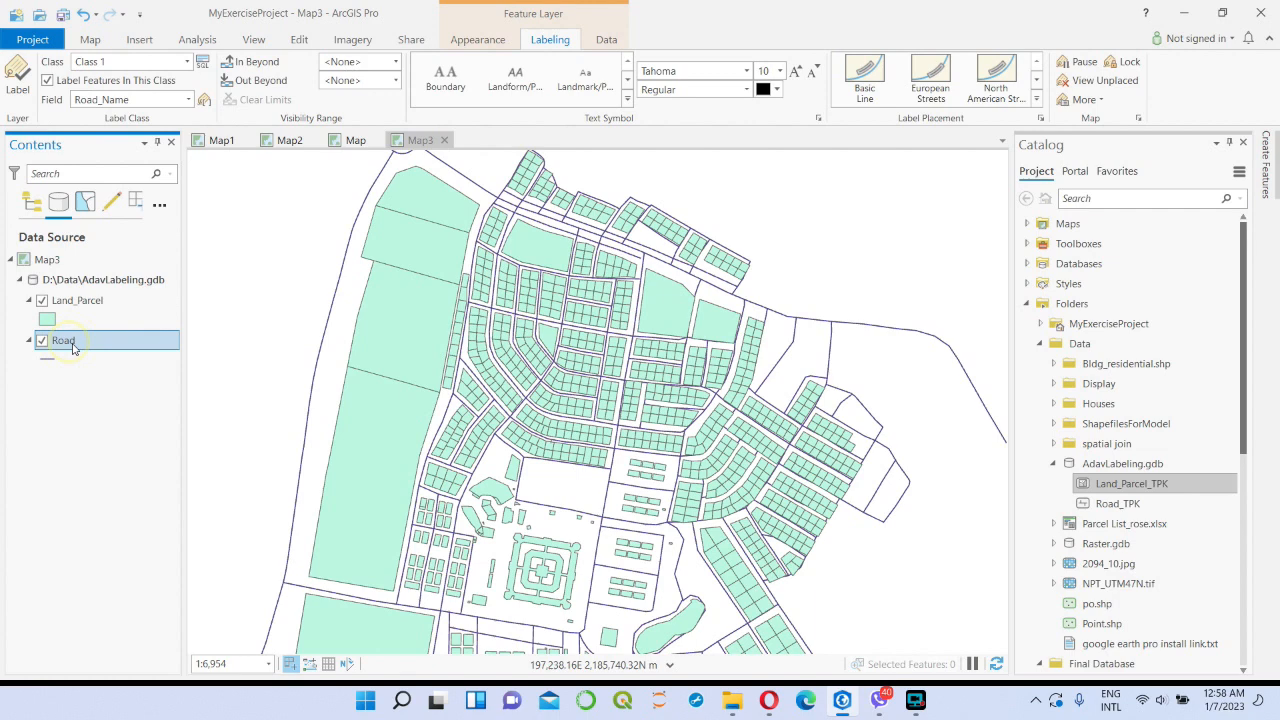
right_click(72, 348)
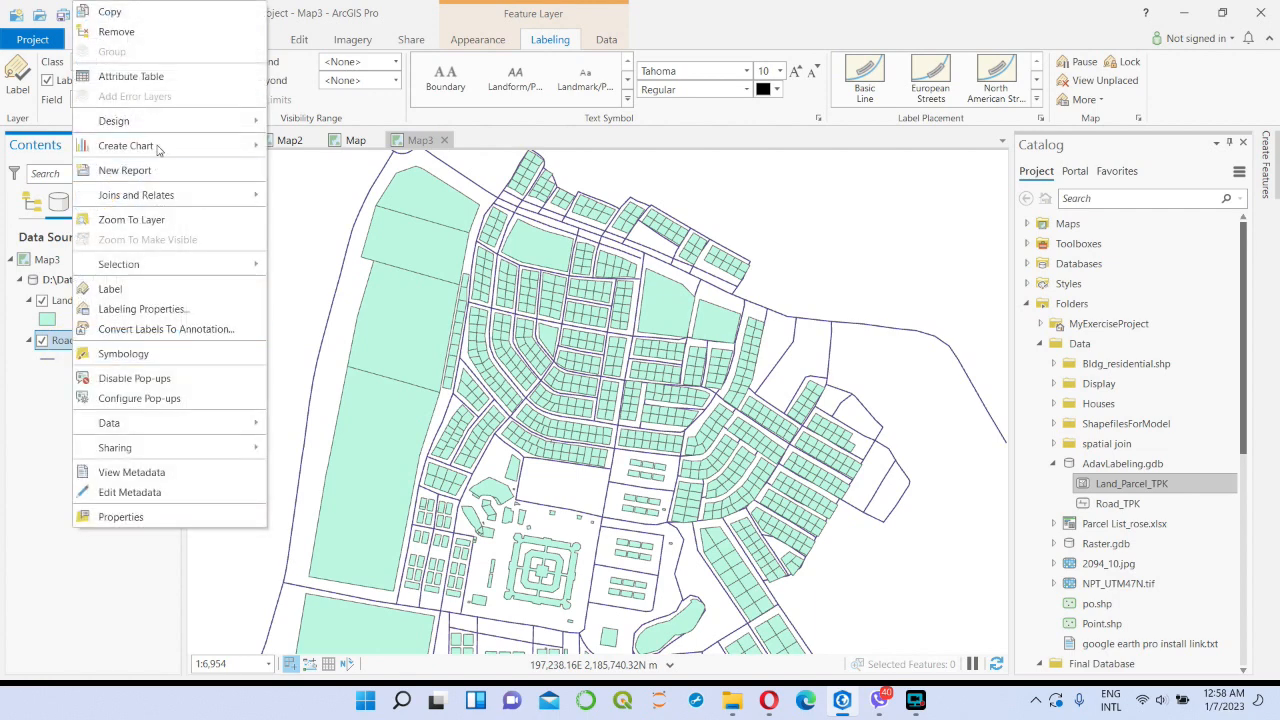
click(131, 76)
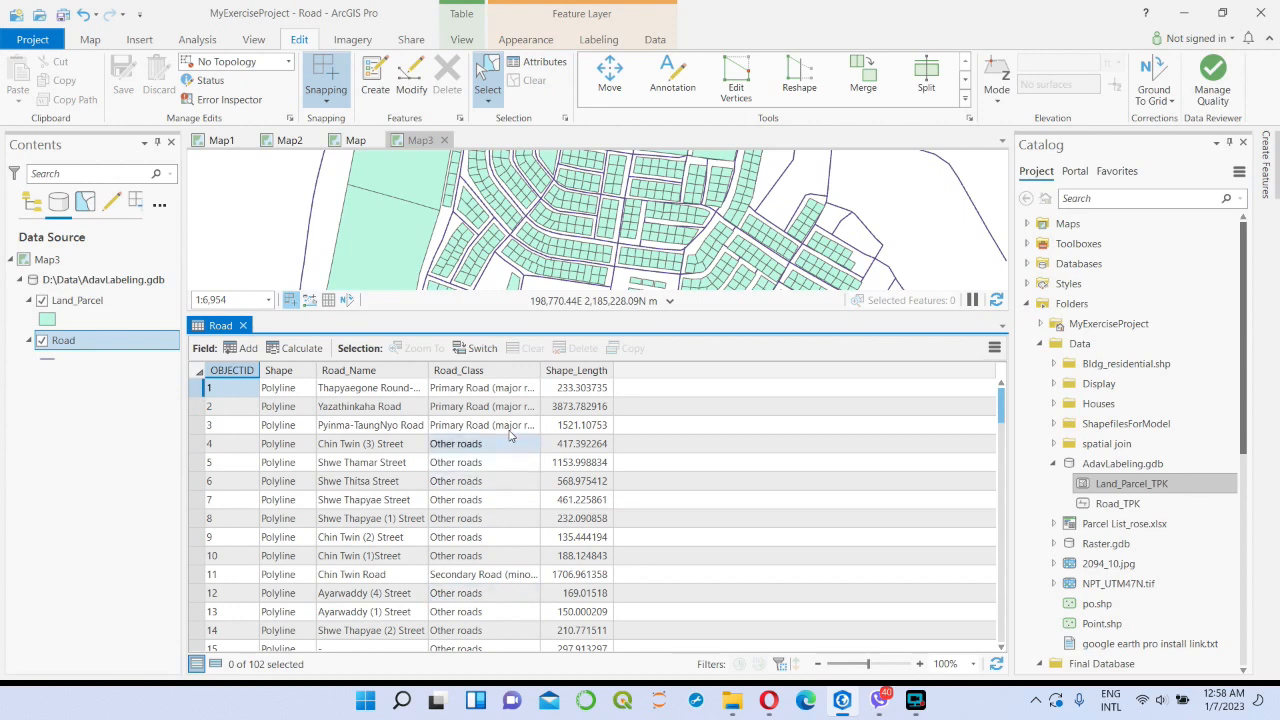
- Close the Road attribute table and turn on labels for the Road layer using the Road_Name field
click(244, 326)
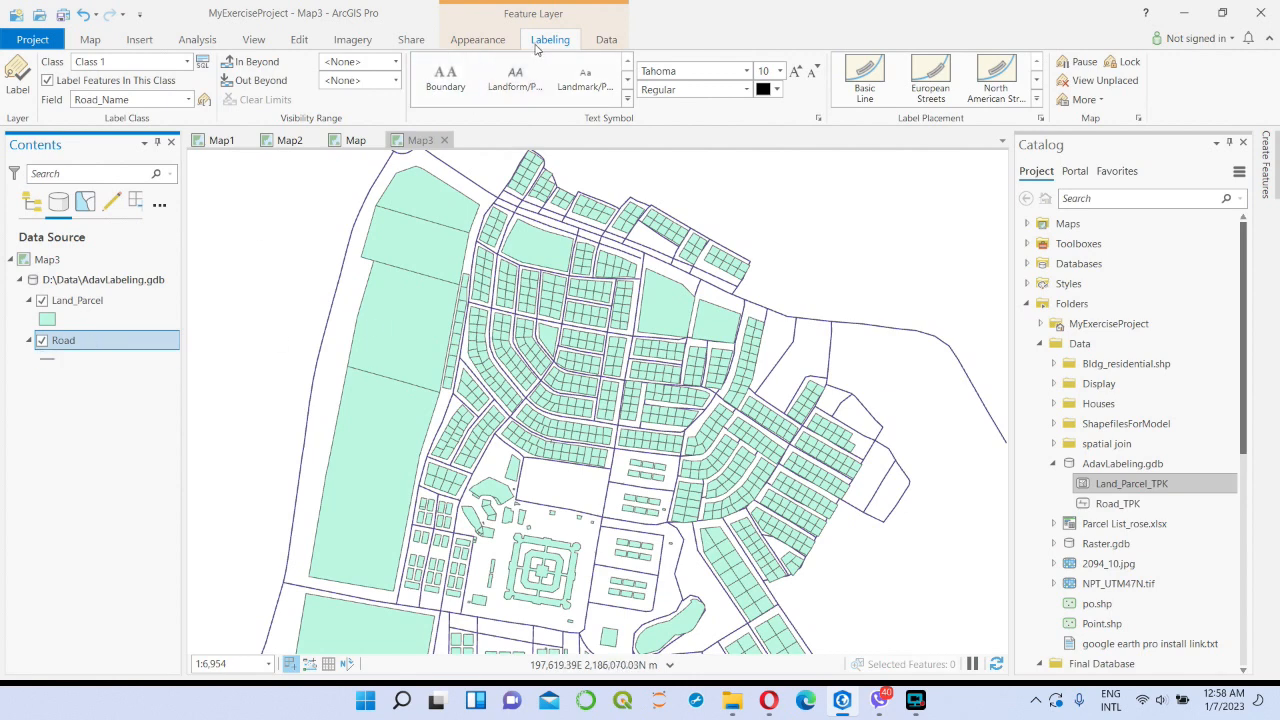
click(188, 100)
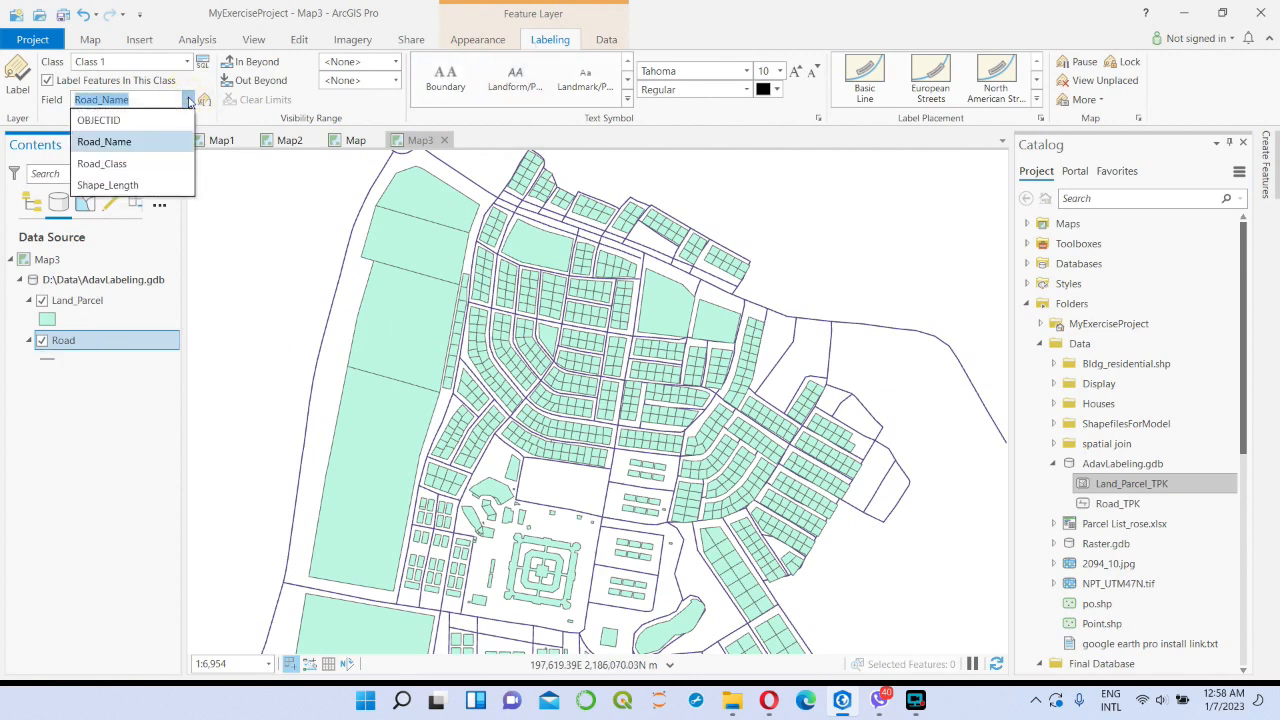
click(115, 141)
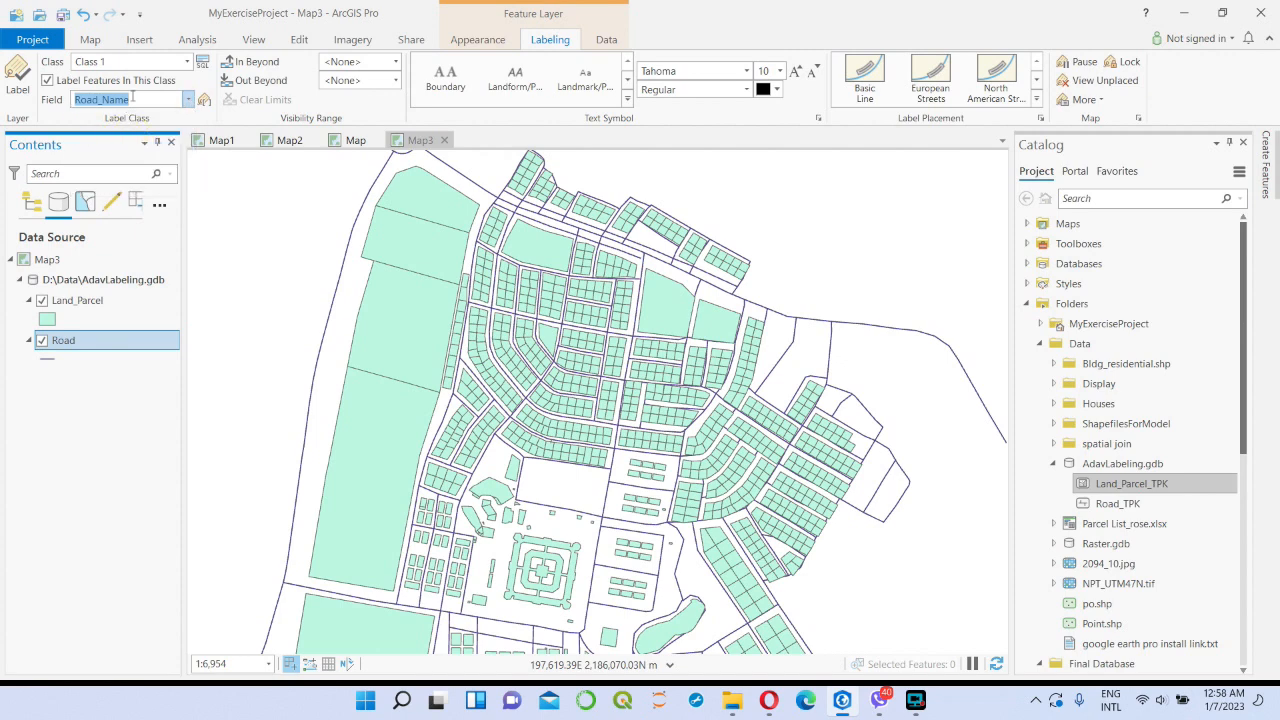
click(16, 76)
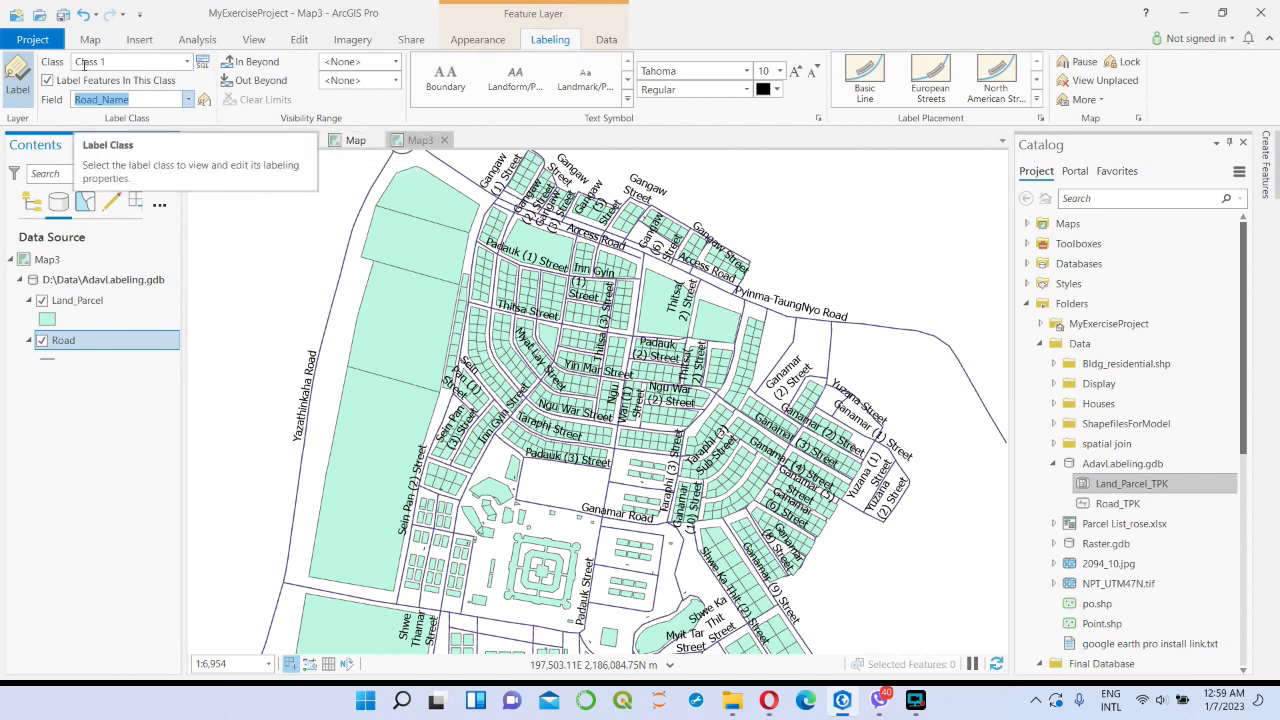
- Create a new label class named "primary road" for the Road layer
click(187, 61)
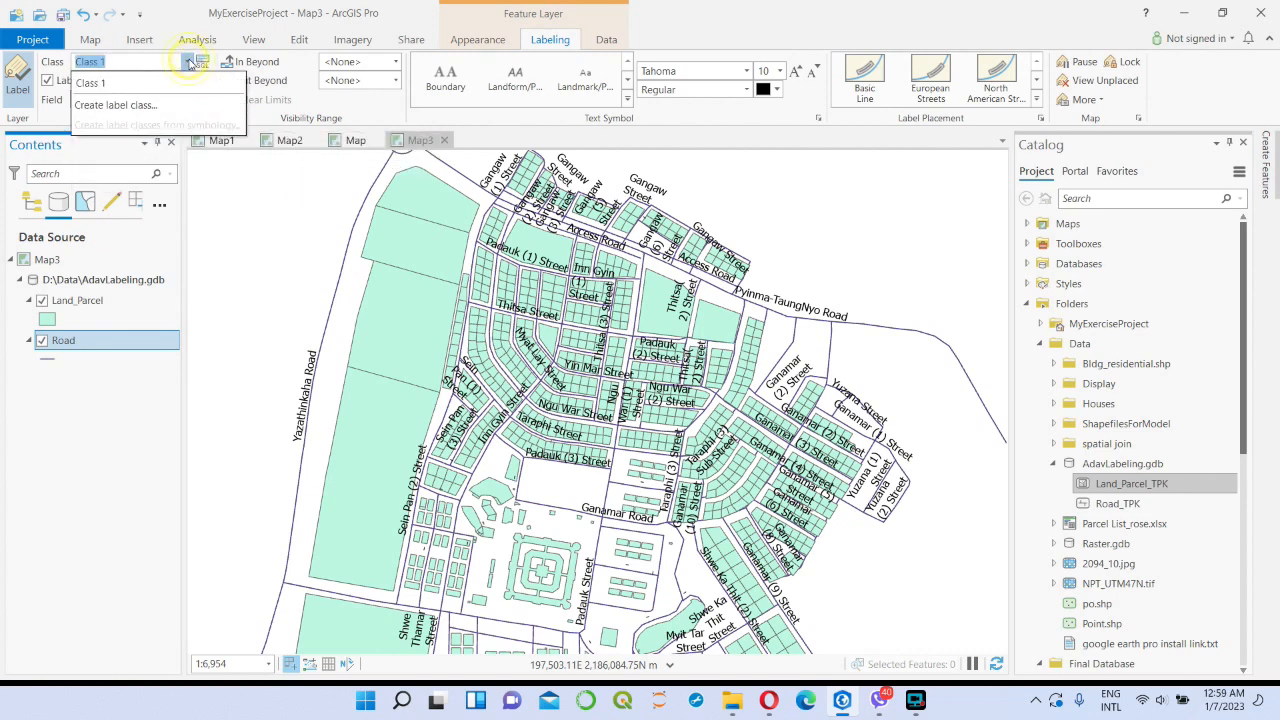
click(147, 106)
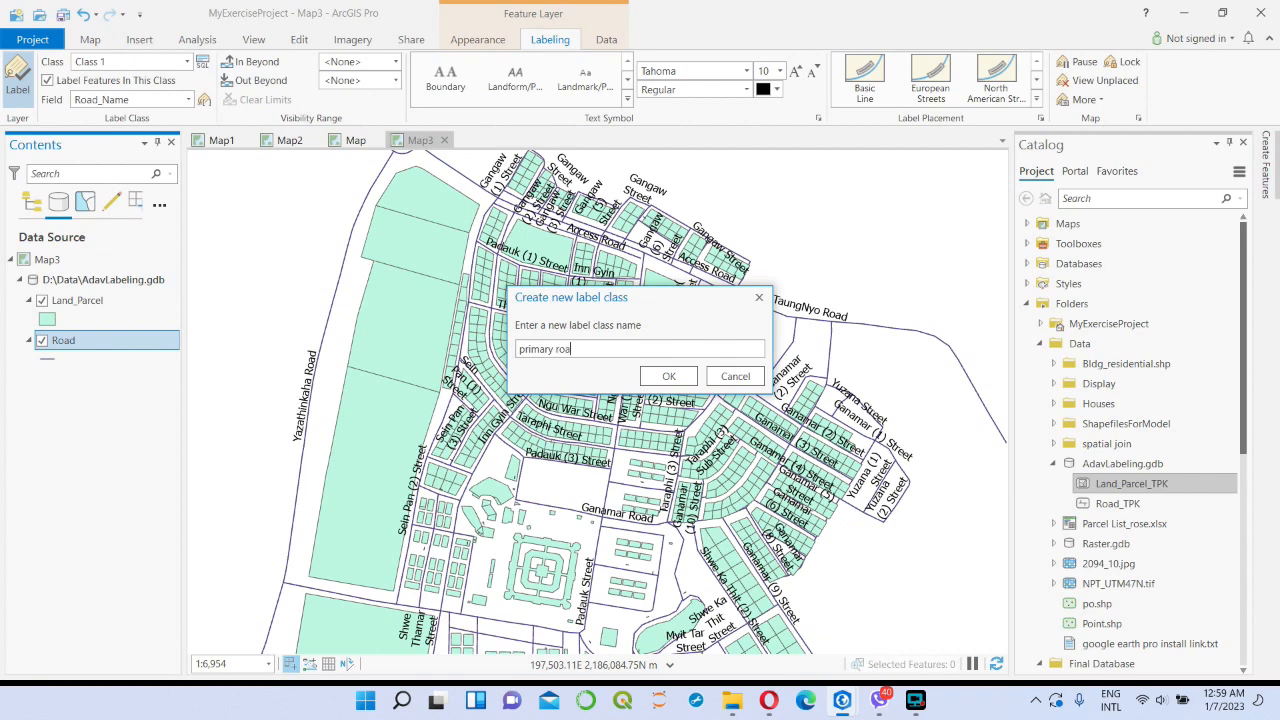
click(684, 380)
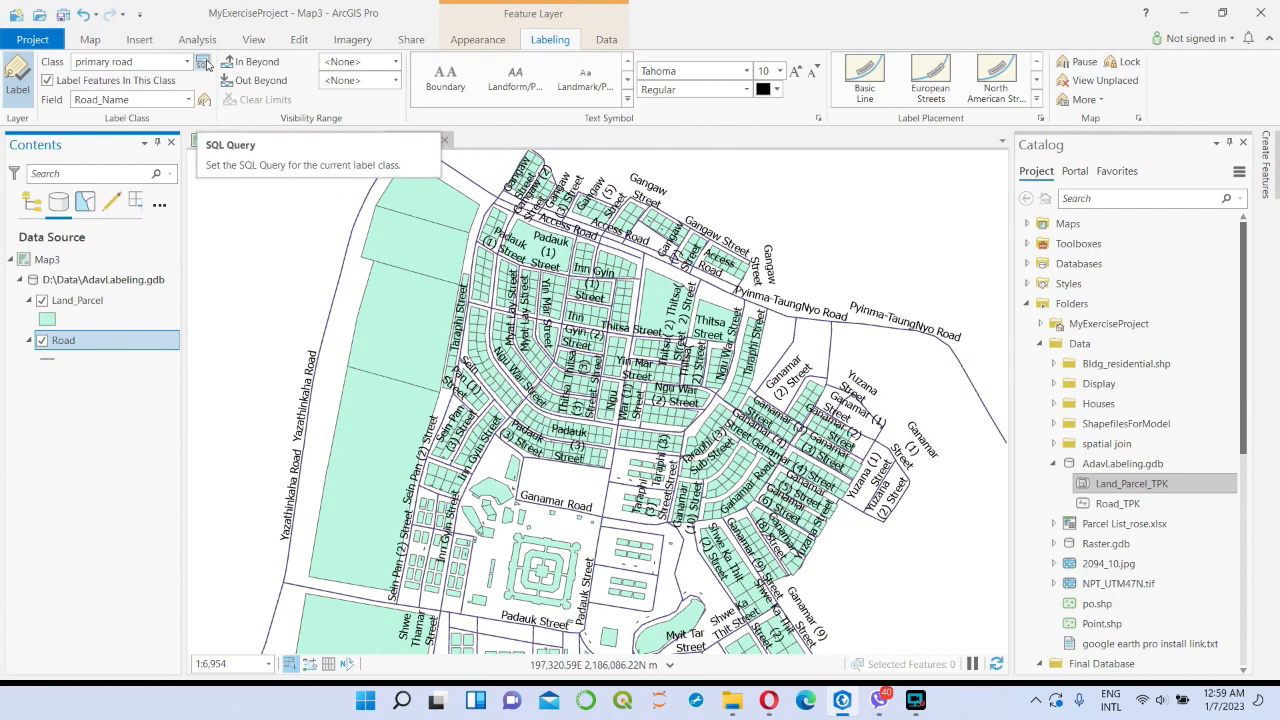
- Limit the primary road label class with an SQL query where Road_Class is equal to Primary Road (major road), and apply it
click(202, 62)
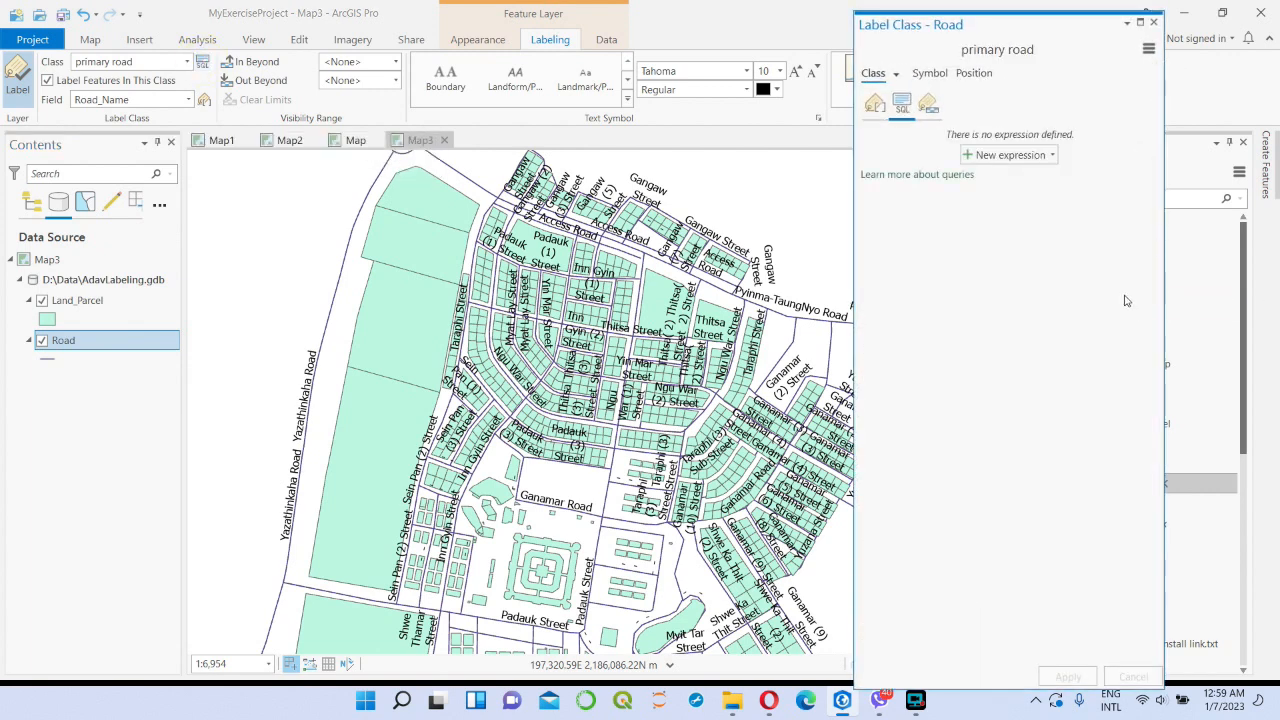
click(1013, 156)
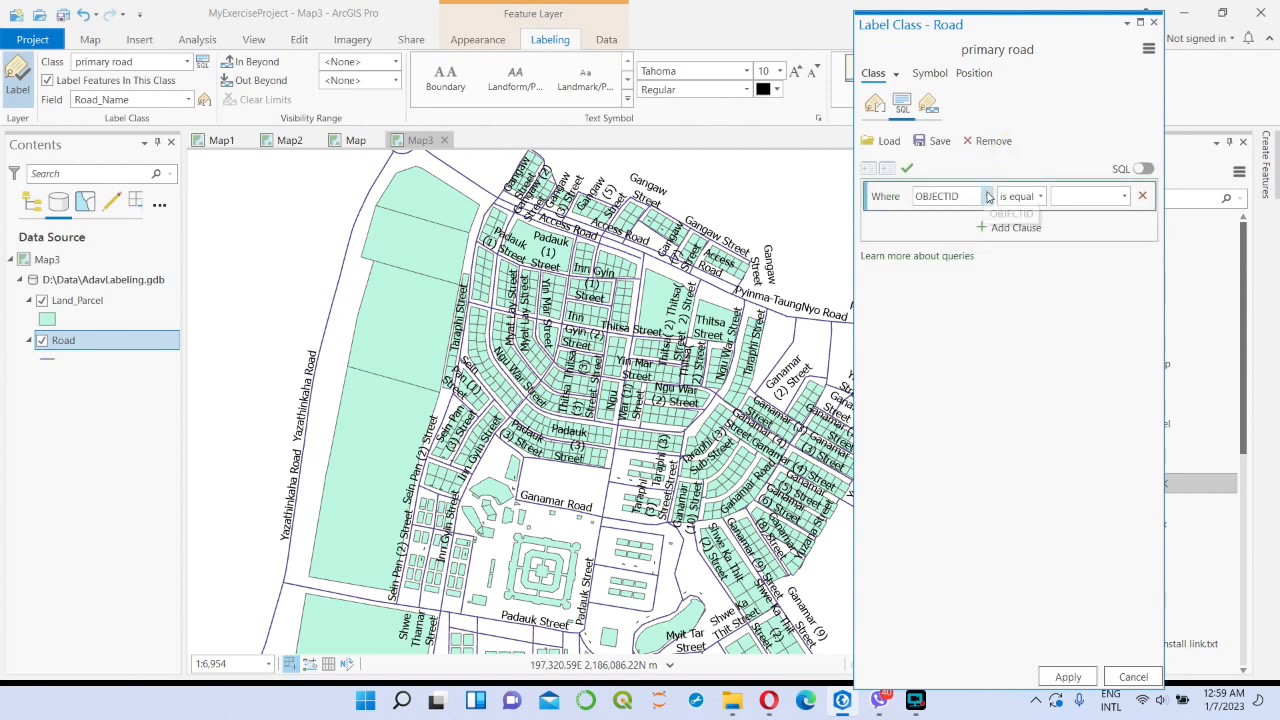
click(987, 197)
click(973, 248)
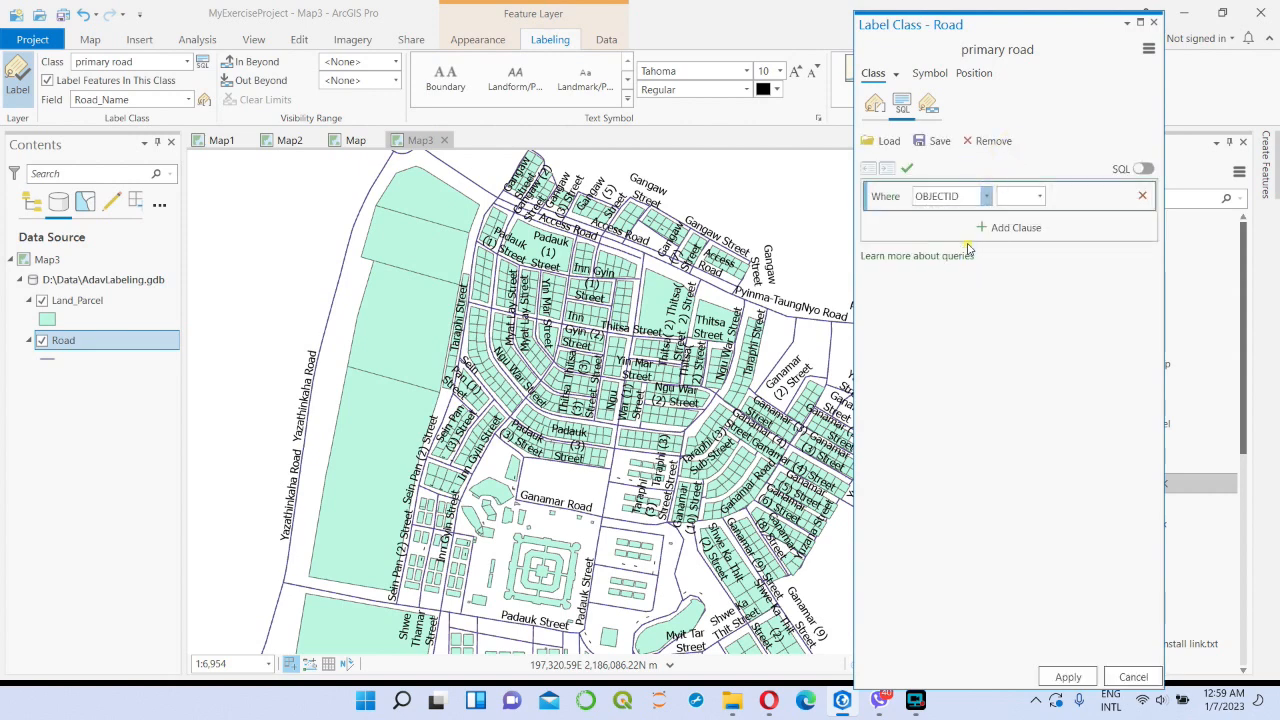
click(1124, 197)
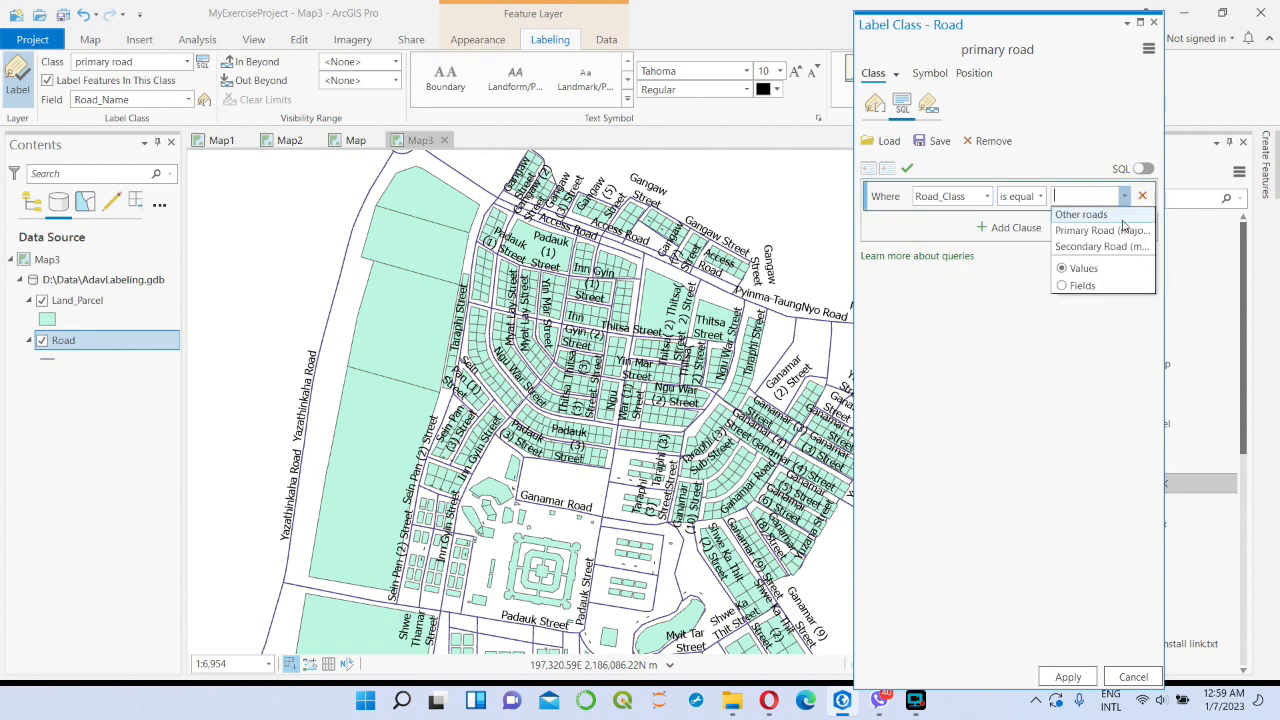
click(1124, 232)
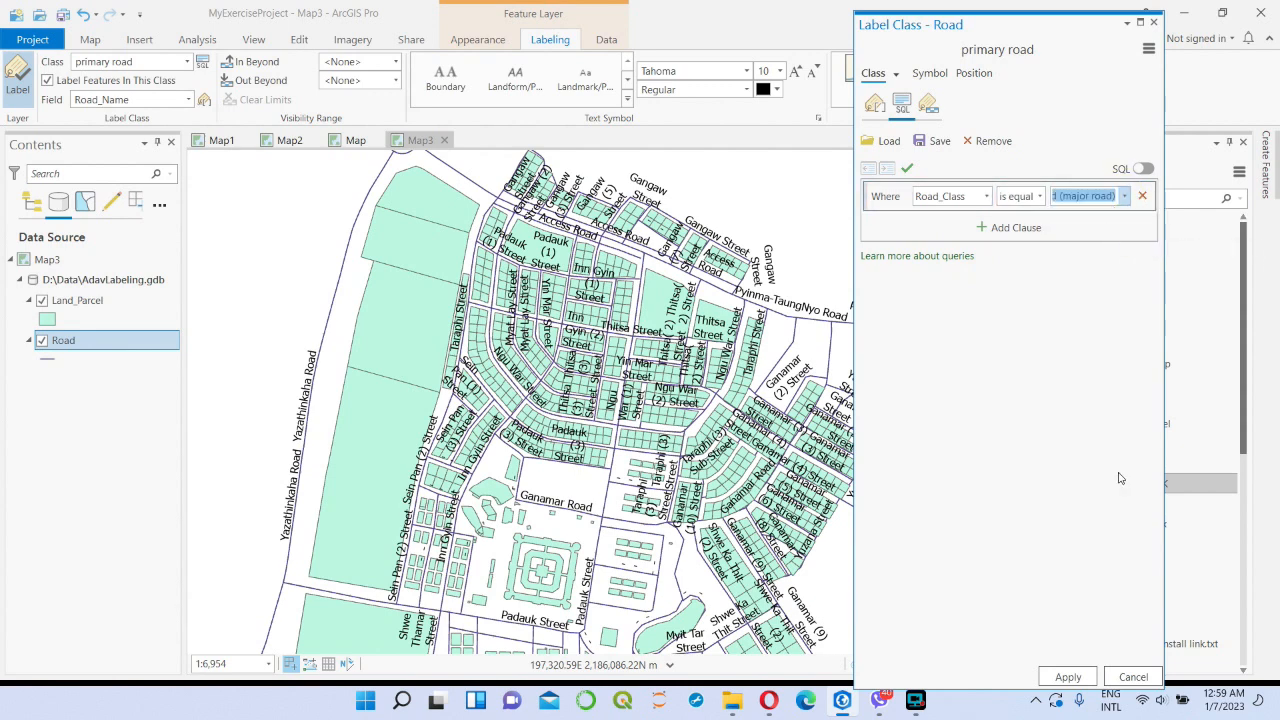
click(1073, 679)
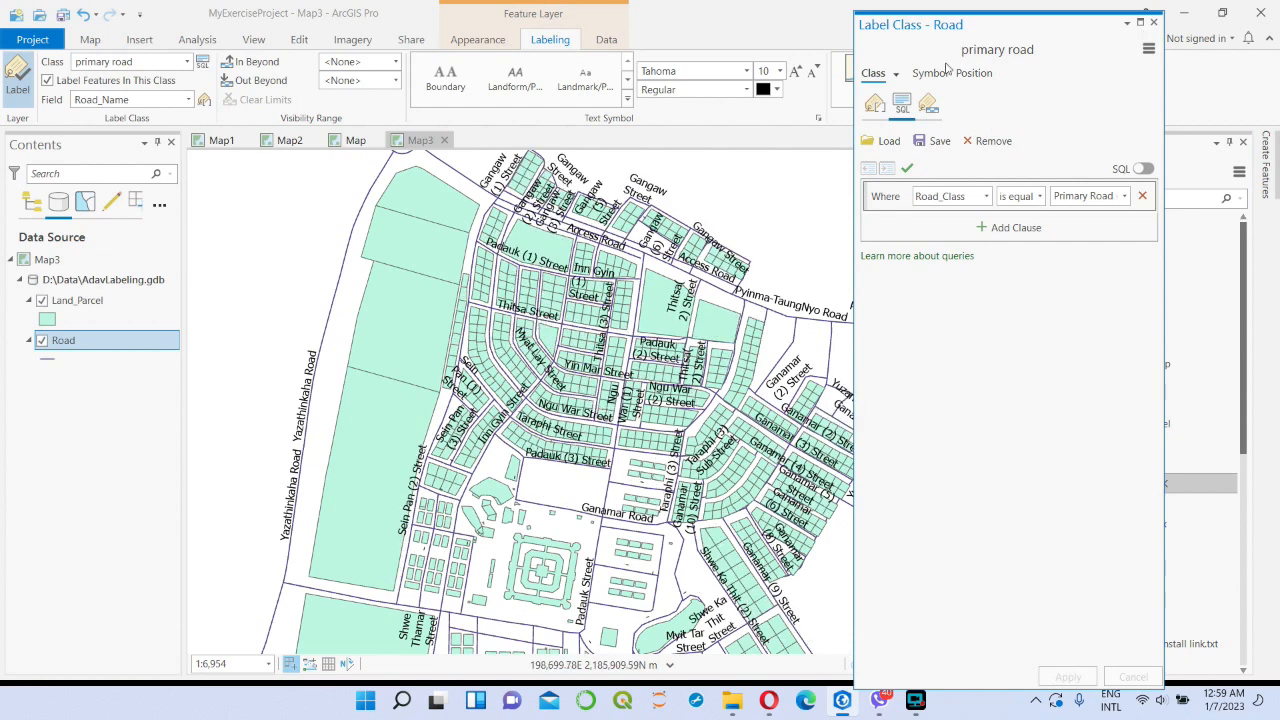
- Set the primary road label text color to red and turn off feature labeling for Class 1
click(764, 90)
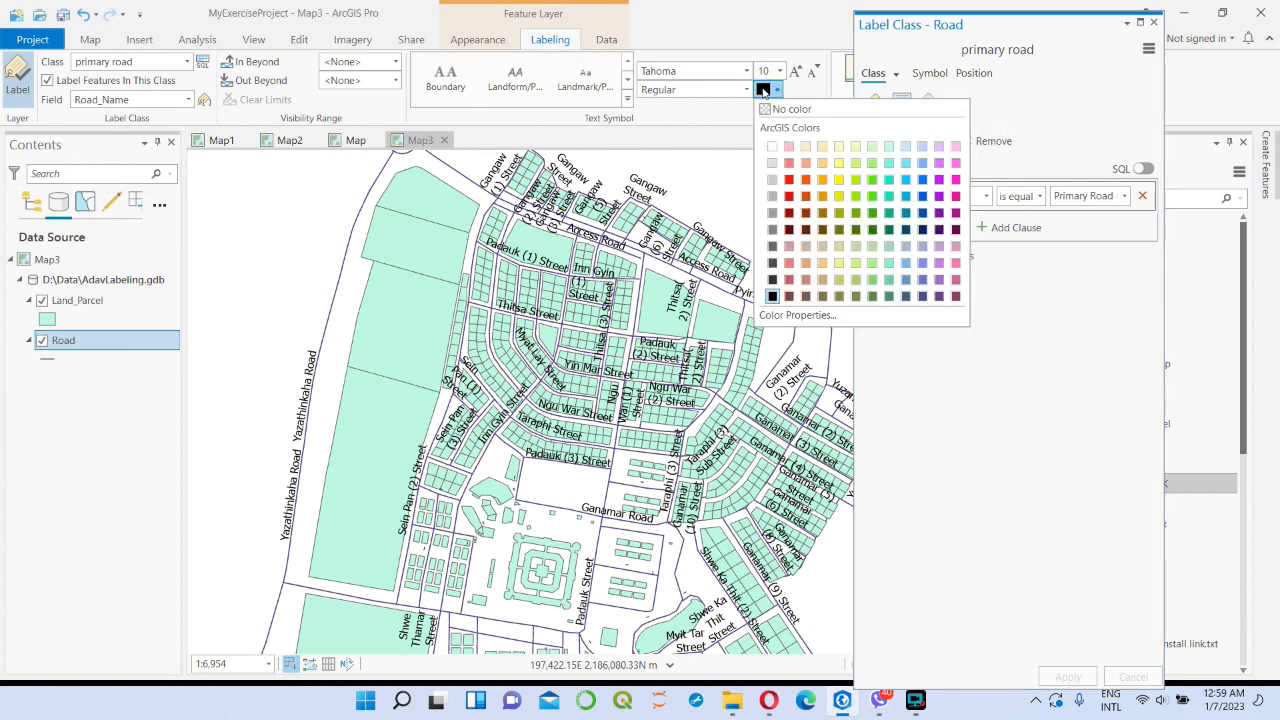
click(795, 182)
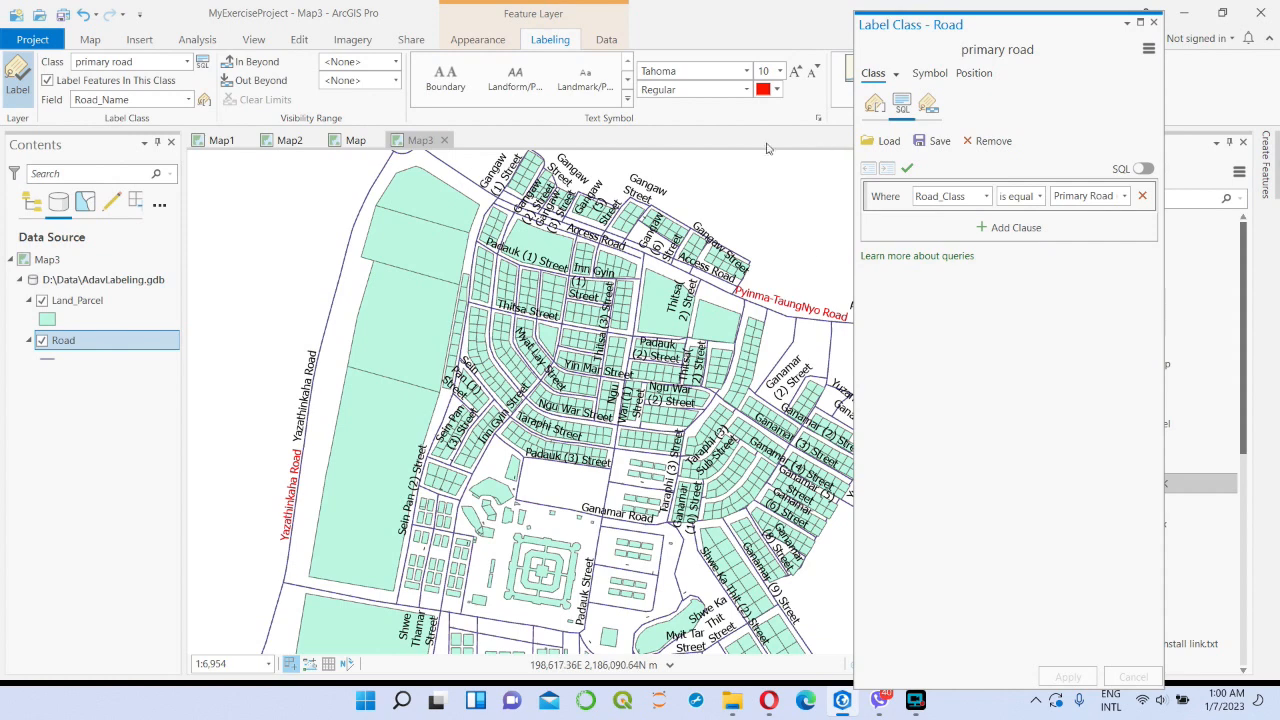
click(187, 62)
click(131, 88)
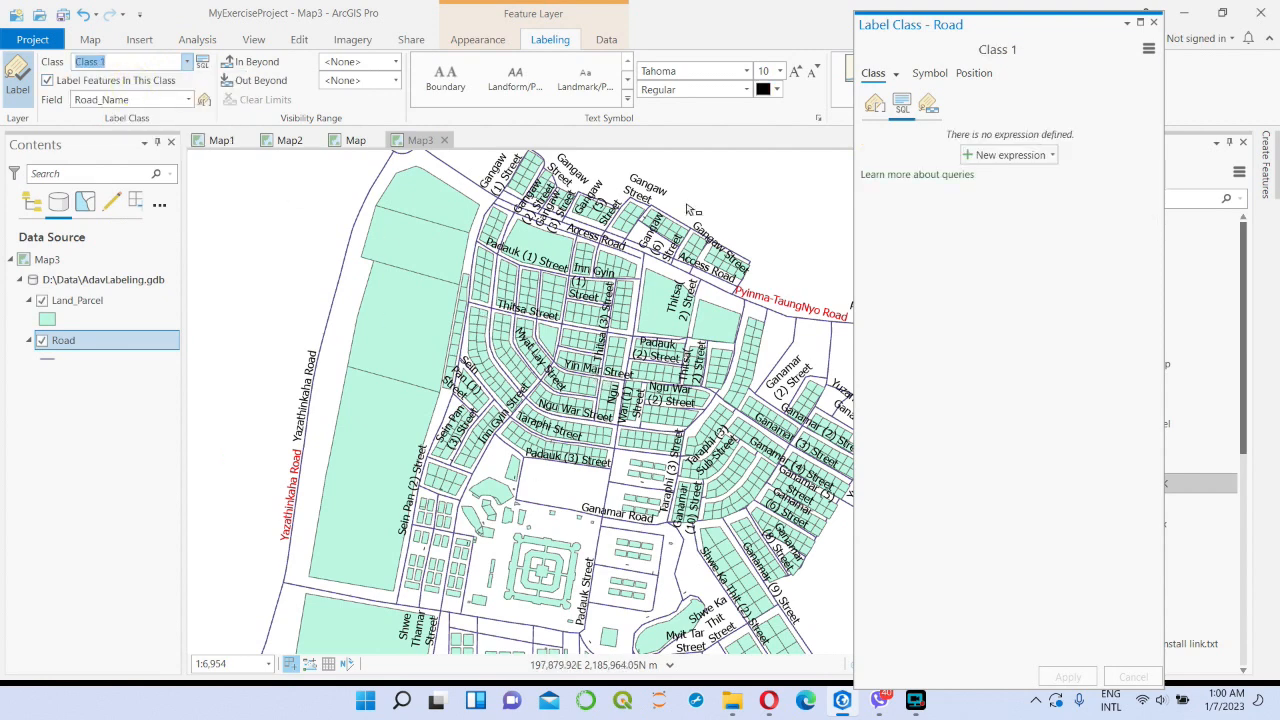
click(48, 81)
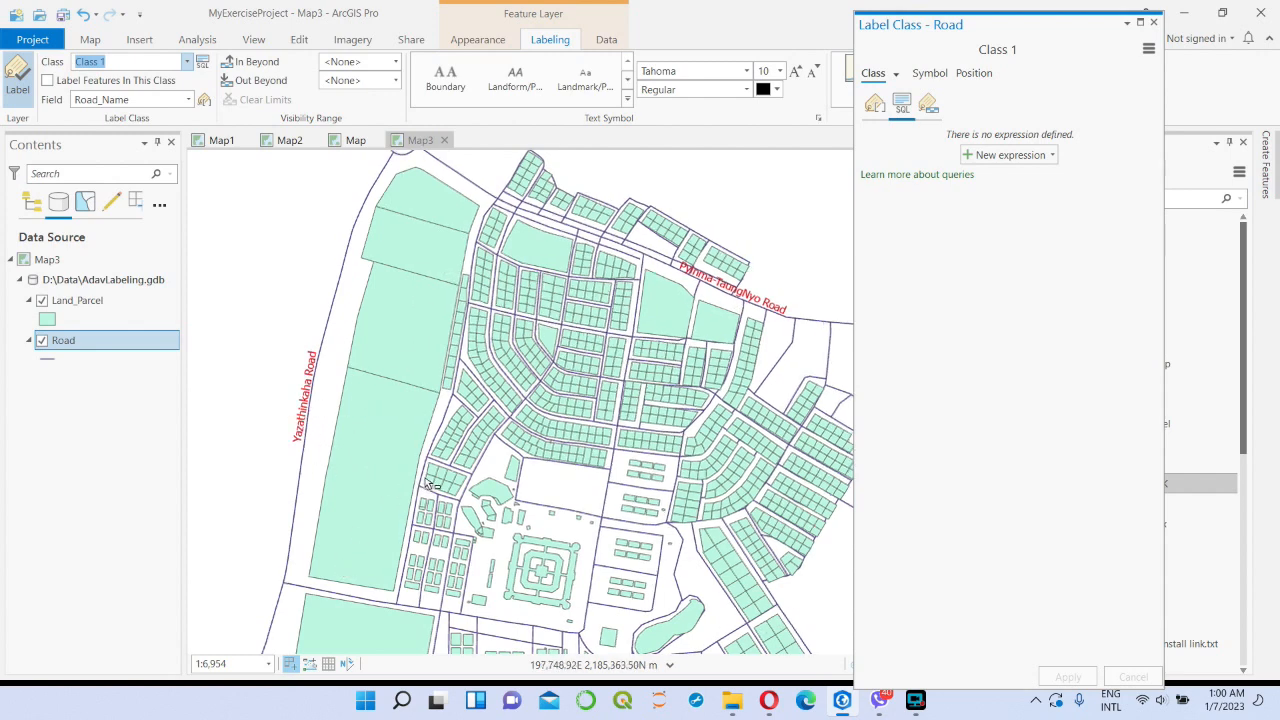
scroll(430, 485, down, 2)
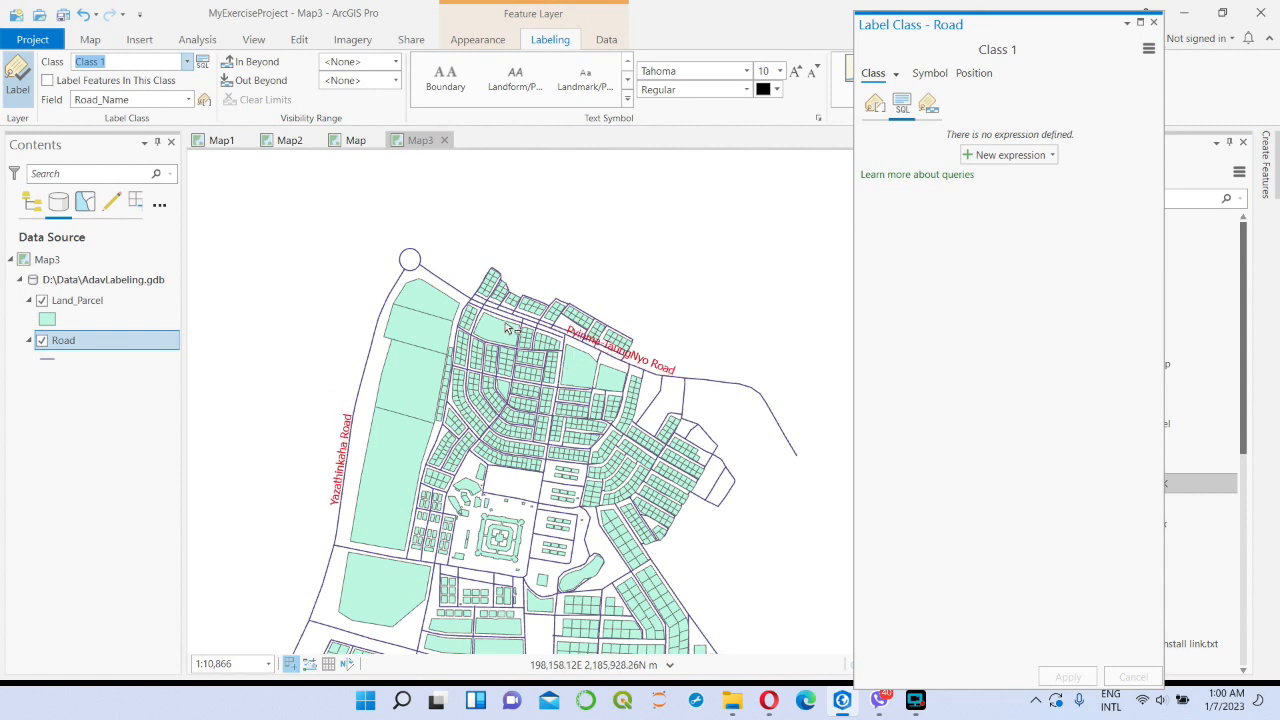
- Set the text size of the primary road label class to 11
click(189, 62)
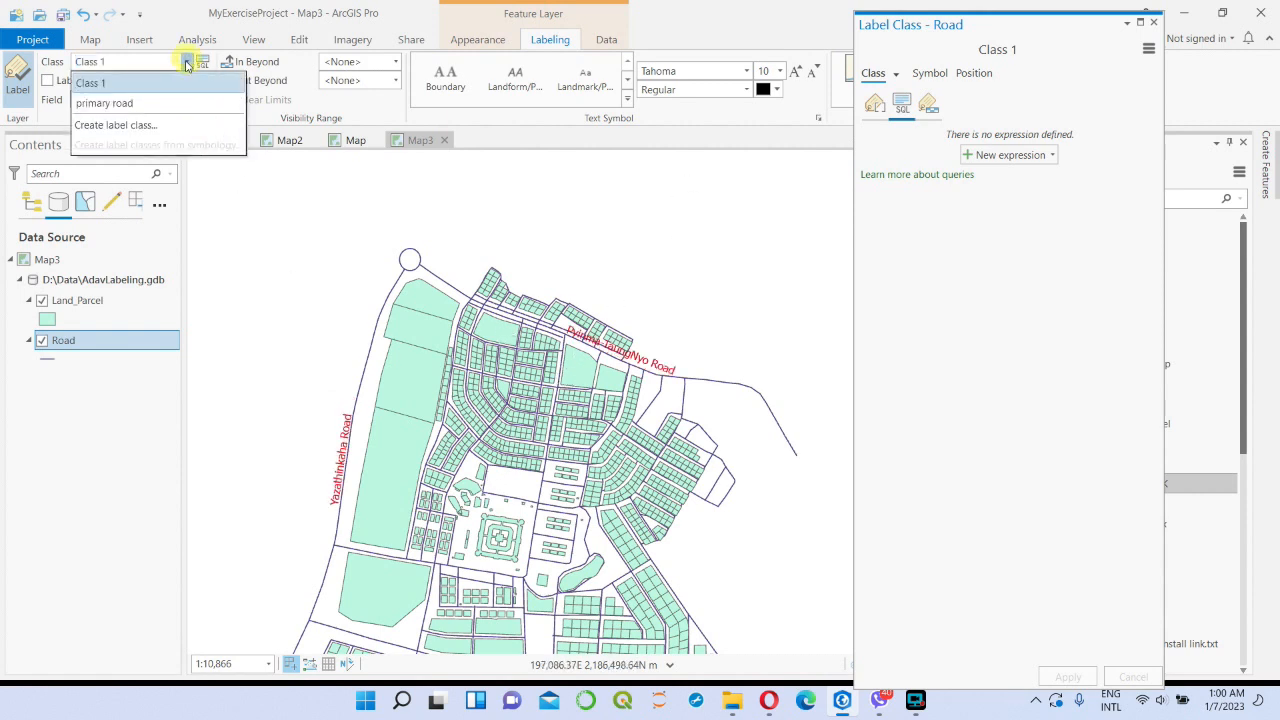
click(165, 104)
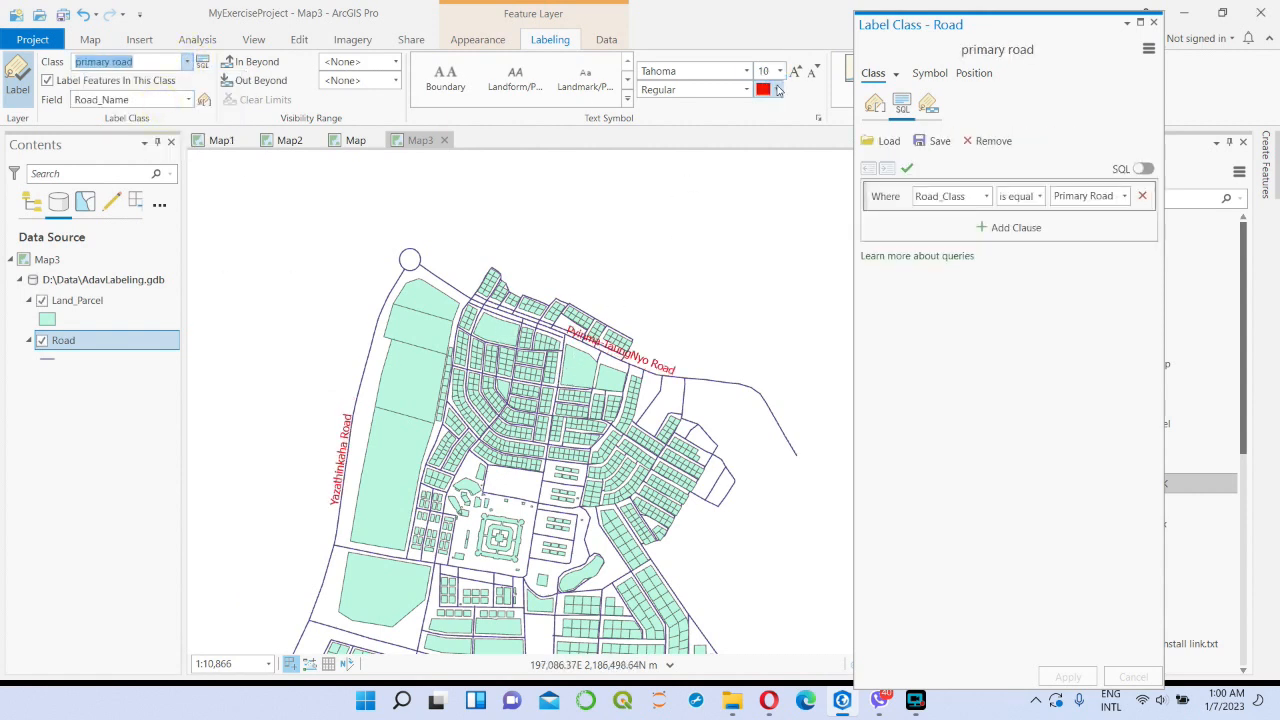
click(813, 72)
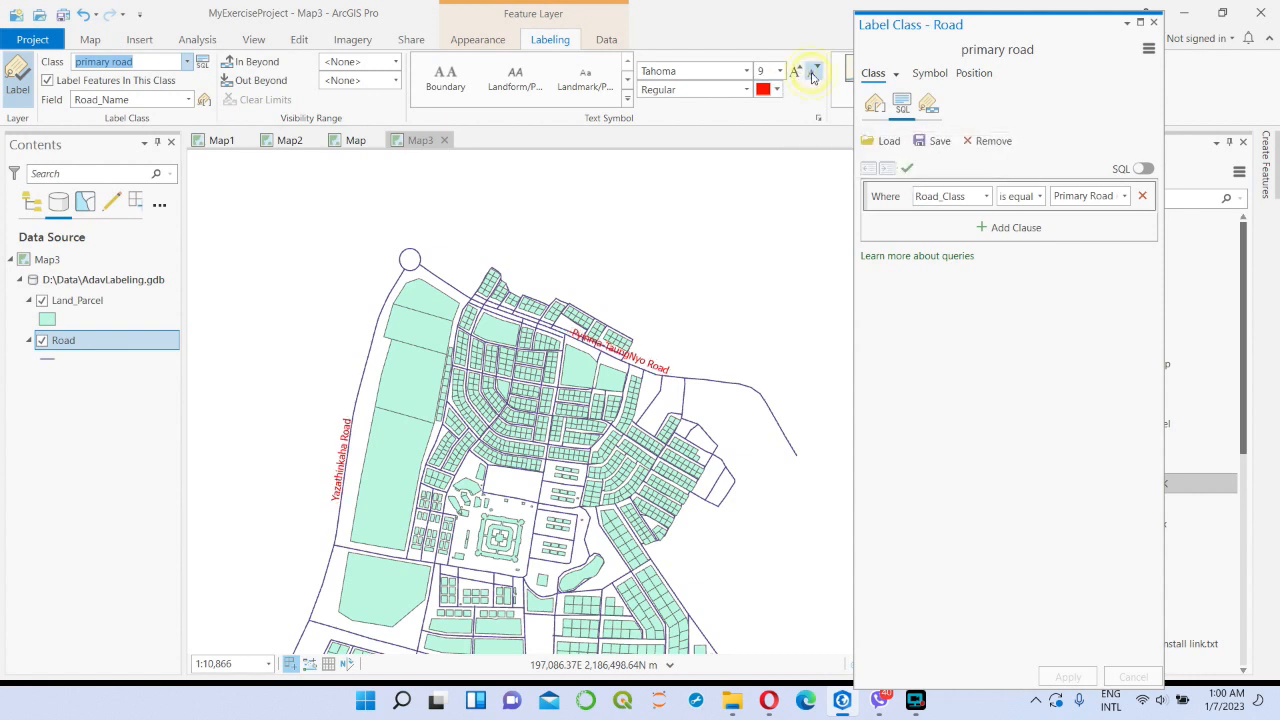
click(797, 73)
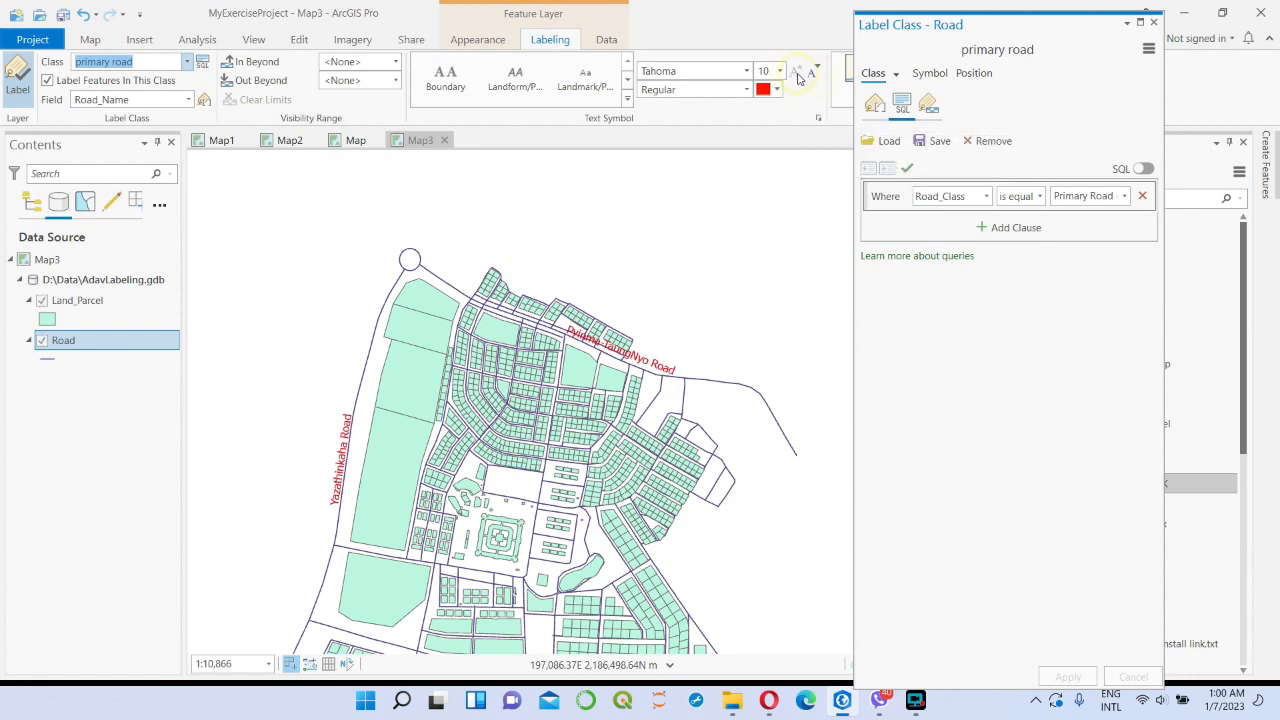
click(797, 73)
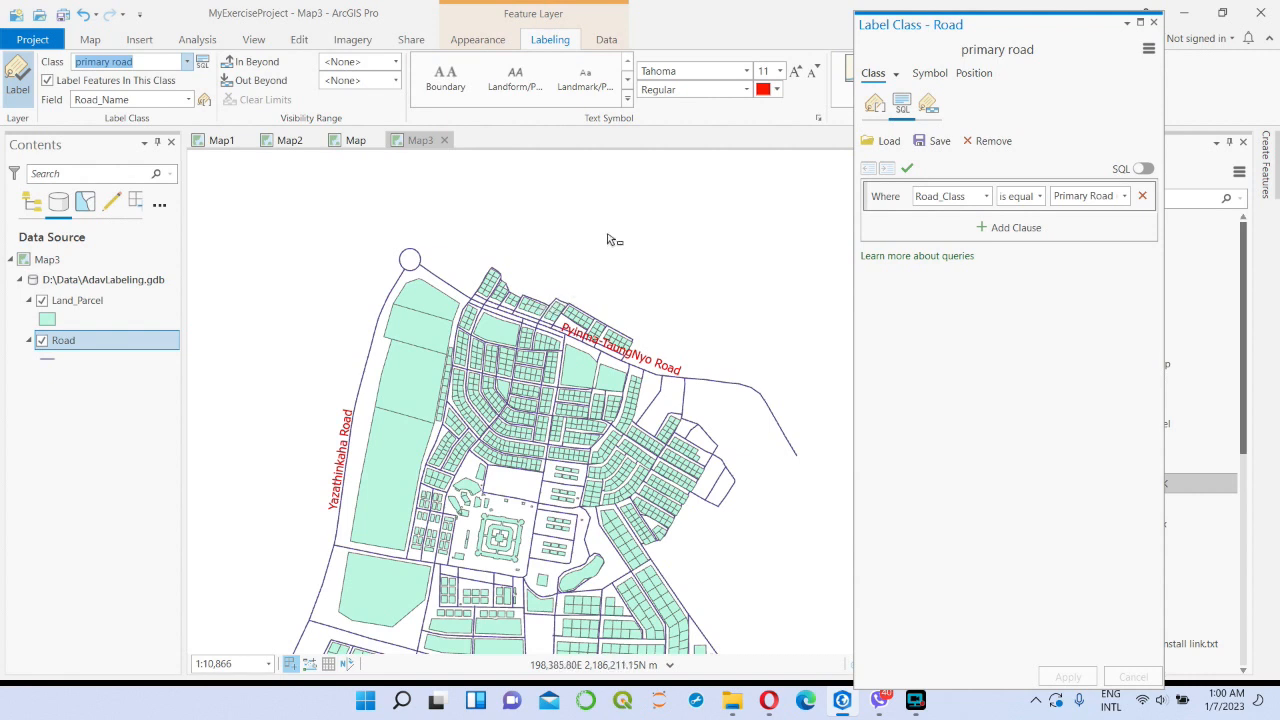
- Create another label class for the Road layer named "secondary road"
click(188, 62)
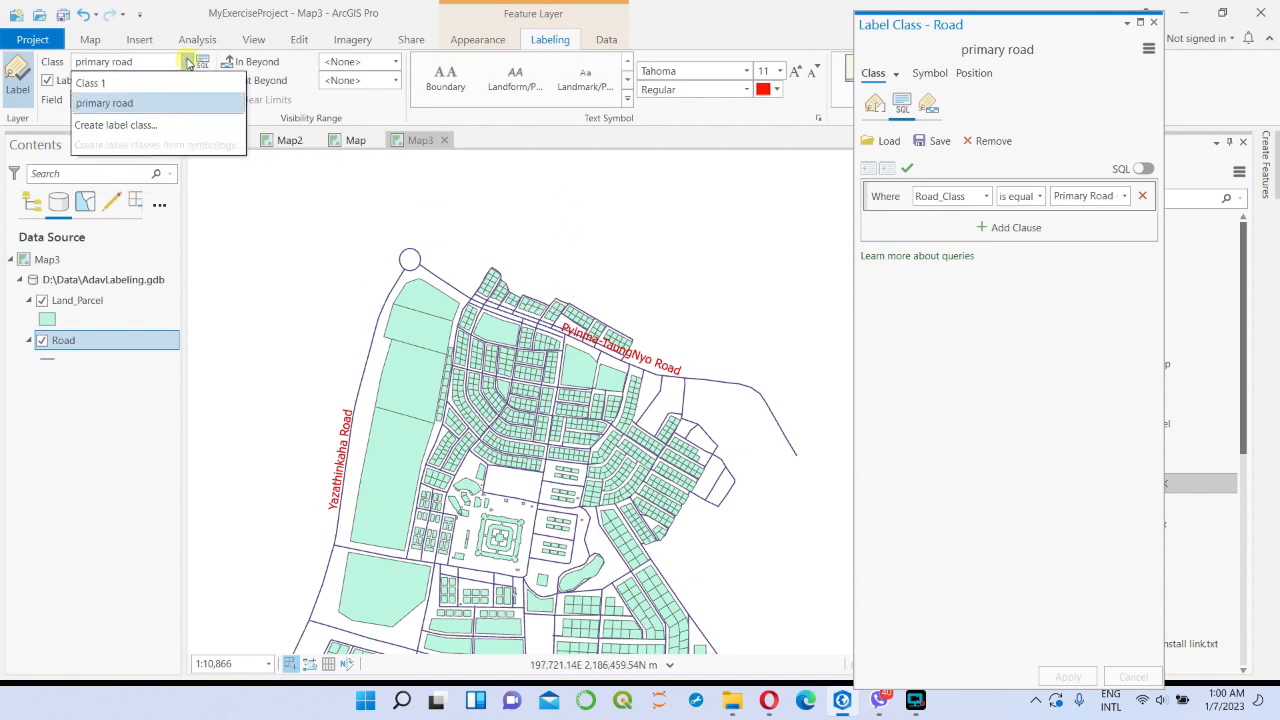
click(167, 126)
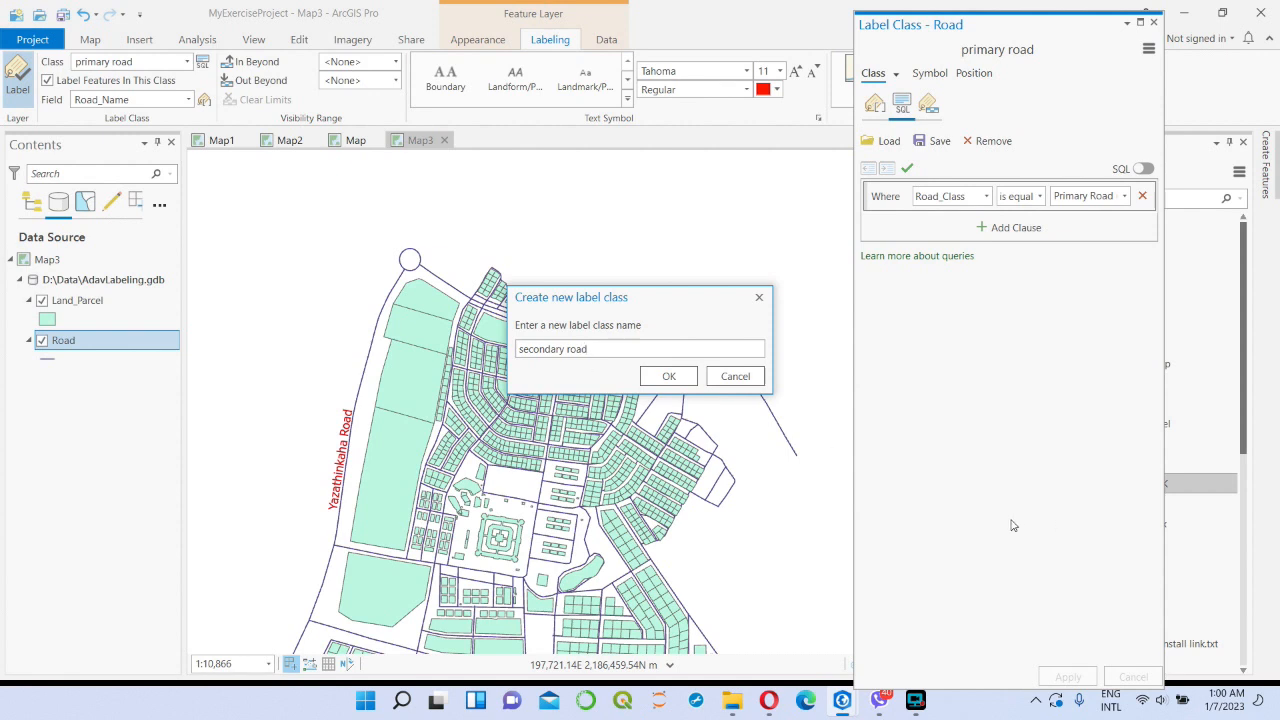
click(669, 376)
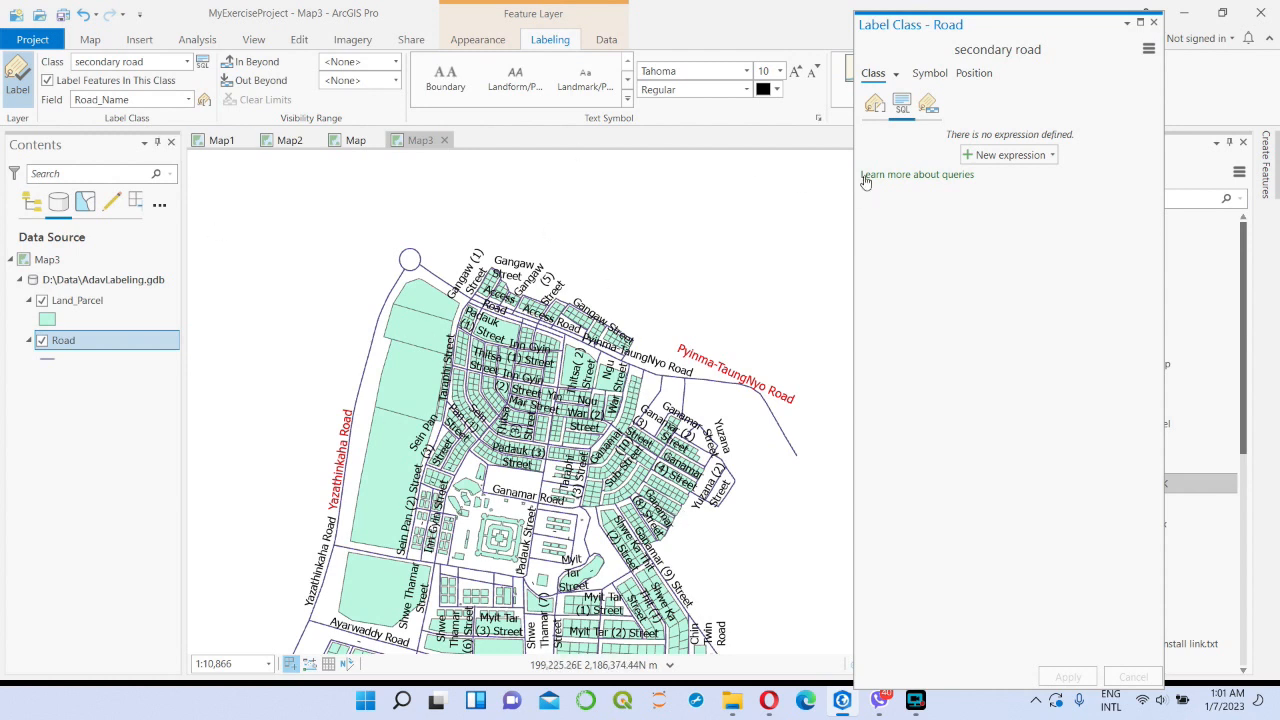
- Limit the secondary road label class with a query where Road_Class is equal to Secondary Road (minor road), and apply it
click(1008, 157)
click(988, 196)
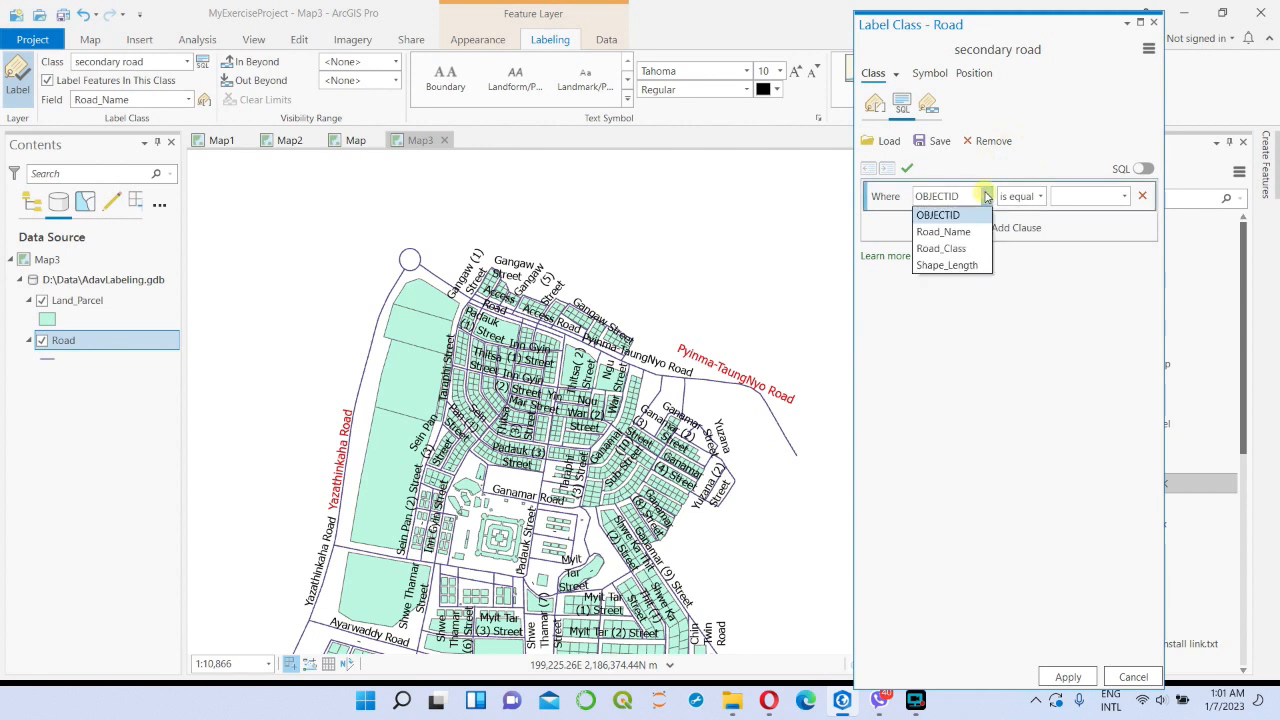
click(937, 248)
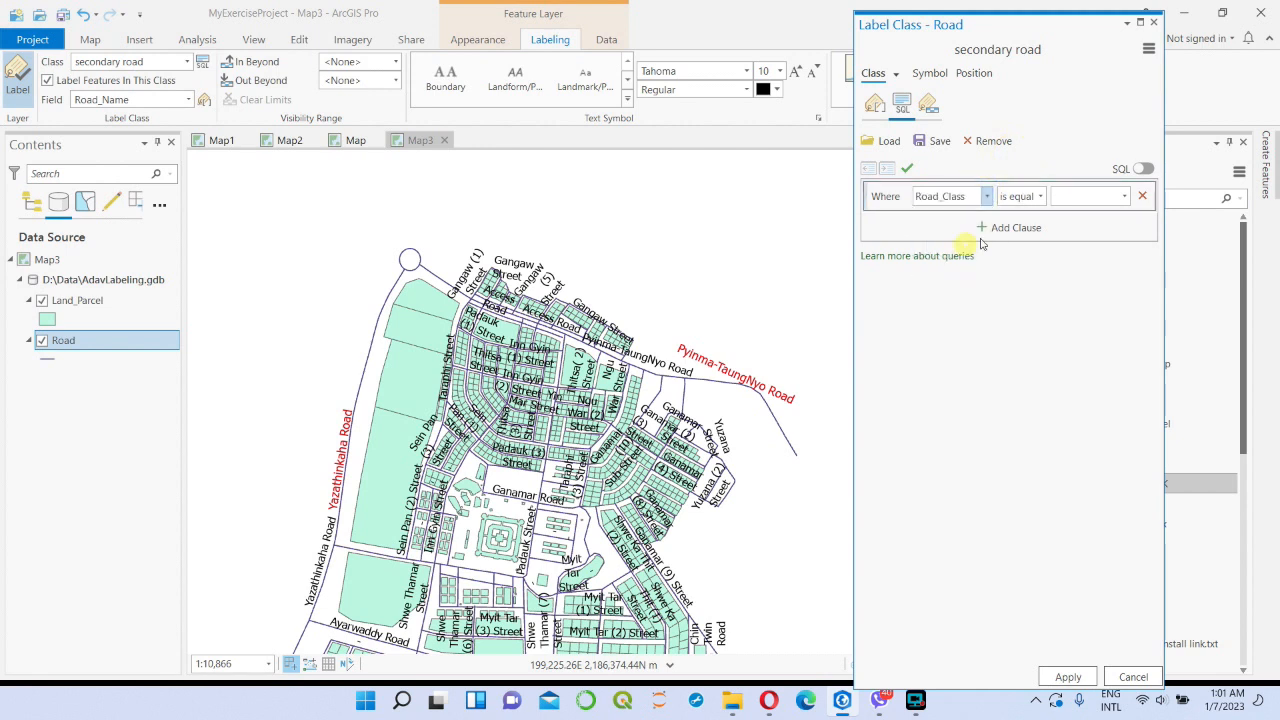
click(1124, 196)
click(1114, 247)
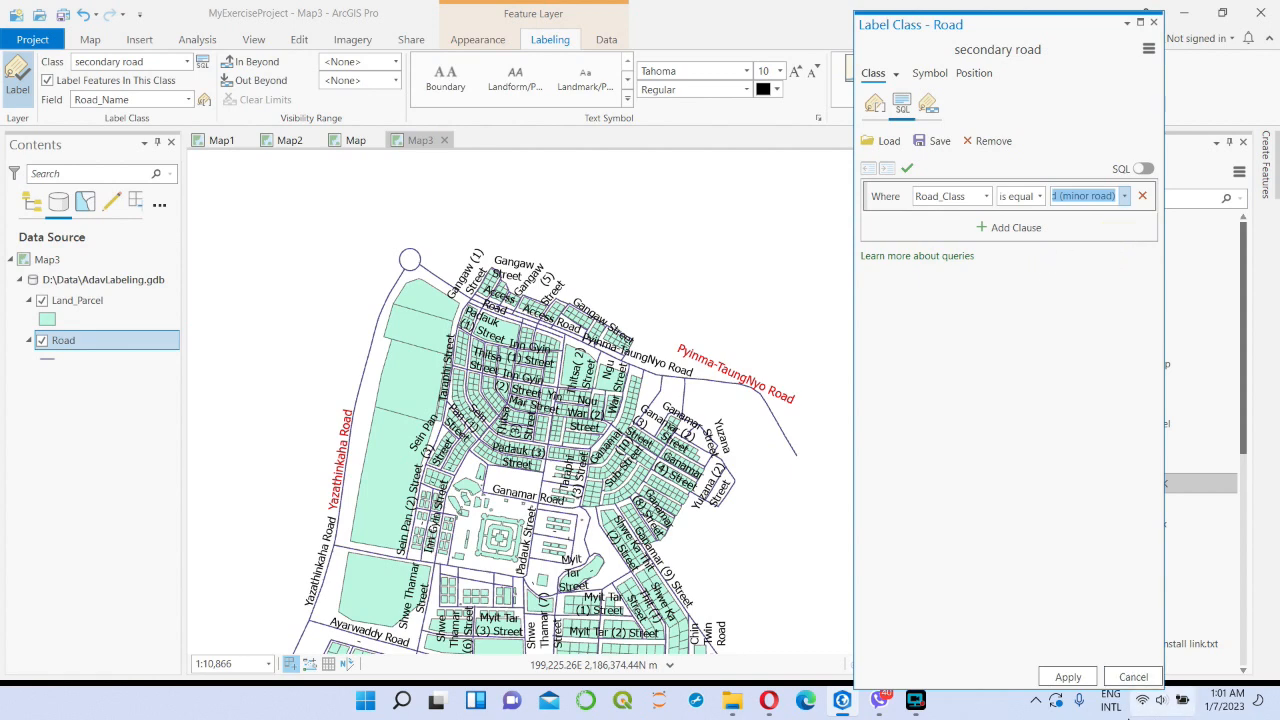
click(1065, 678)
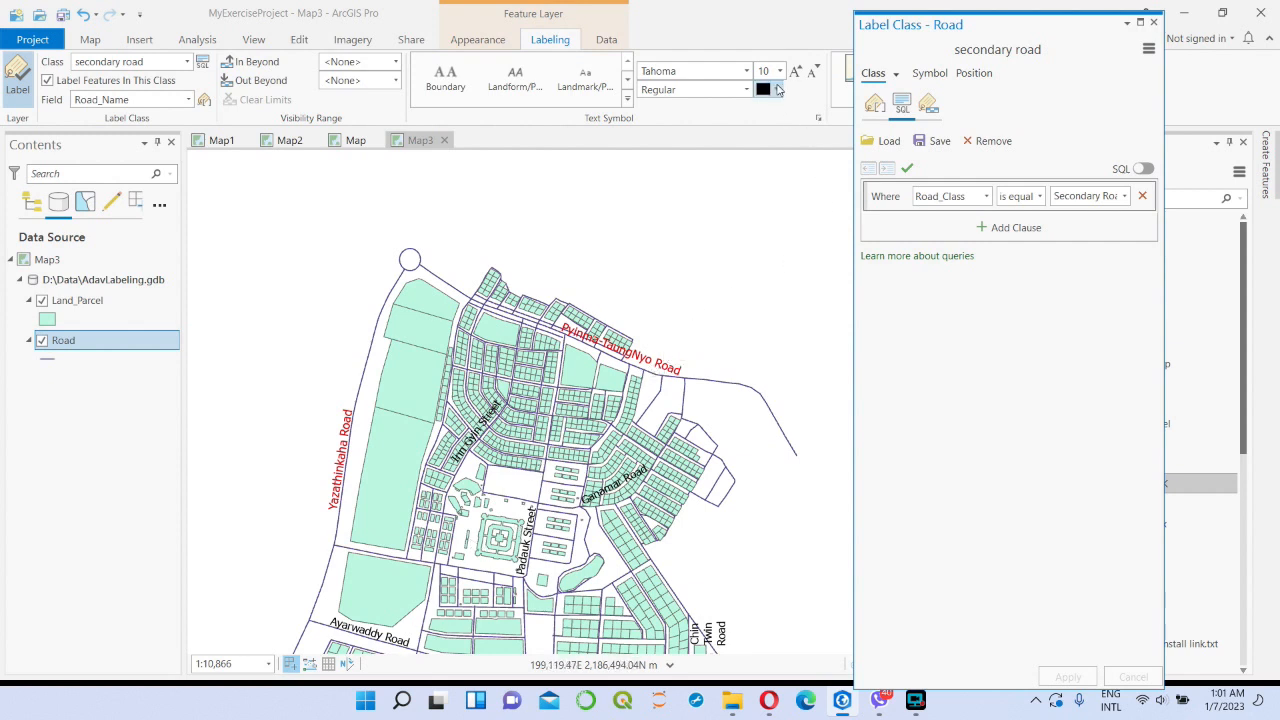
- Set the secondary road label text color to blue and inspect the labels around the parcel blocks
click(767, 92)
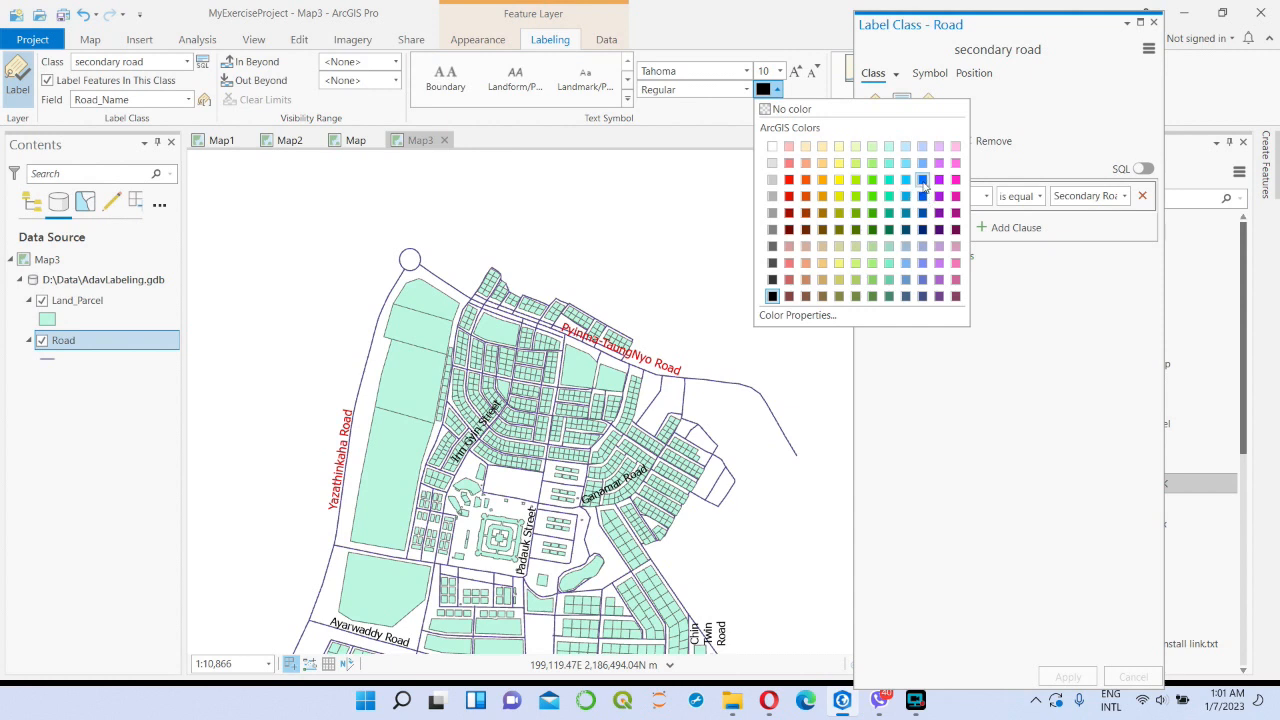
click(922, 181)
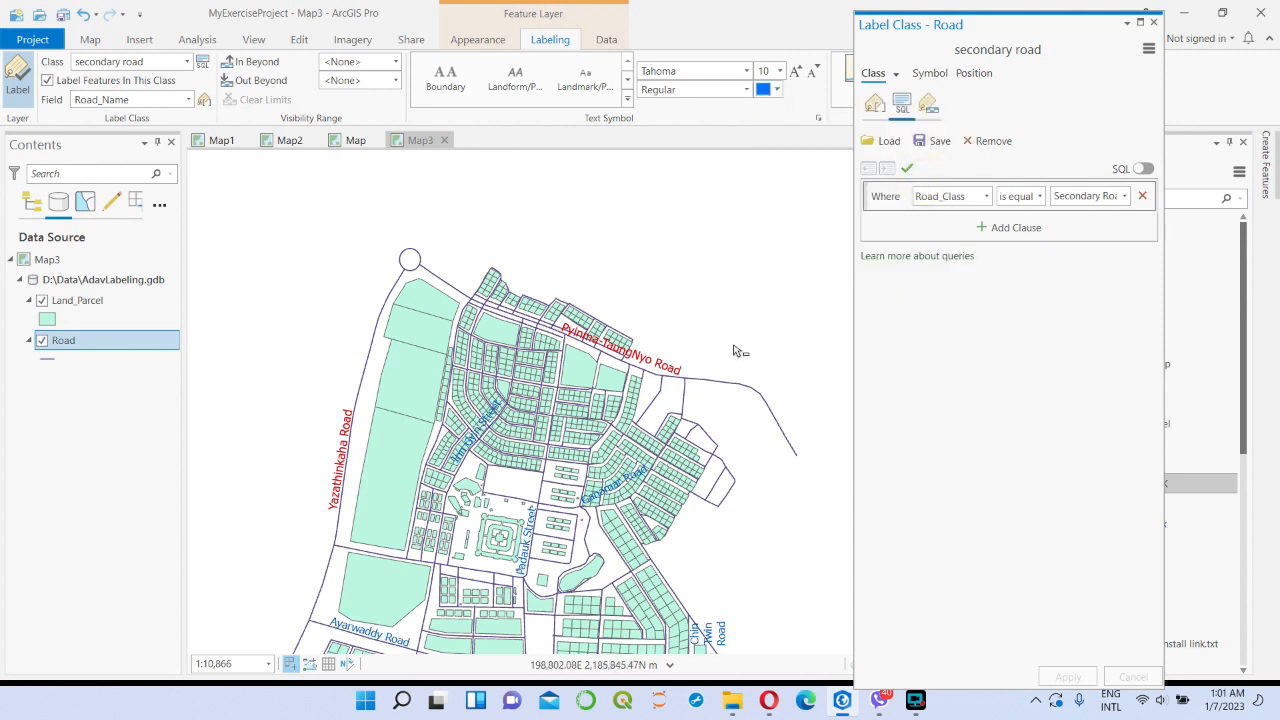
drag(760, 328, 740, 205)
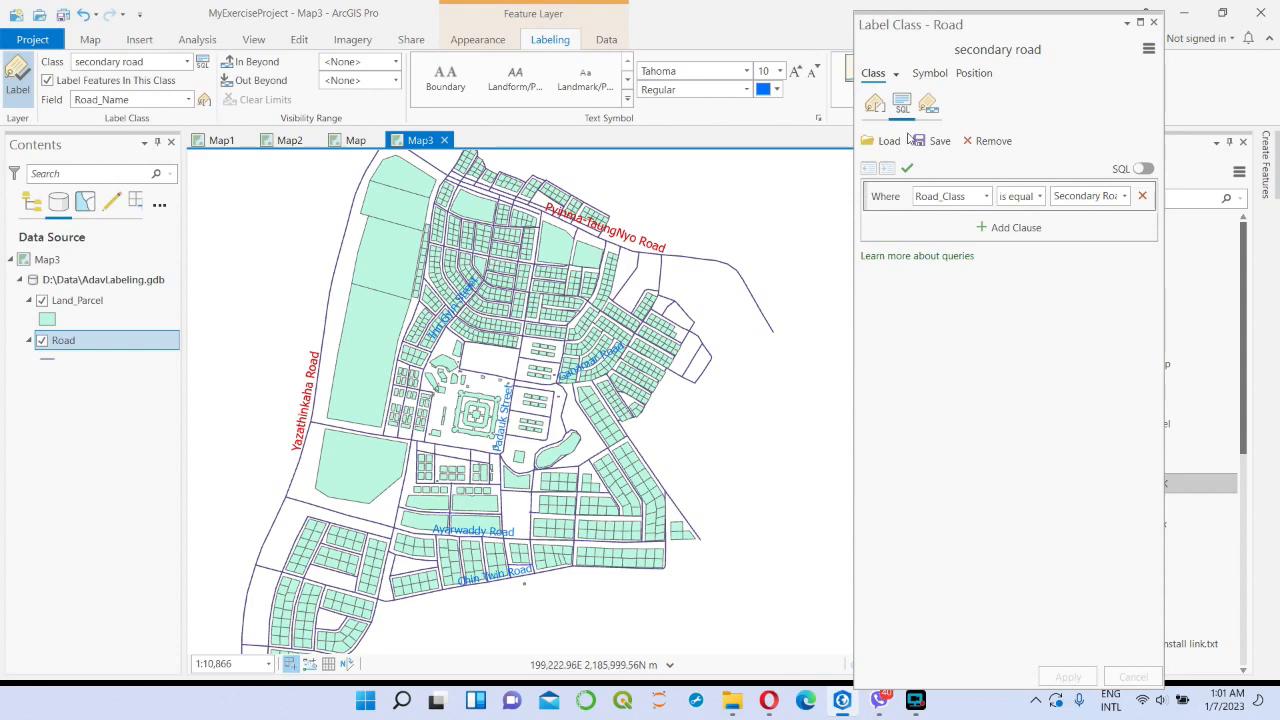
scroll(496, 245, up, 2)
scroll(490, 247, up, 2)
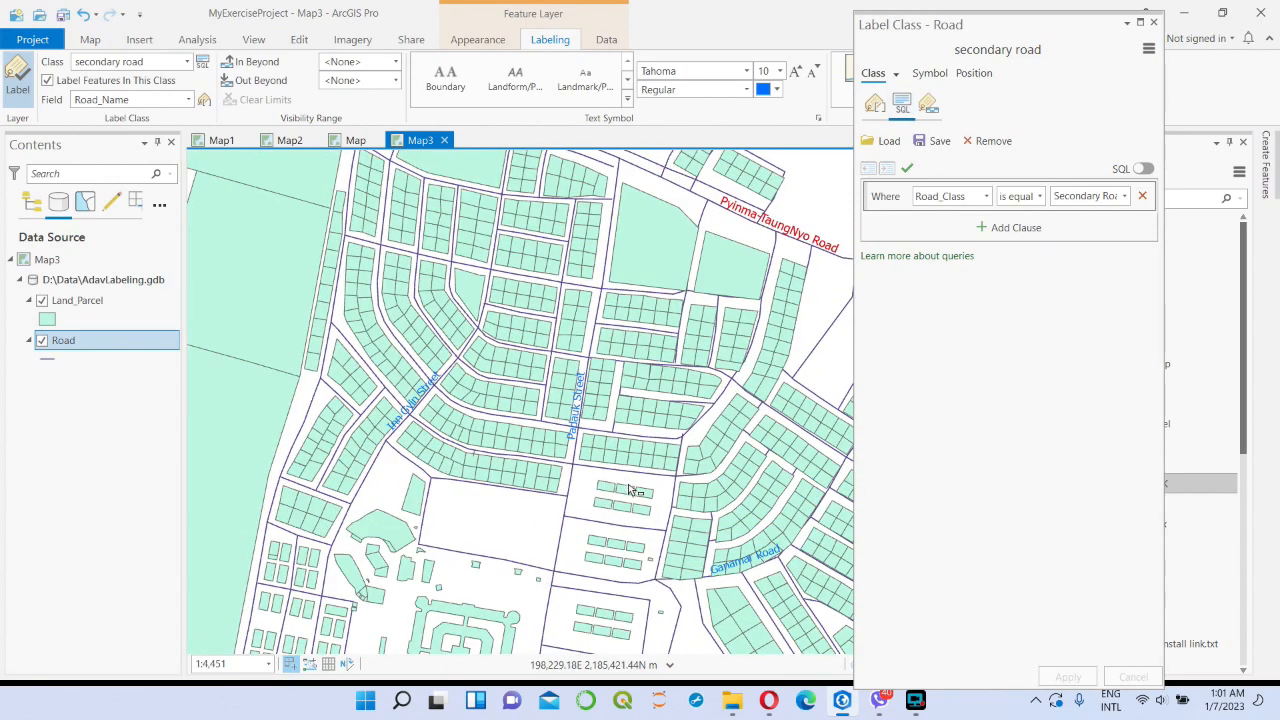
drag(661, 495, 541, 397)
drag(573, 469, 610, 304)
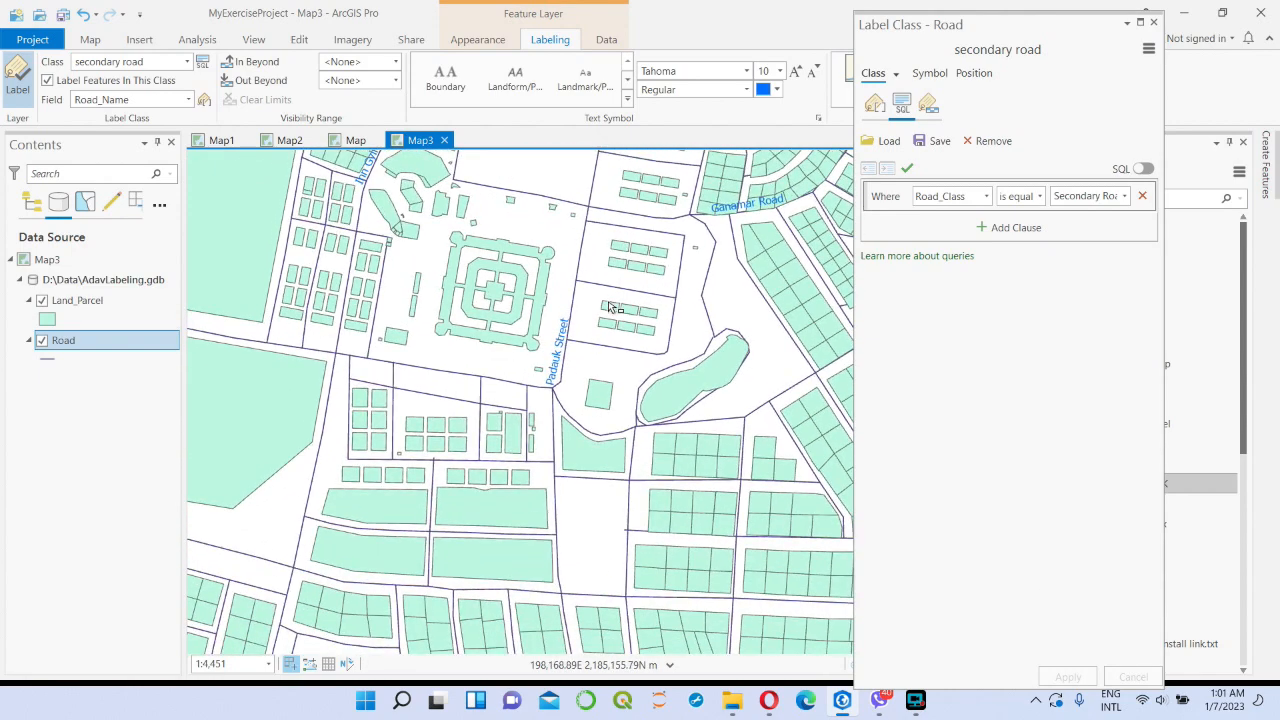
- Create another label class for the Road layer named "other road"
scroll(600, 509, down, 2)
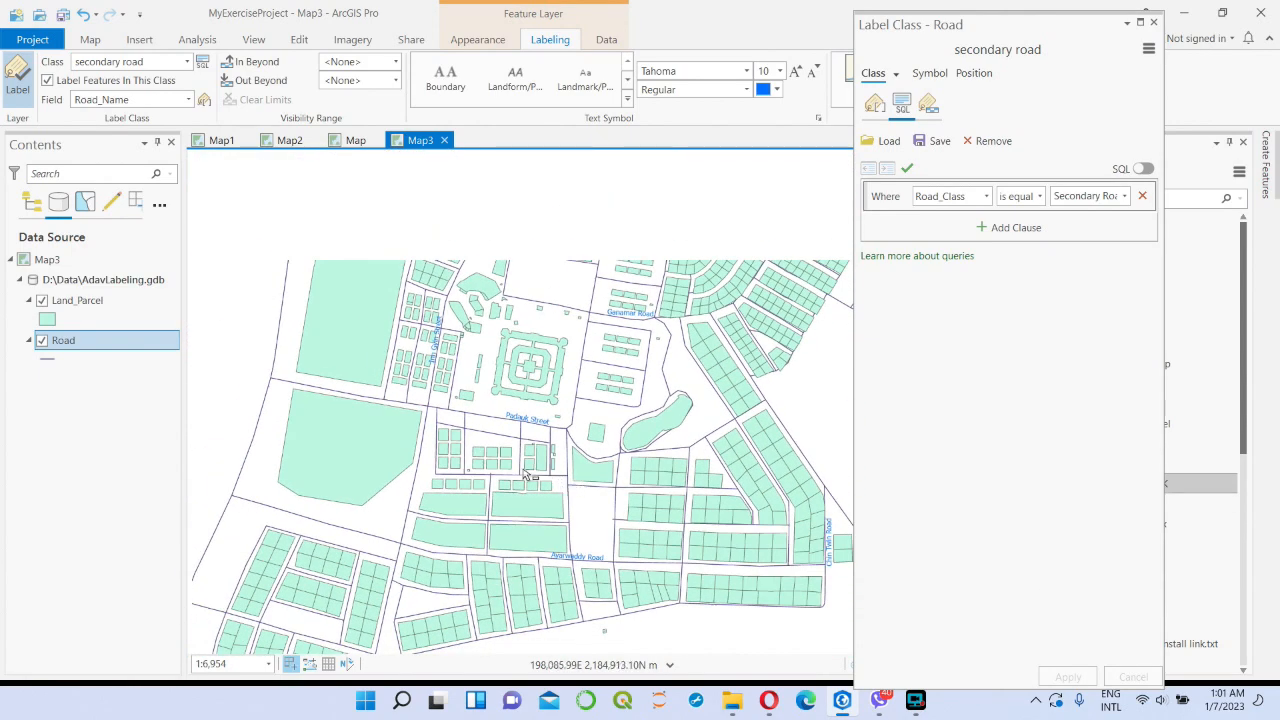
drag(515, 251, 630, 436)
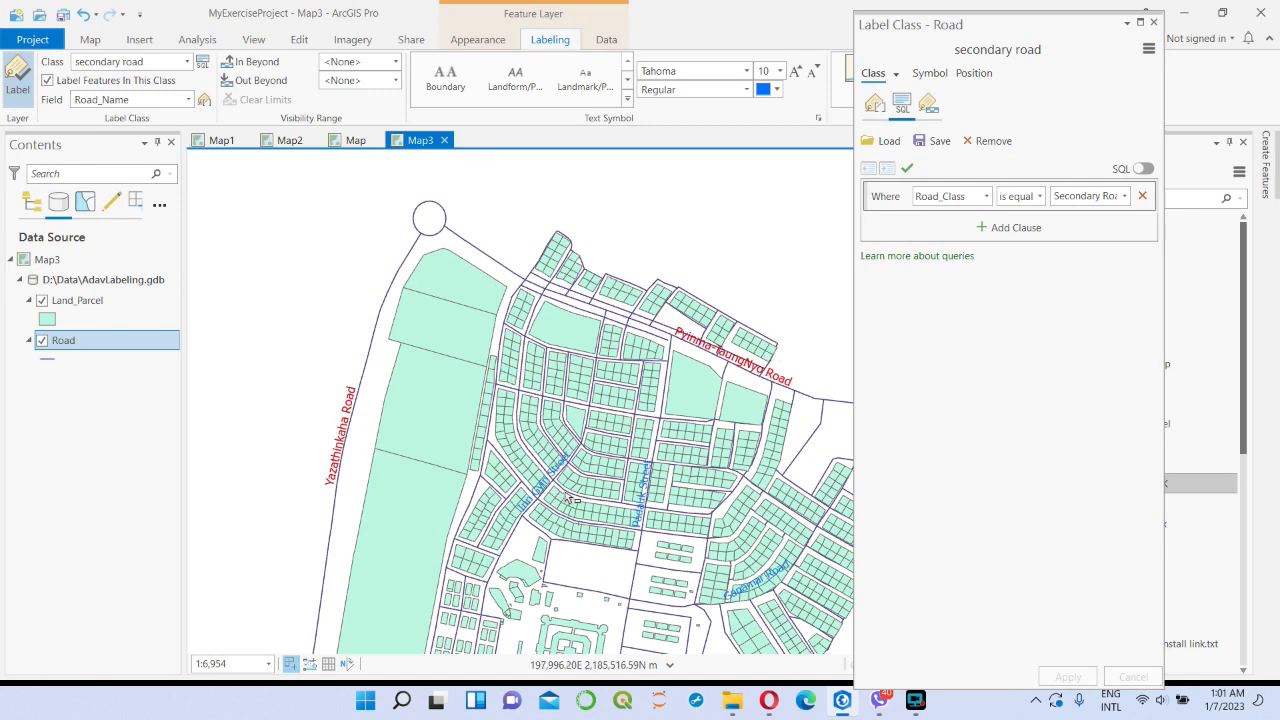
scroll(556, 515, up, 2)
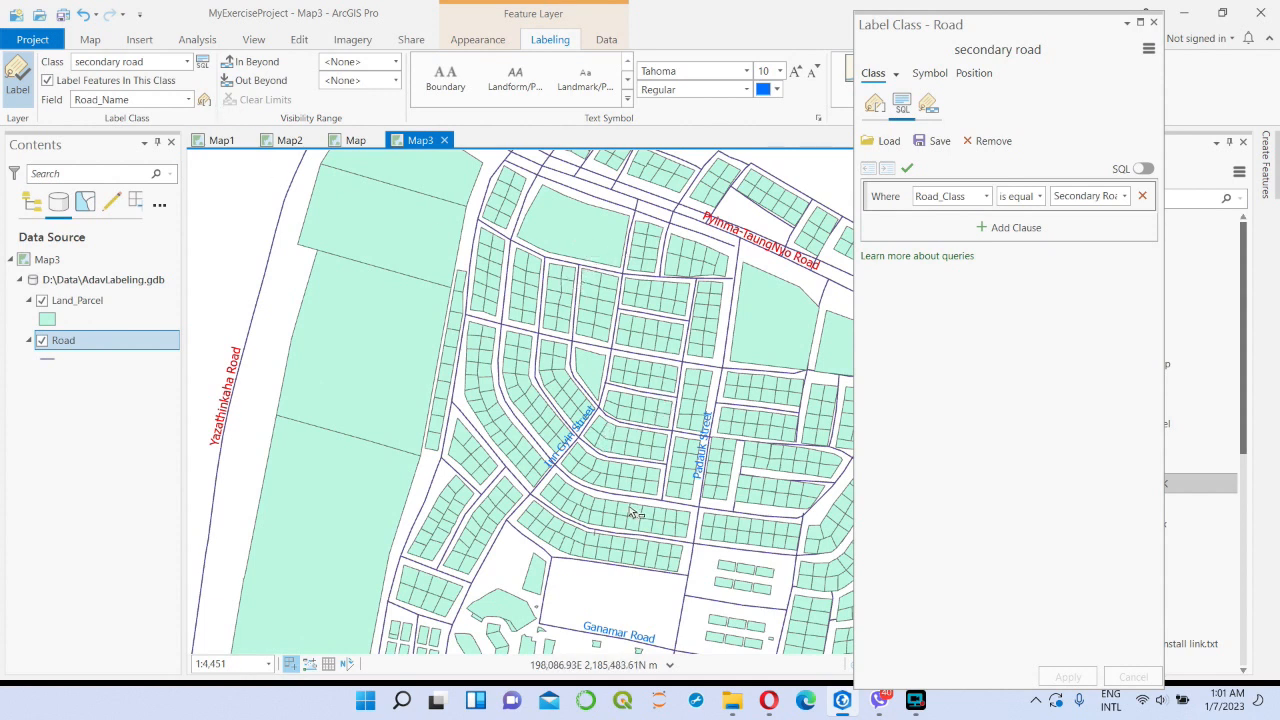
click(186, 63)
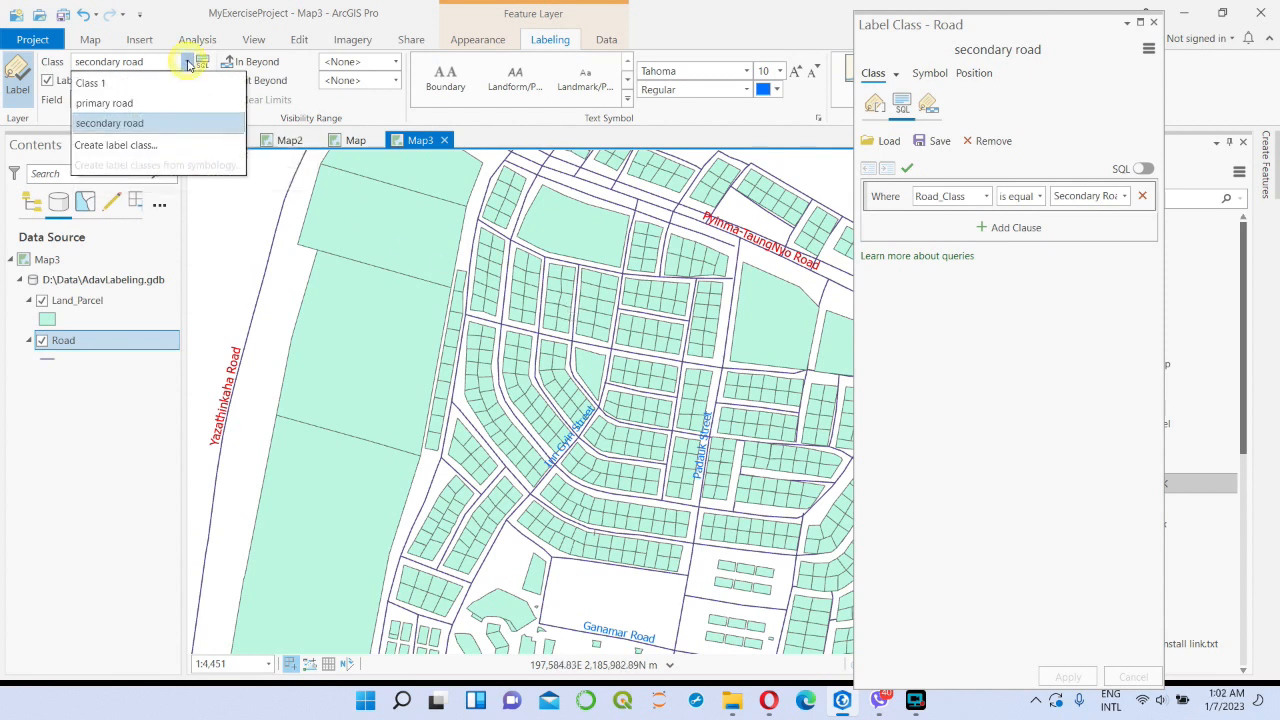
click(162, 146)
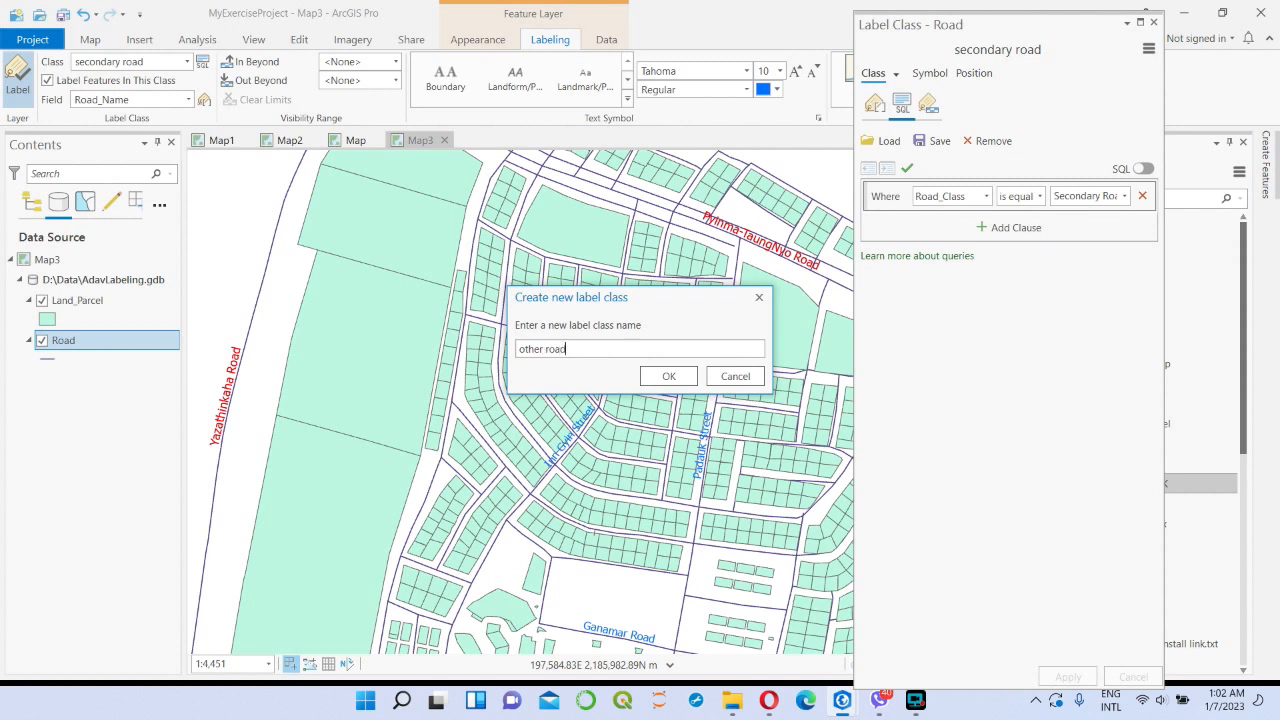
click(682, 380)
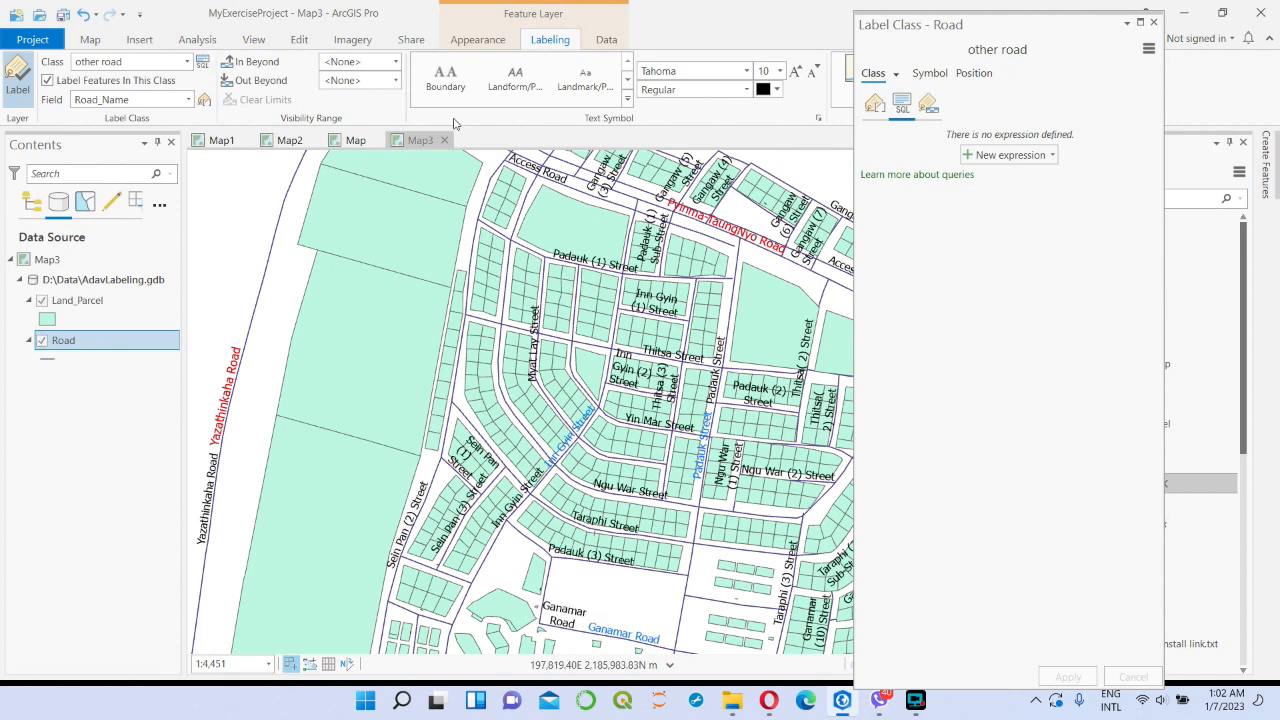
- Limit the other road label class with a query where Road_Class is equal to Other roads, apply it, and close the label class settings
click(1012, 155)
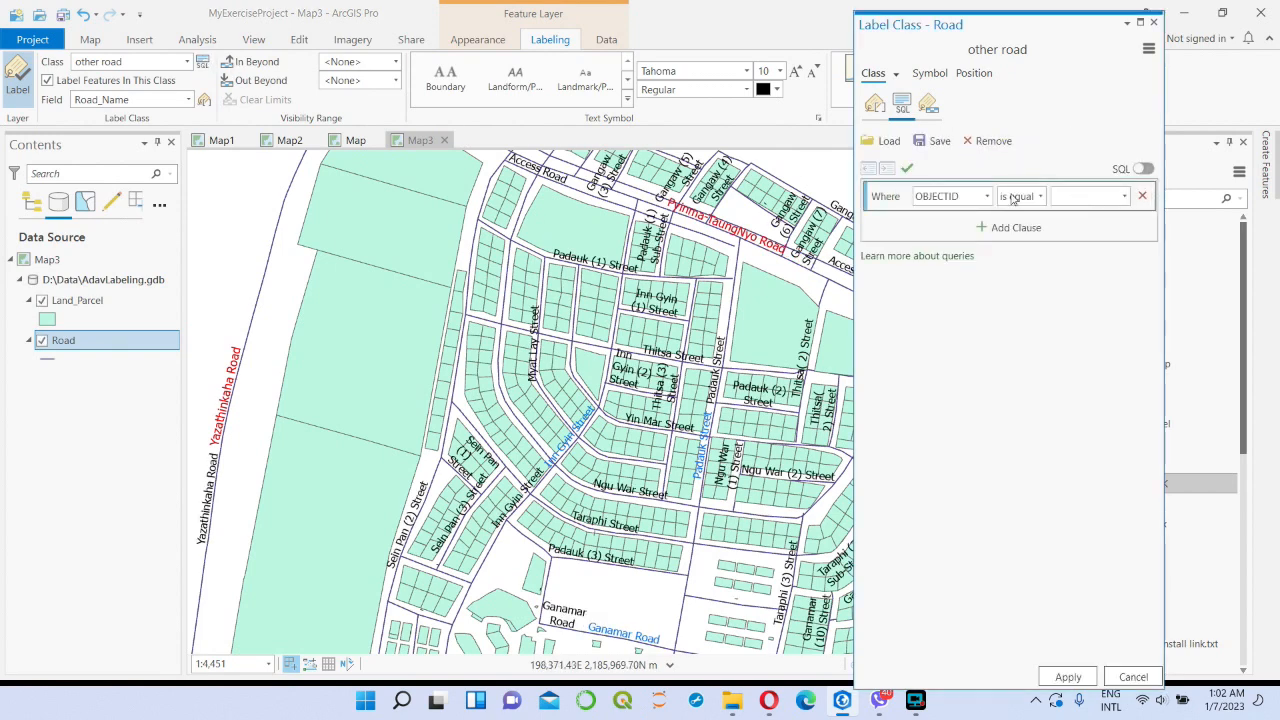
click(987, 197)
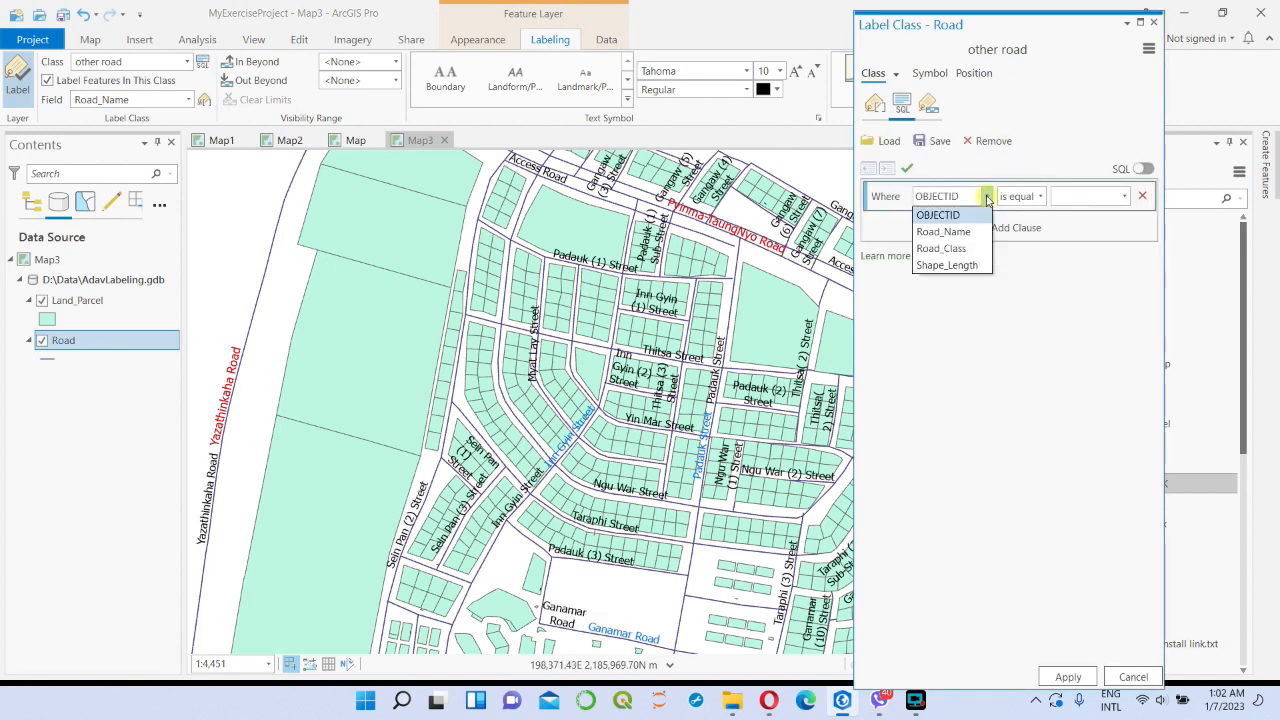
click(960, 248)
click(1124, 196)
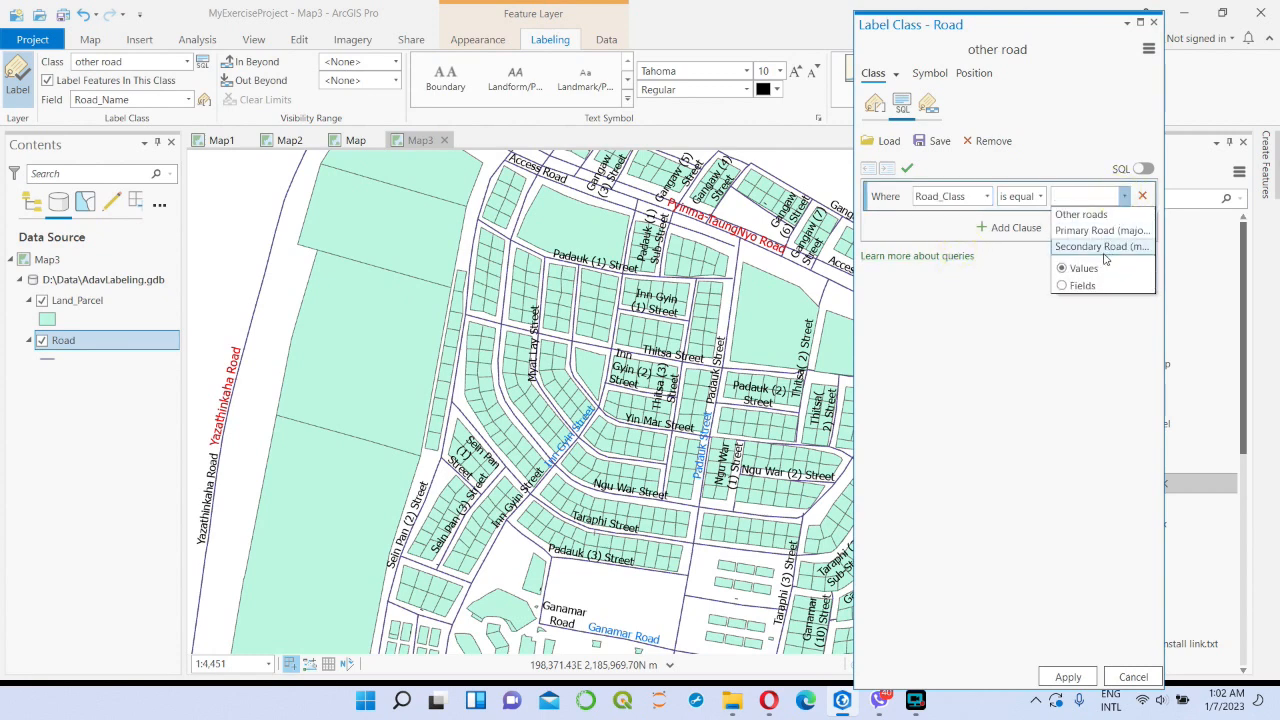
click(1082, 214)
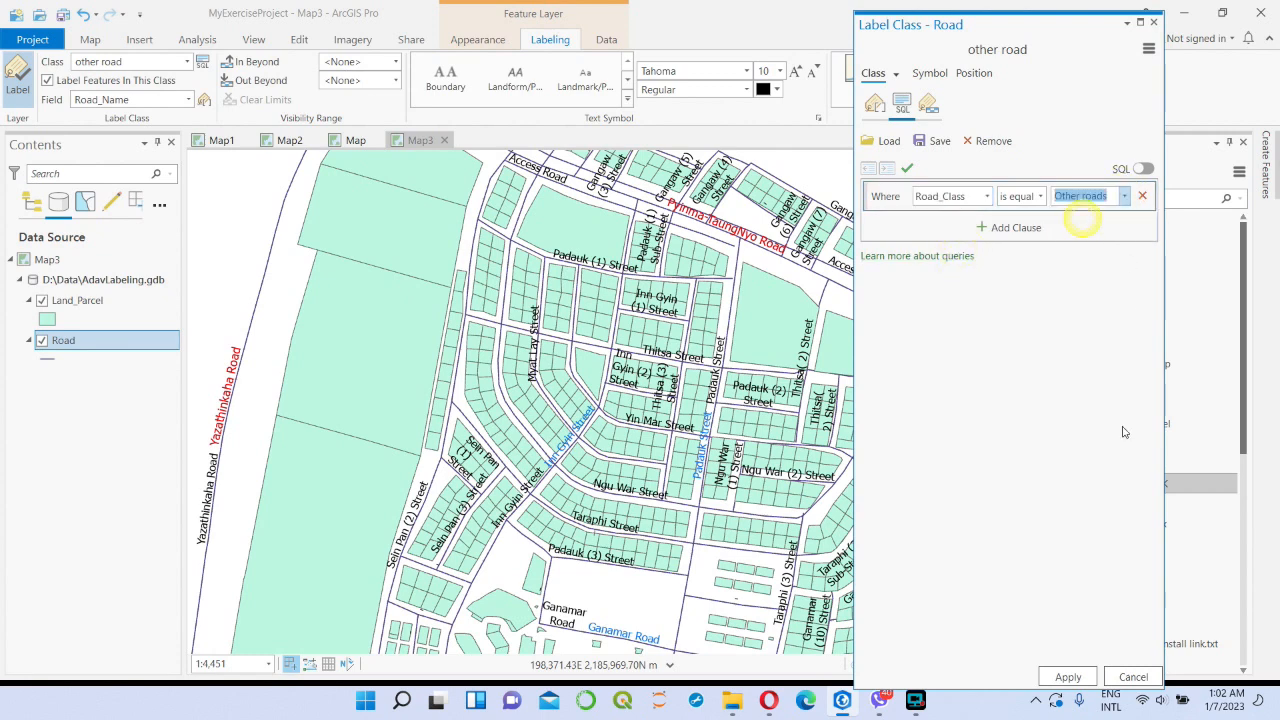
click(1067, 677)
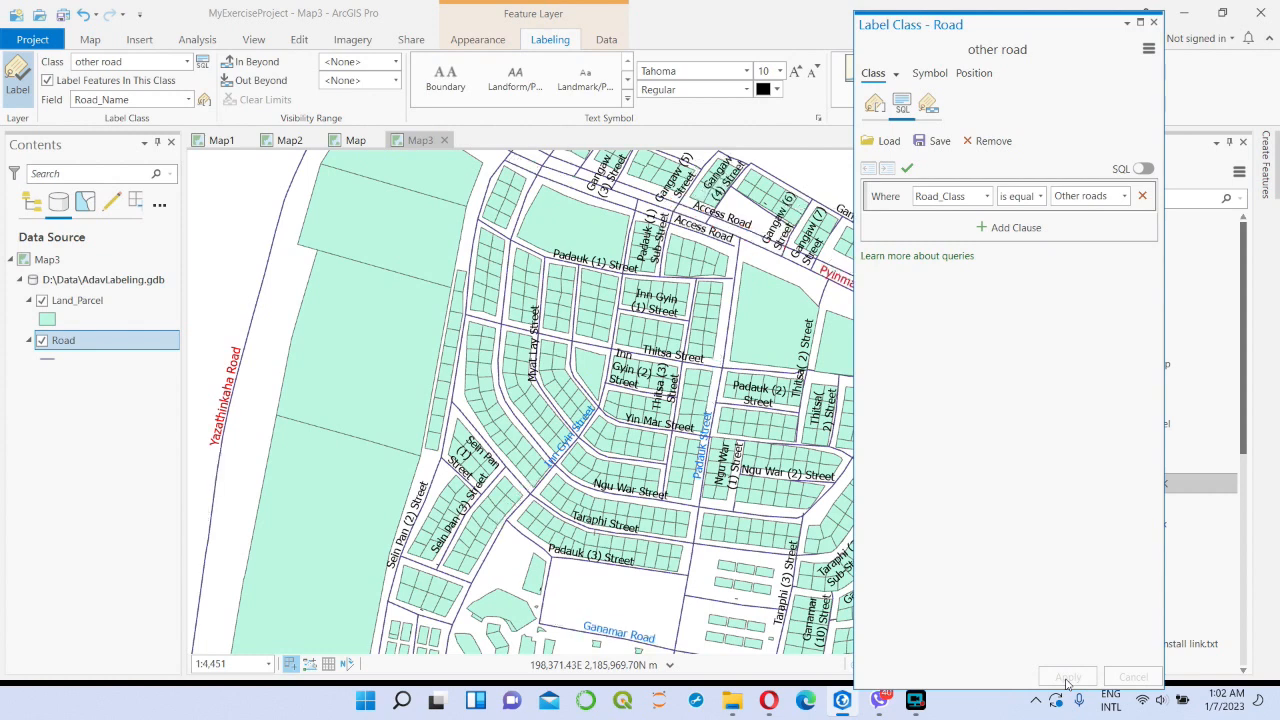
click(1153, 22)
- Set the text size of the other road label class to 9 and inspect the street labels around the northern parcel blocks
scroll(842, 278, down, 2)
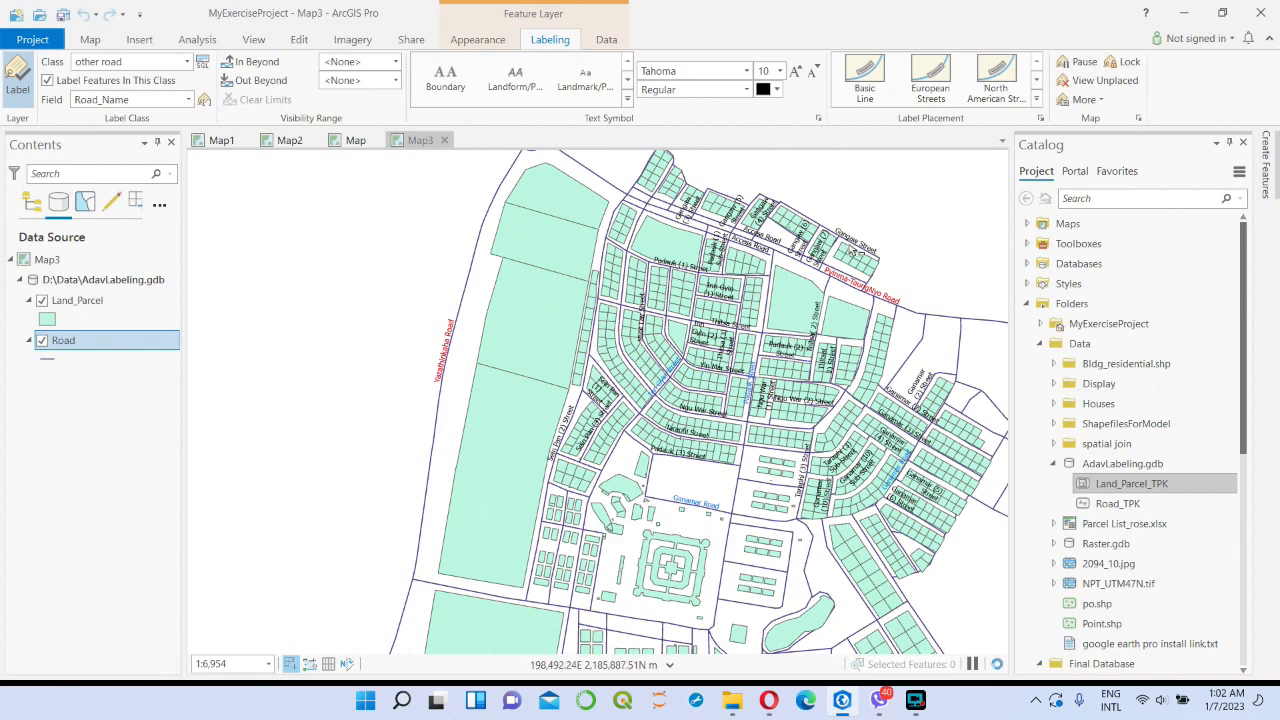
scroll(745, 308, up, 2)
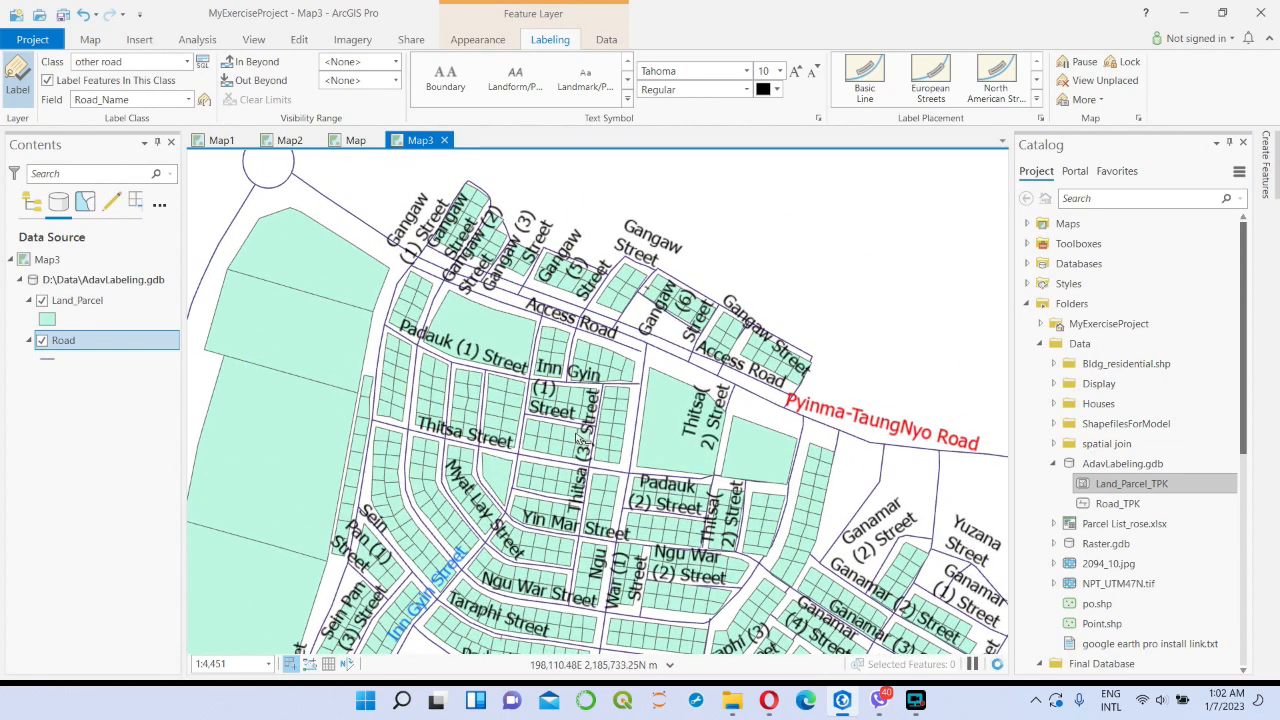
drag(826, 348, 868, 306)
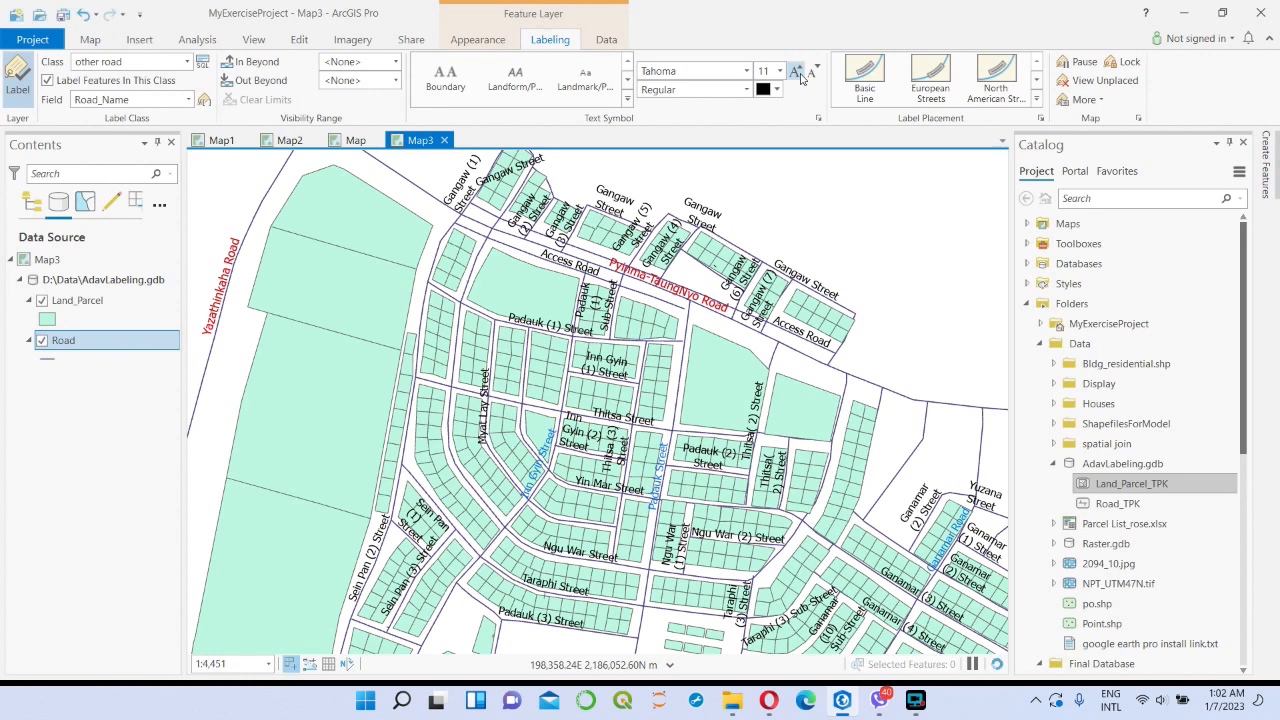
click(813, 75)
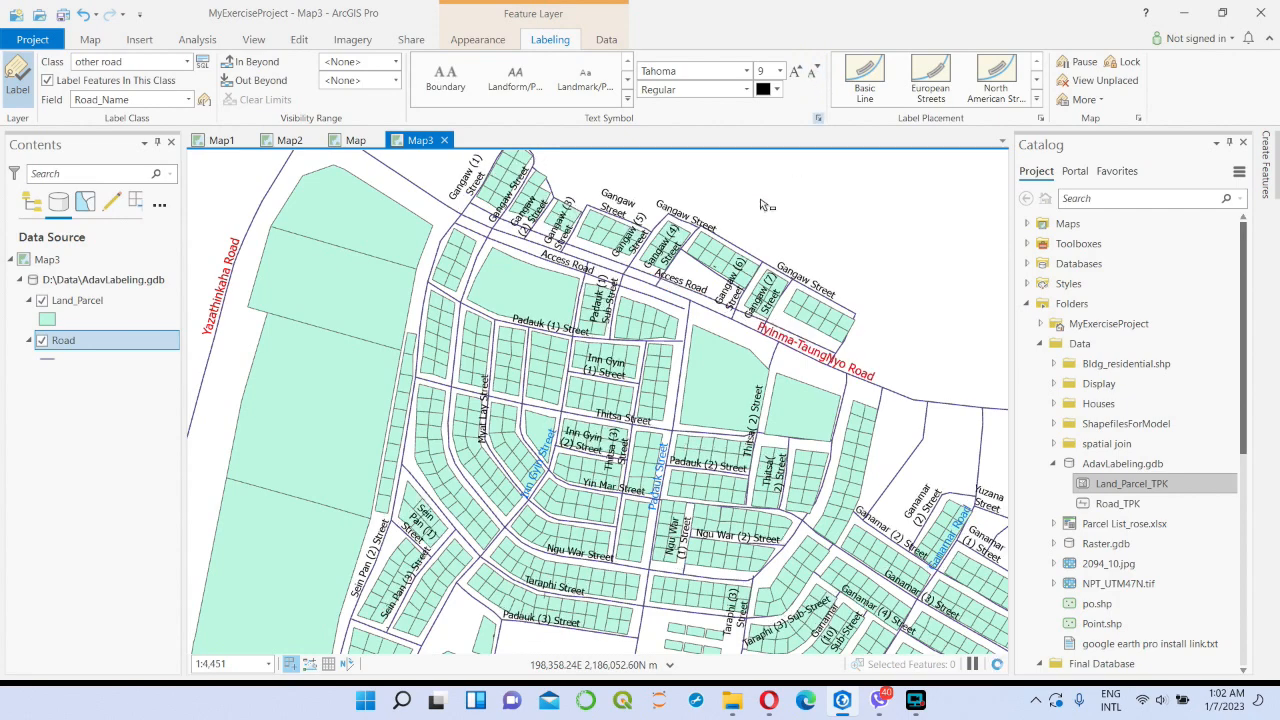
scroll(656, 266, up, 3)
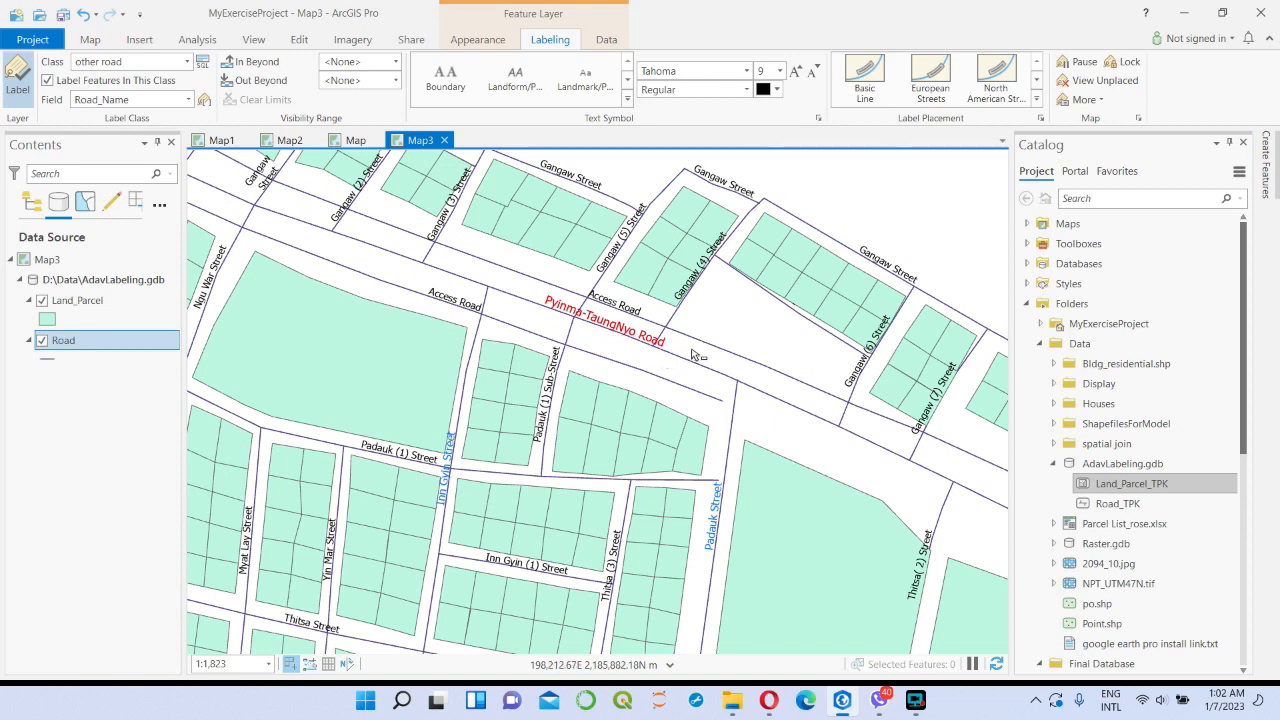
drag(596, 434, 627, 274)
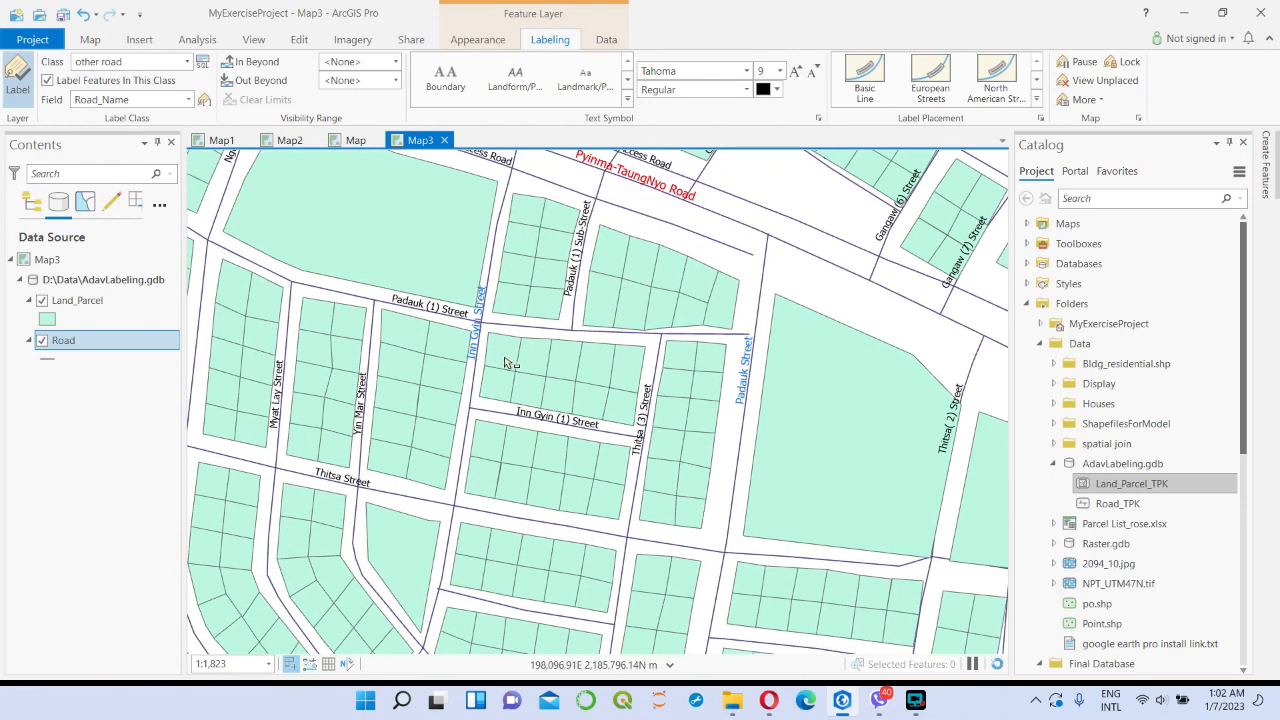
scroll(728, 390, down, 2)
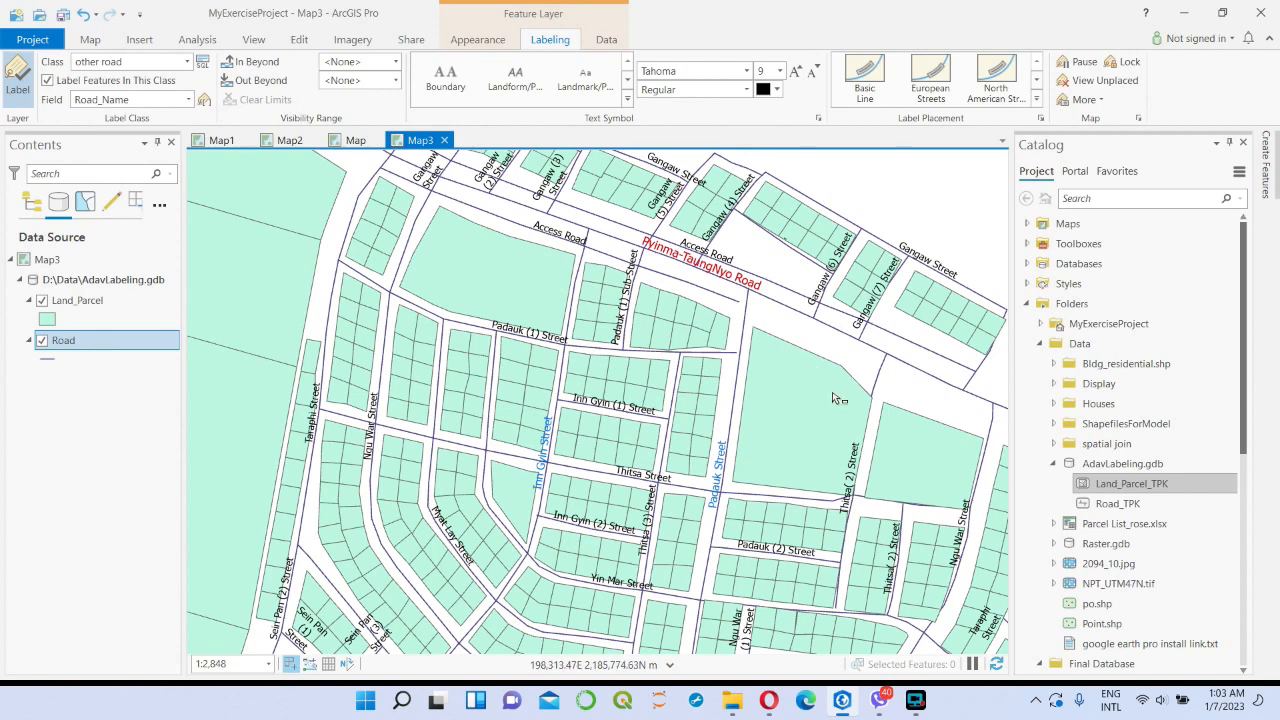
drag(833, 394, 840, 483)
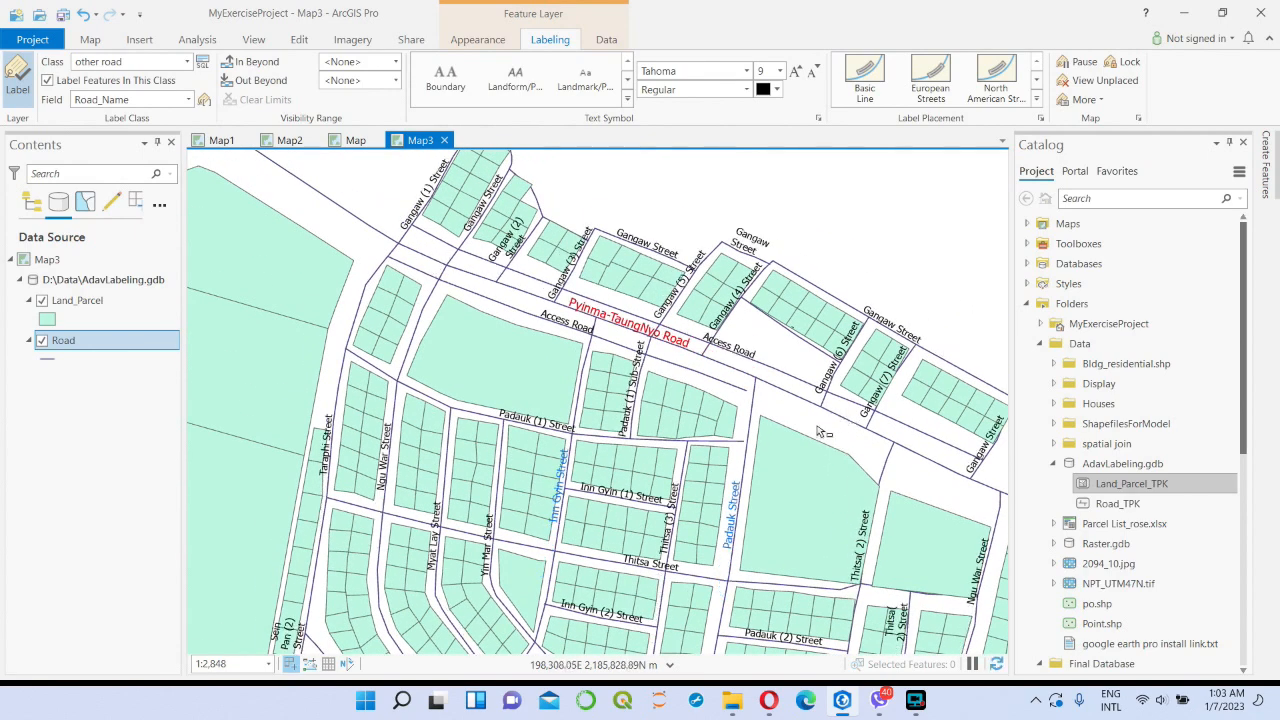